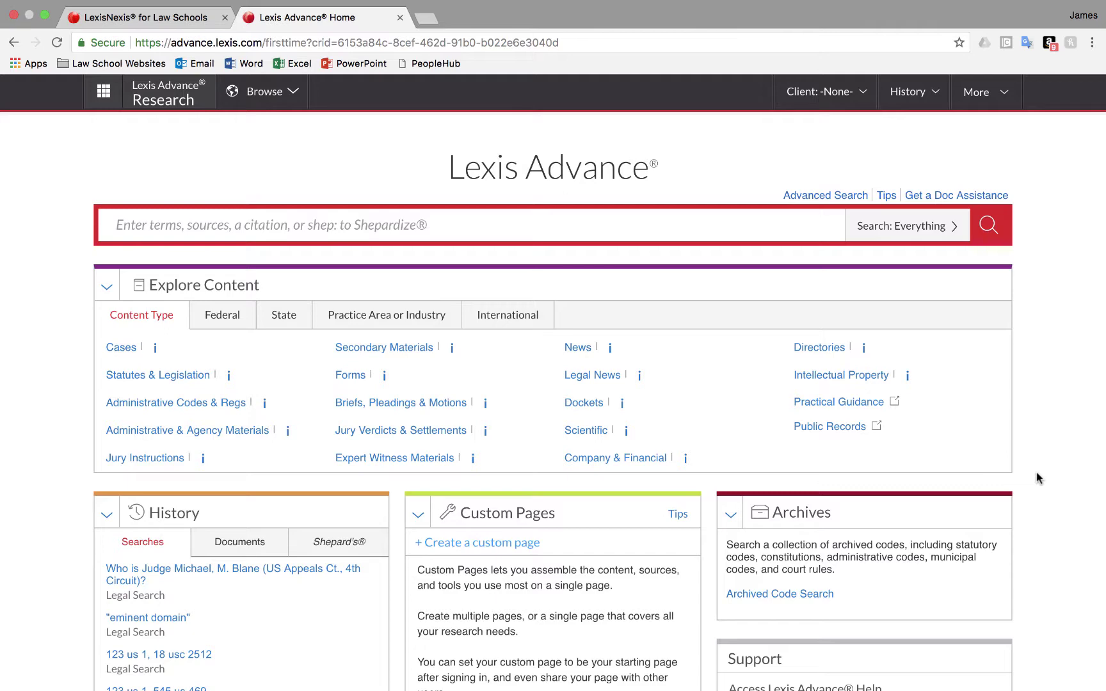
Rearrange the home page pods so Custom Pages heads the first column, Archives the second and Notifications the third
{"action": "scroll", "coordinate": [1038, 477], "scroll_direction": "down", "scroll_amount": 2}
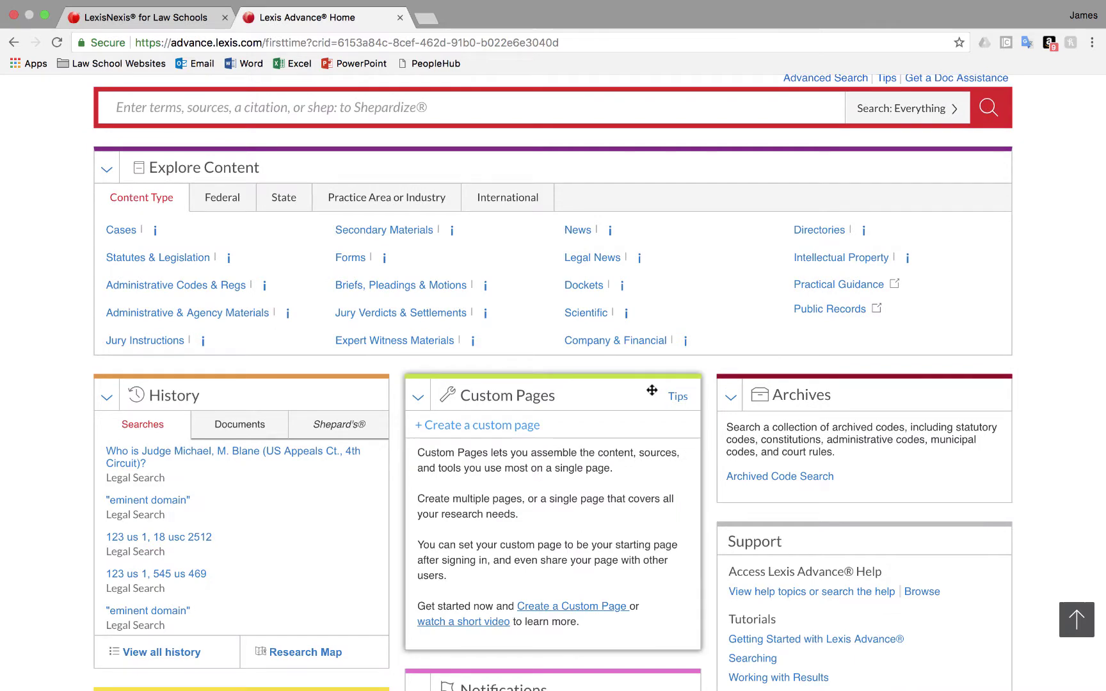
{"action": "left_click_drag", "start_coordinate": [651, 390], "coordinate": [371, 385]}
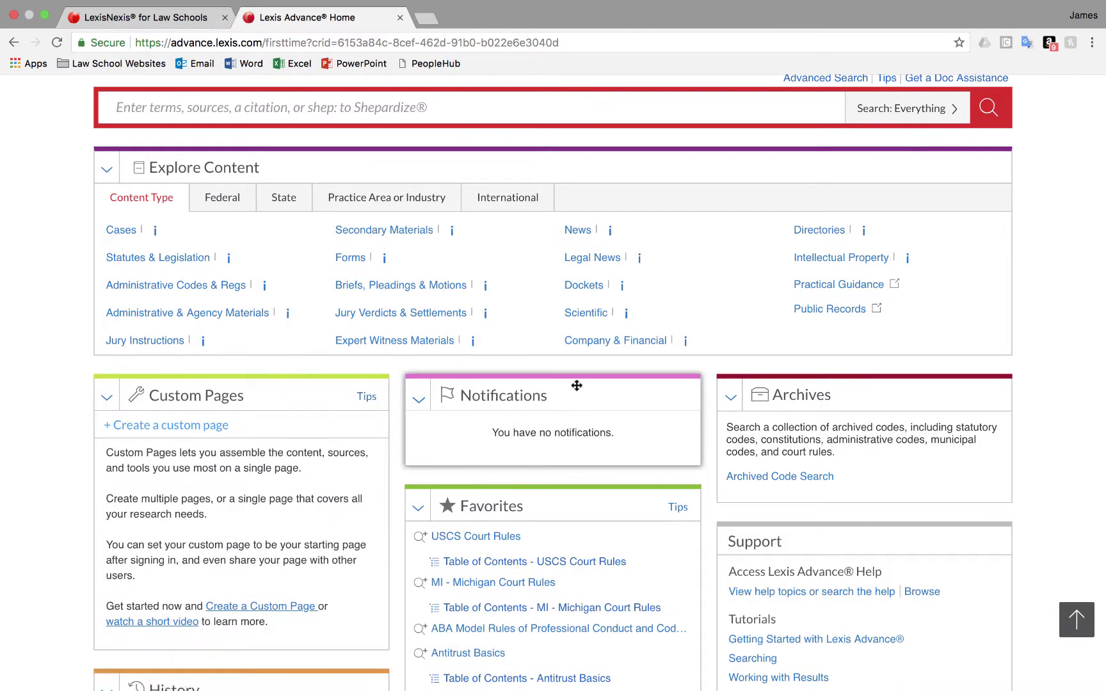
{"action": "left_click_drag", "start_coordinate": [576, 385], "coordinate": [891, 389]}
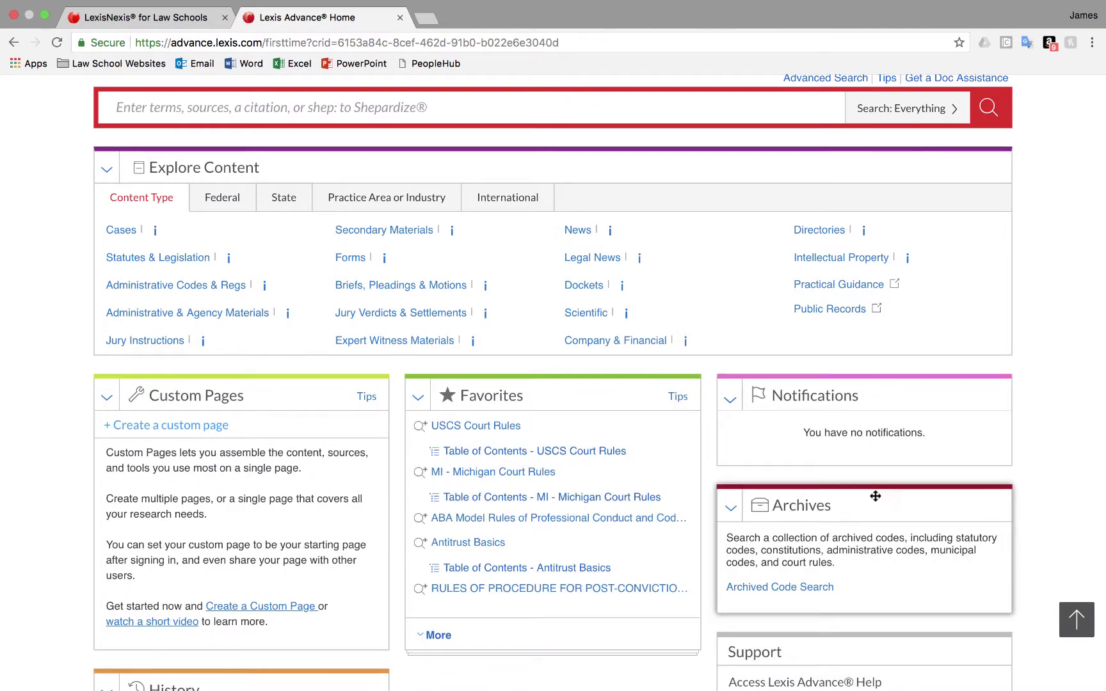
{"action": "left_click_drag", "start_coordinate": [875, 496], "coordinate": [590, 390]}
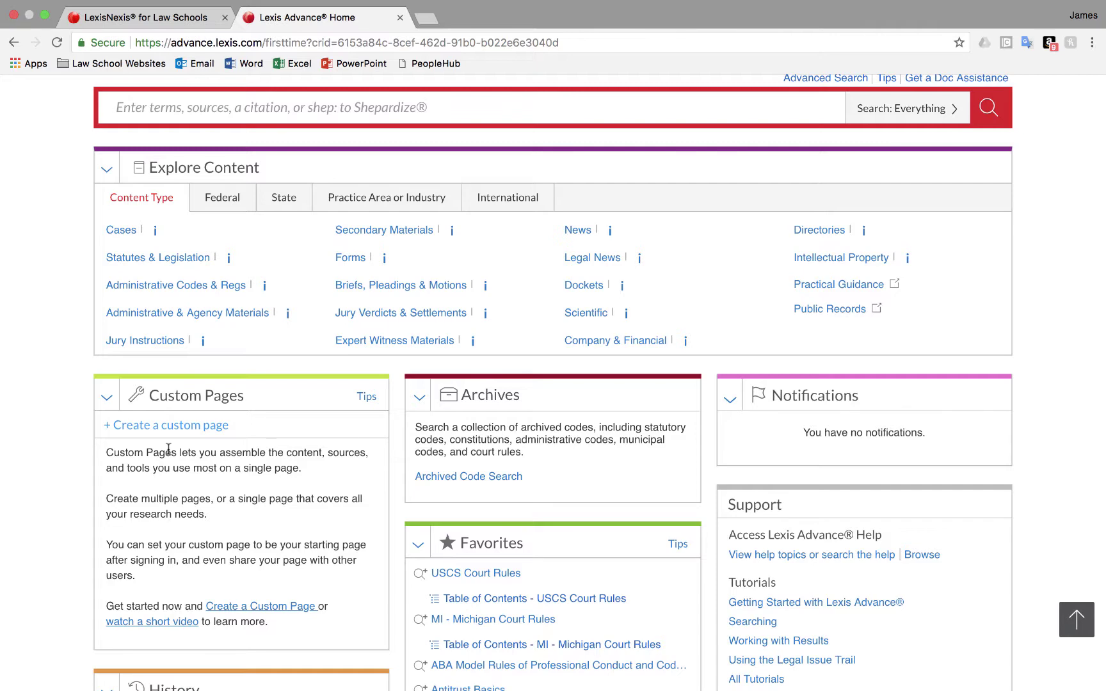
{"action": "scroll", "coordinate": [417, 598], "scroll_direction": "down", "scroll_amount": 3}
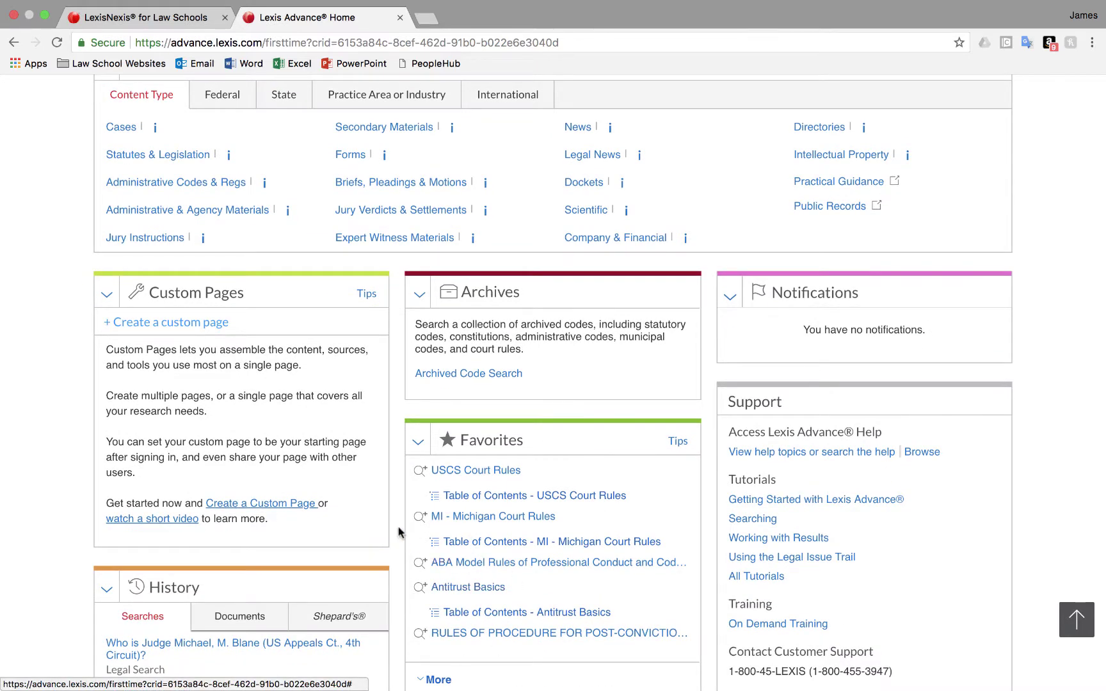
{"action": "scroll", "coordinate": [284, 396], "scroll_direction": "up", "scroll_amount": 2}
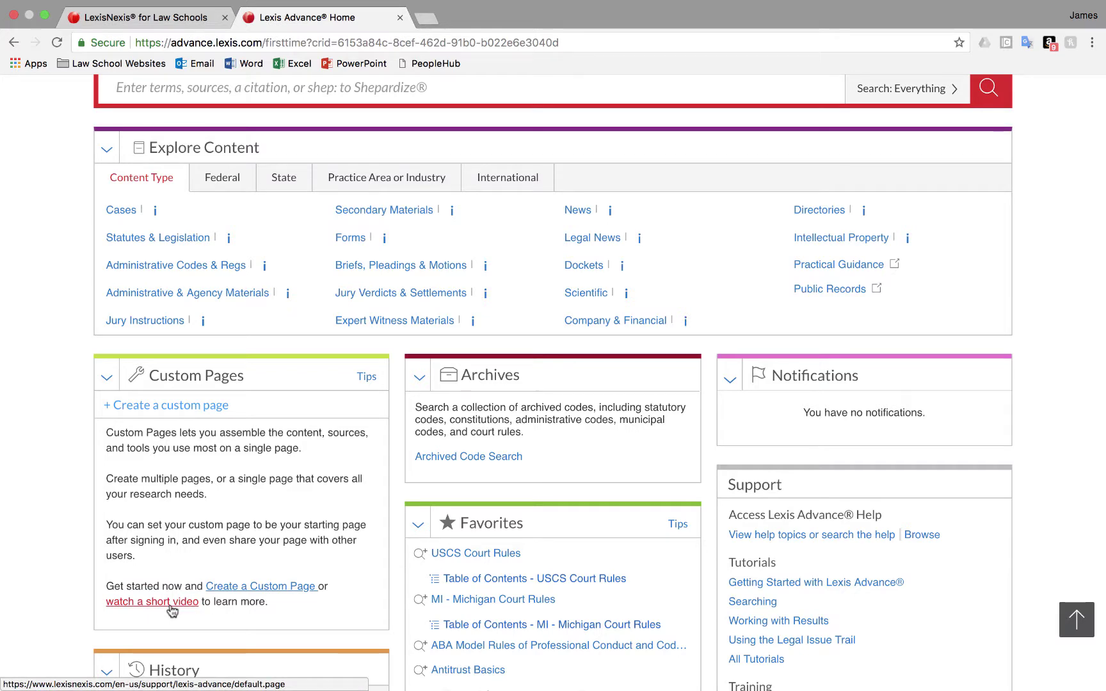
{"action": "scroll", "coordinate": [171, 610], "scroll_direction": "up", "scroll_amount": 3}
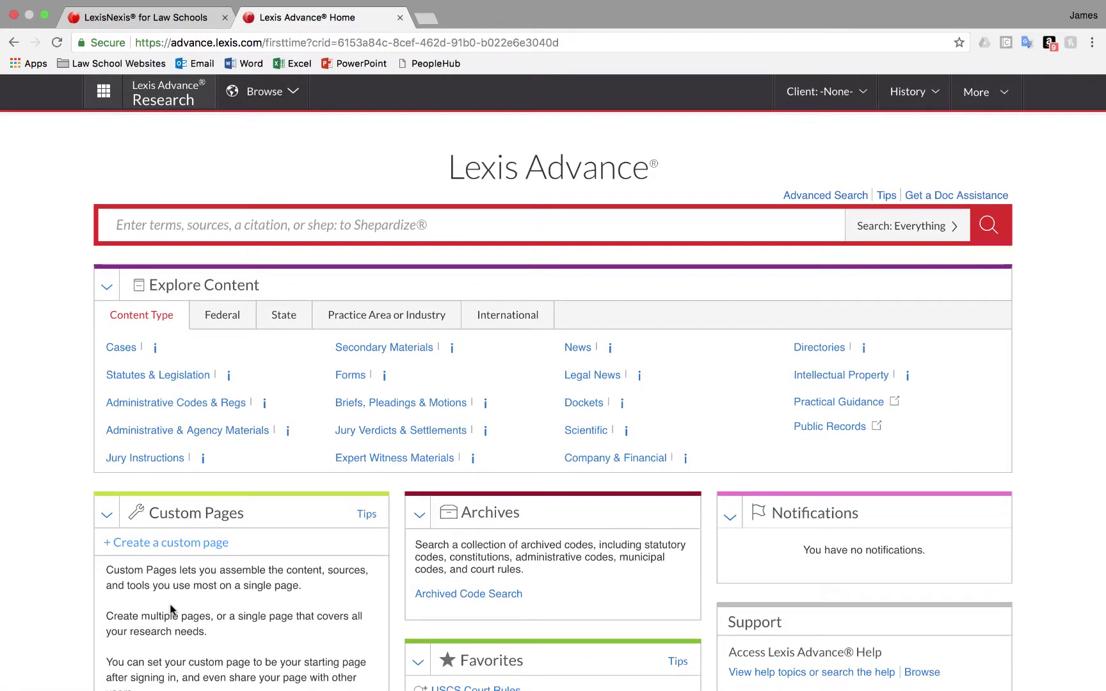
{"action": "left_click", "coordinate": [105, 96]}
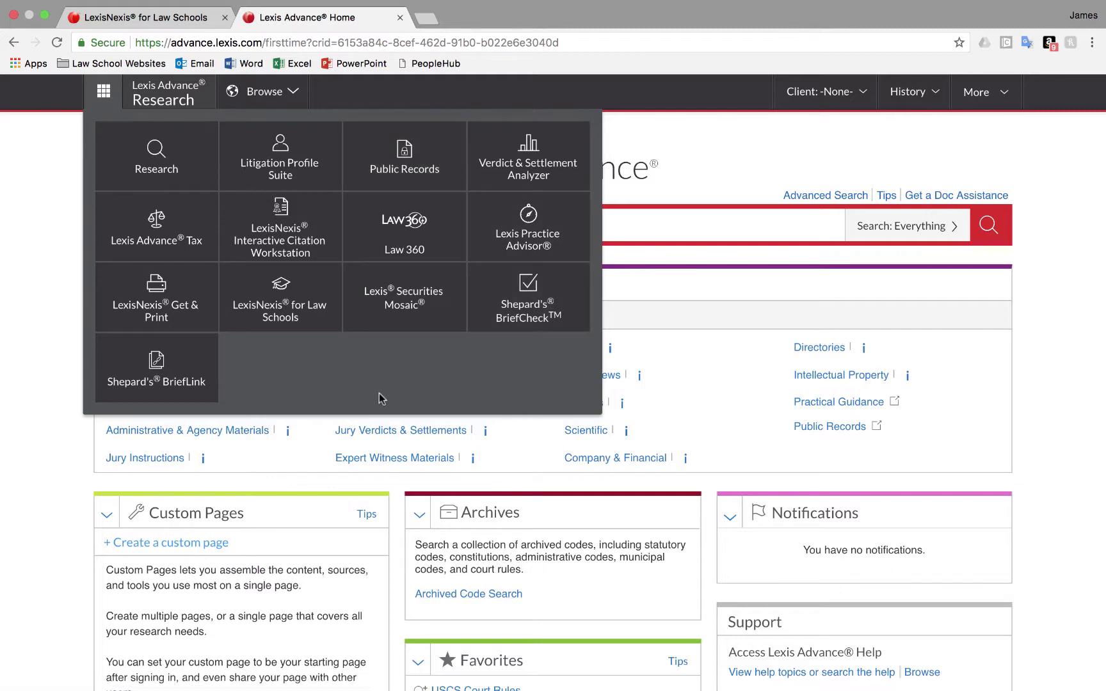
{"action": "left_click", "coordinate": [1038, 263]}
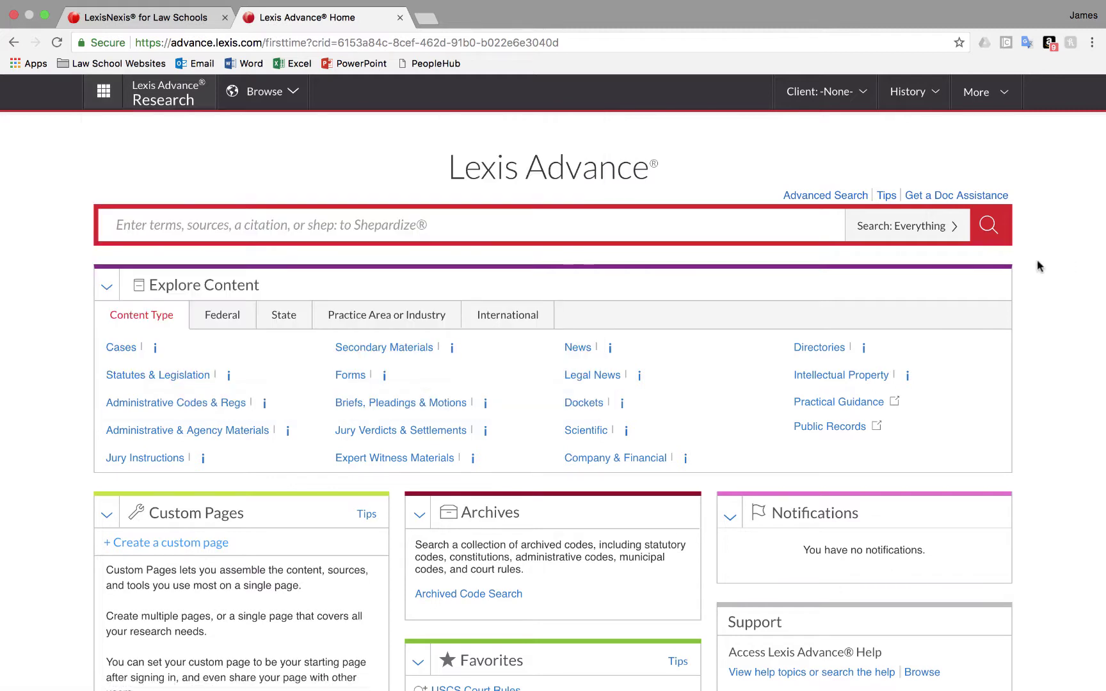
{"action": "left_click", "coordinate": [1012, 101]}
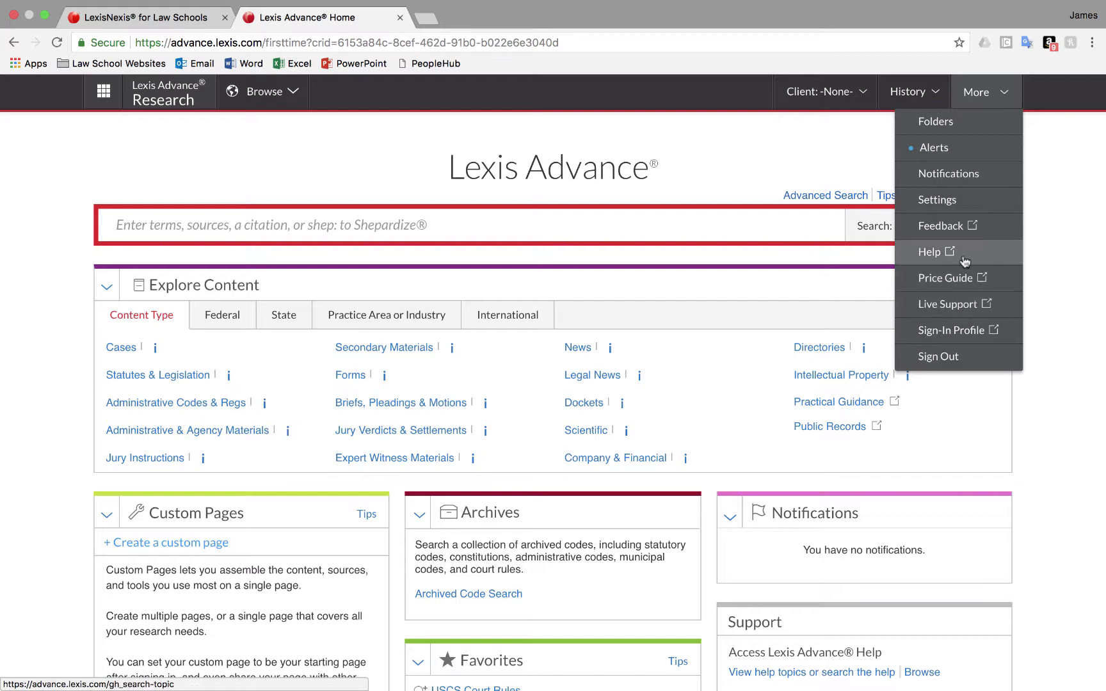
Switch to Lexis Practice Advisor and browse its content by jurisdiction
{"action": "left_click", "coordinate": [107, 94]}
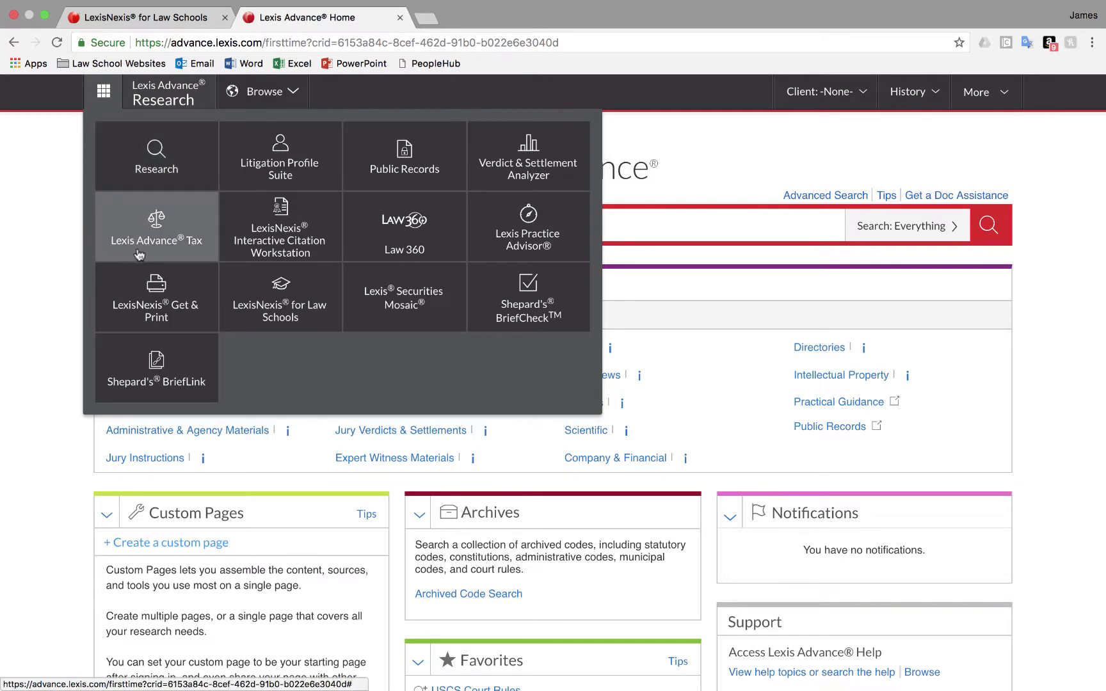
{"action": "left_click", "coordinate": [540, 249]}
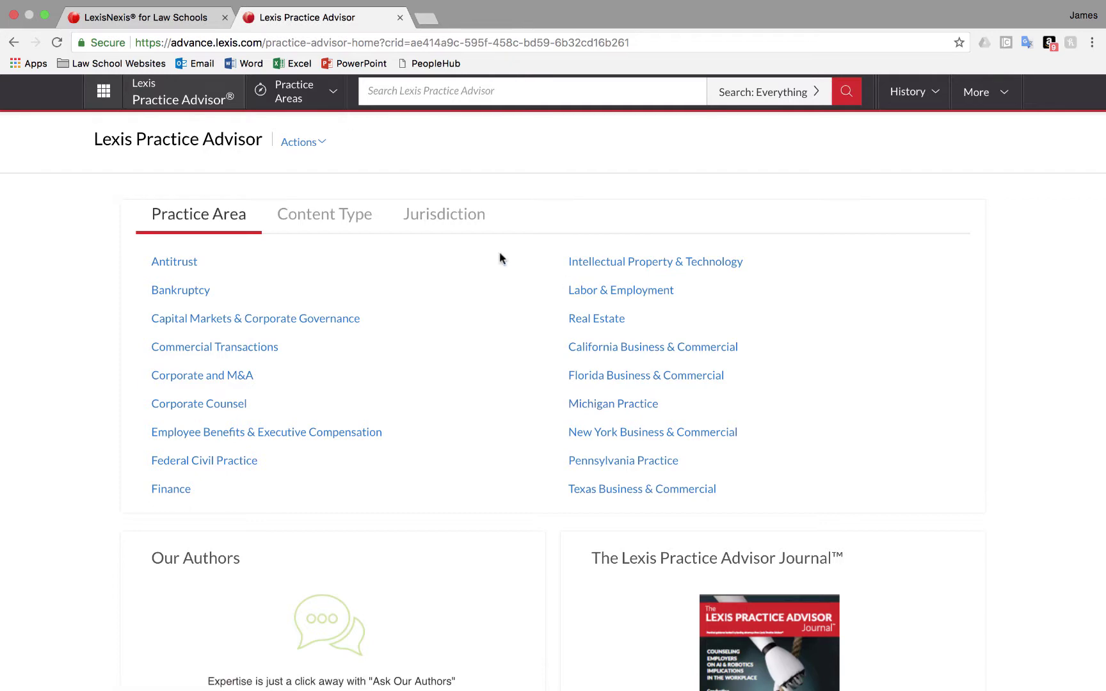
{"action": "left_click", "coordinate": [450, 218]}
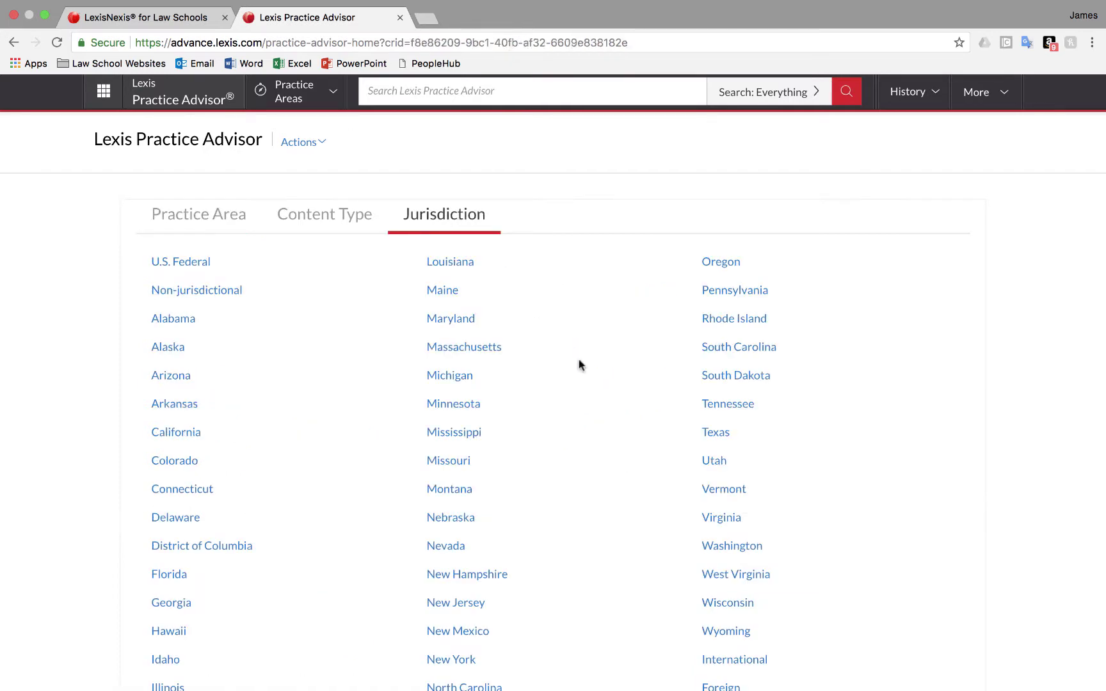
{"action": "scroll", "coordinate": [579, 364], "scroll_direction": "down", "scroll_amount": 5}
{"action": "scroll", "coordinate": [579, 364], "scroll_direction": "up", "scroll_amount": 5}
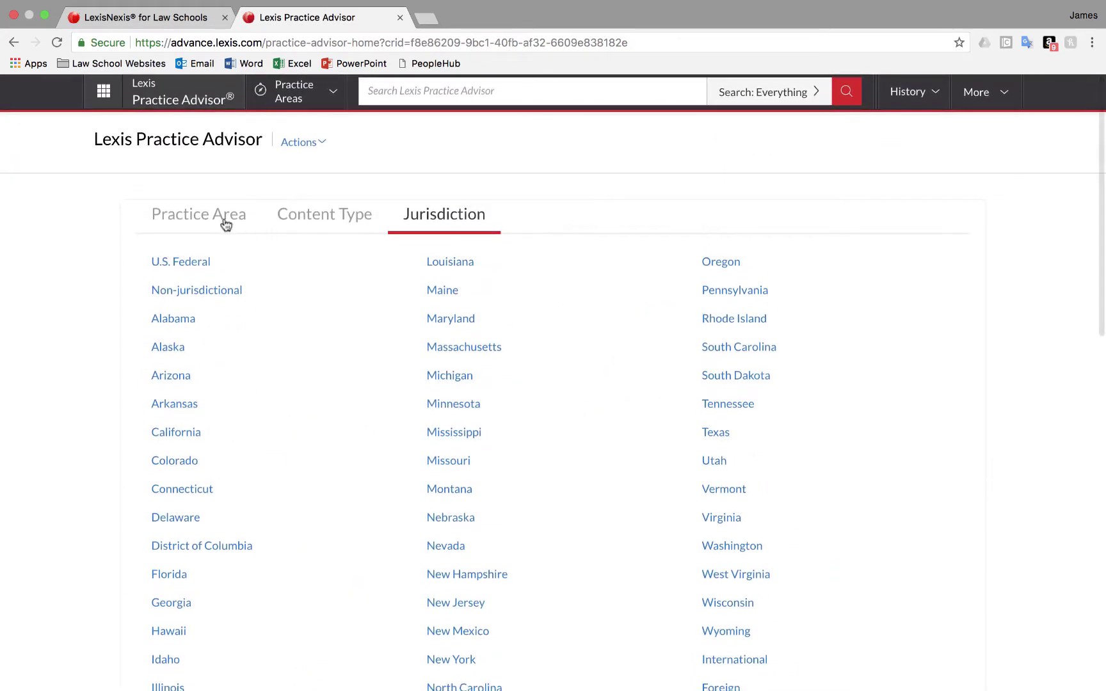
Return to browsing by practice area and open the Forms content of the Real Estate area
{"action": "left_click", "coordinate": [225, 224]}
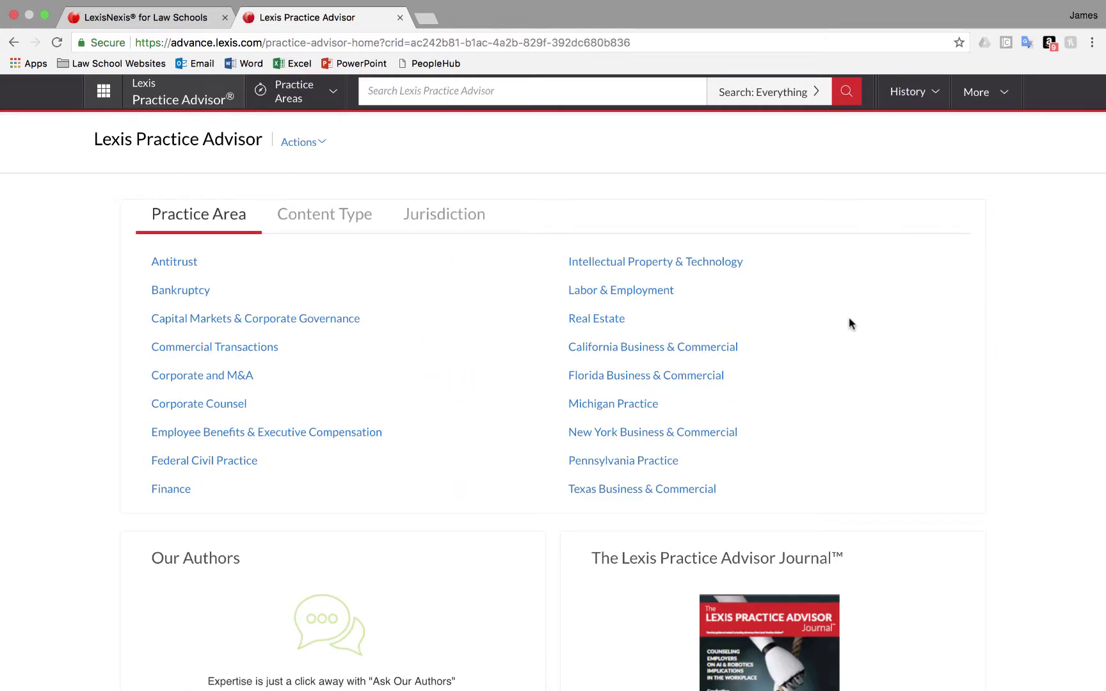
{"action": "left_click", "coordinate": [616, 321]}
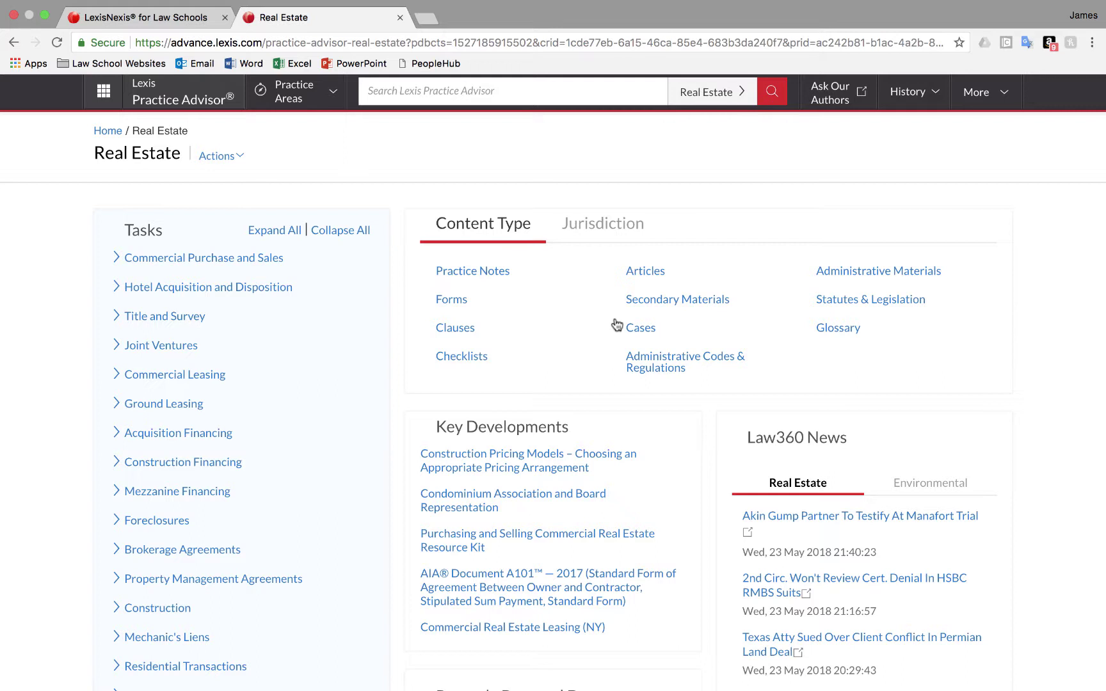
{"action": "left_click", "coordinate": [453, 308]}
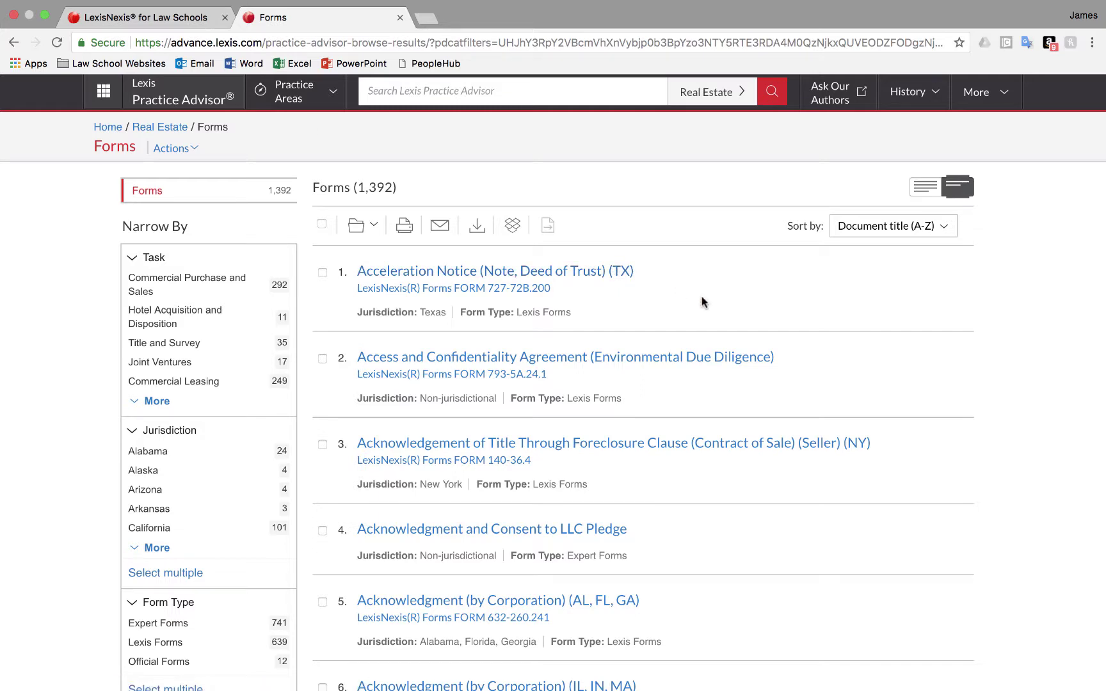
Narrow the forms to California, Expert Forms and Commercial Leasing, and open the Office Lease Agreement (Long Form) (CA)
{"action": "scroll", "coordinate": [701, 302], "scroll_direction": "down", "scroll_amount": 5}
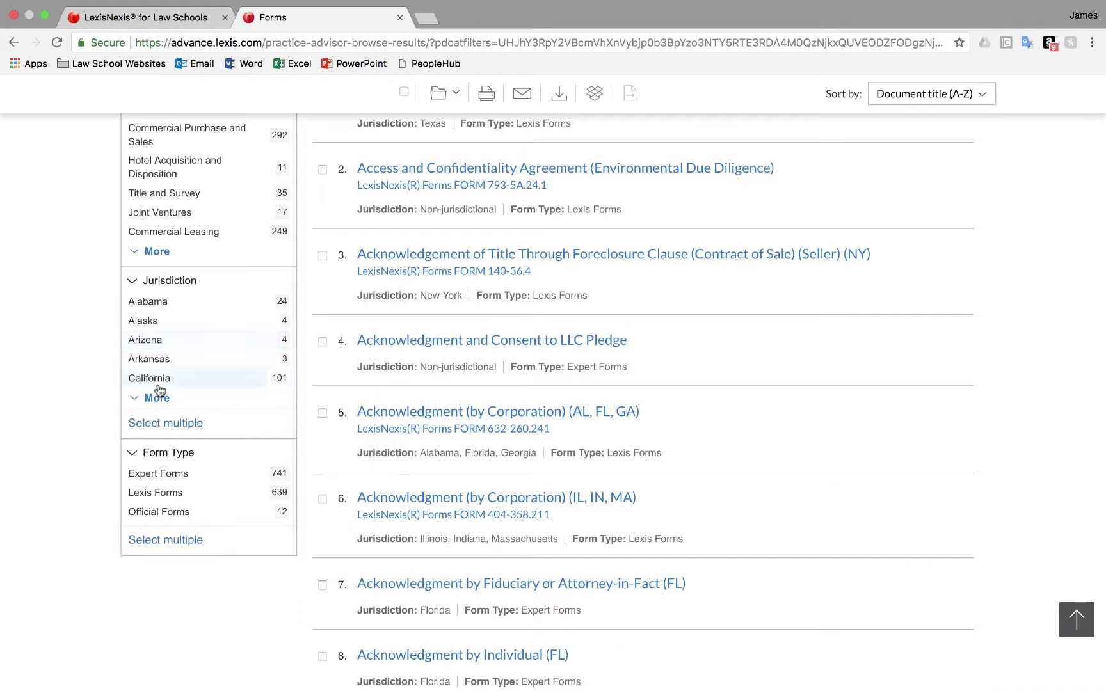
{"action": "left_click", "coordinate": [158, 384]}
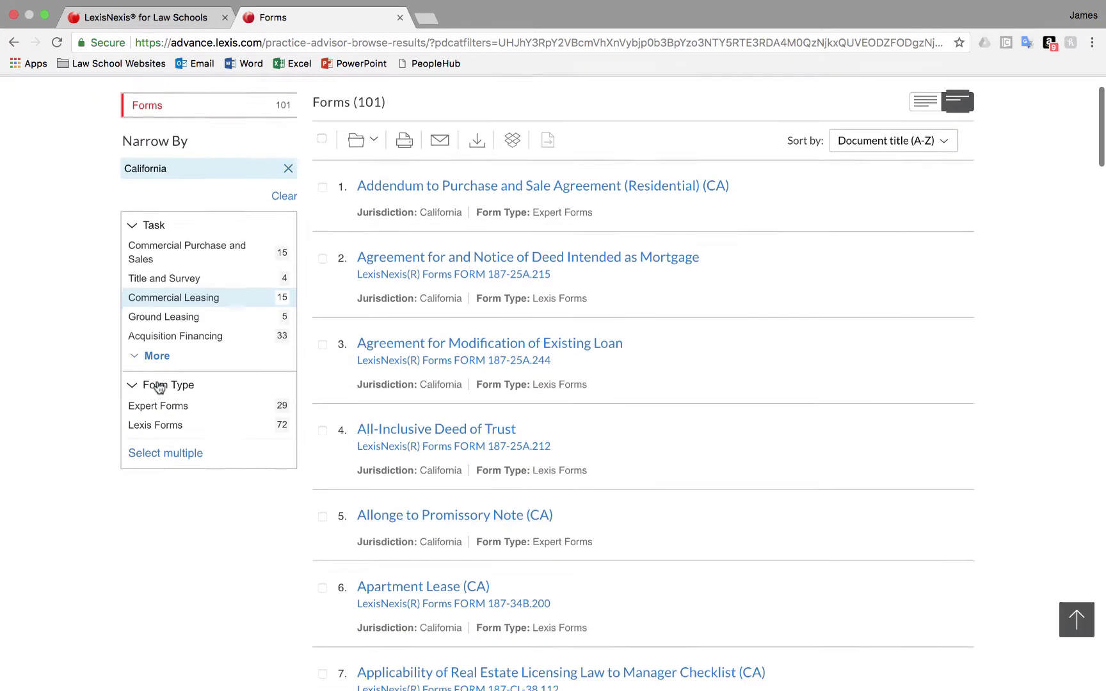
{"action": "left_click", "coordinate": [155, 406]}
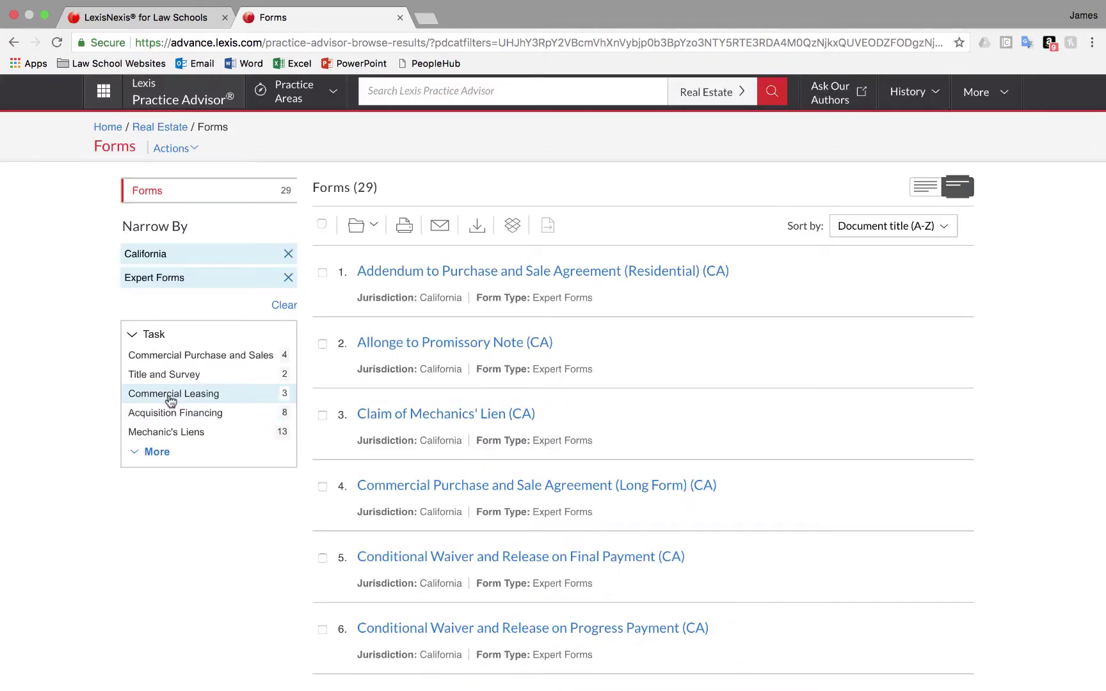
{"action": "left_click", "coordinate": [170, 399]}
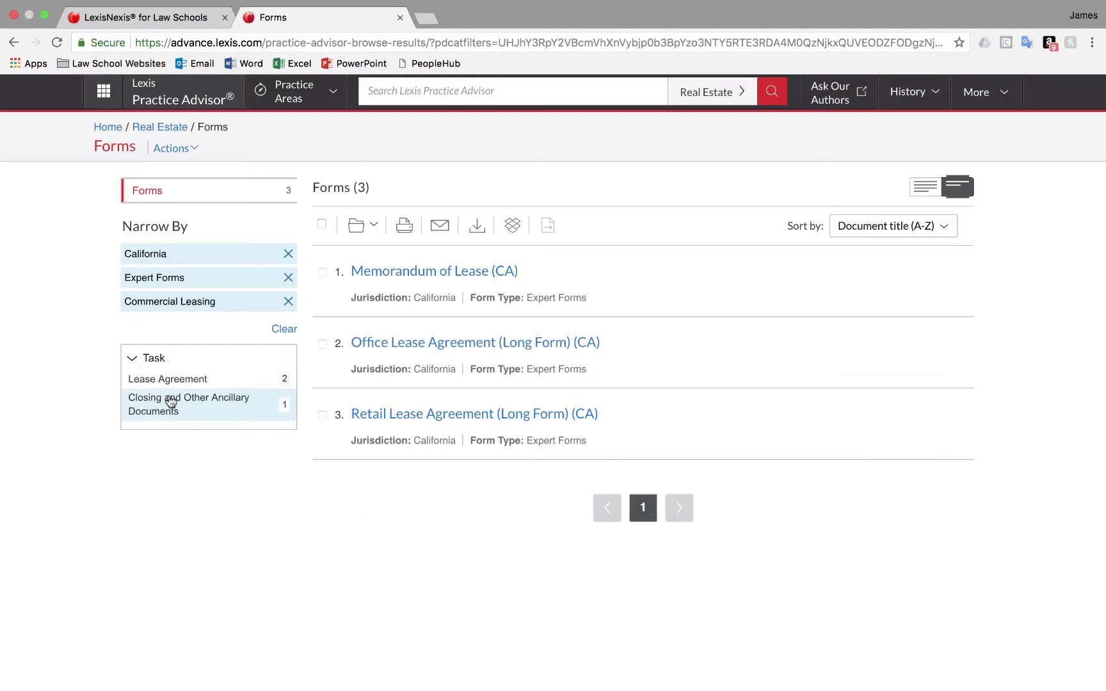
{"action": "left_click", "coordinate": [451, 351]}
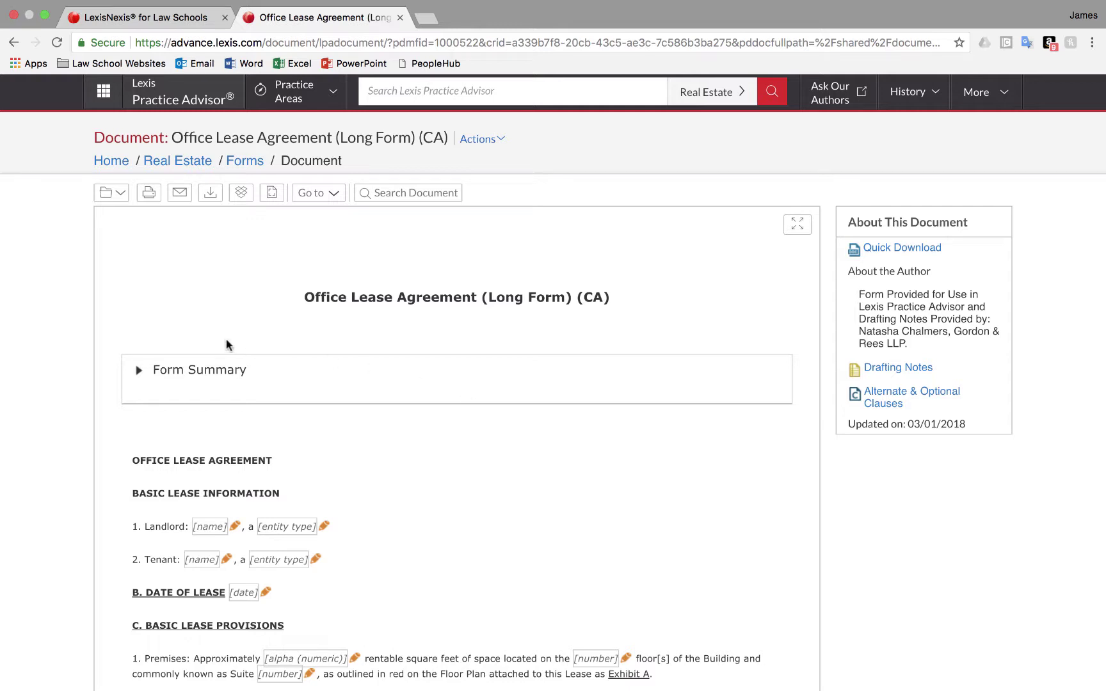
Fill in the landlord's name field under Basic Lease Information in the office lease form
{"action": "scroll", "coordinate": [253, 449], "scroll_direction": "down", "scroll_amount": 3}
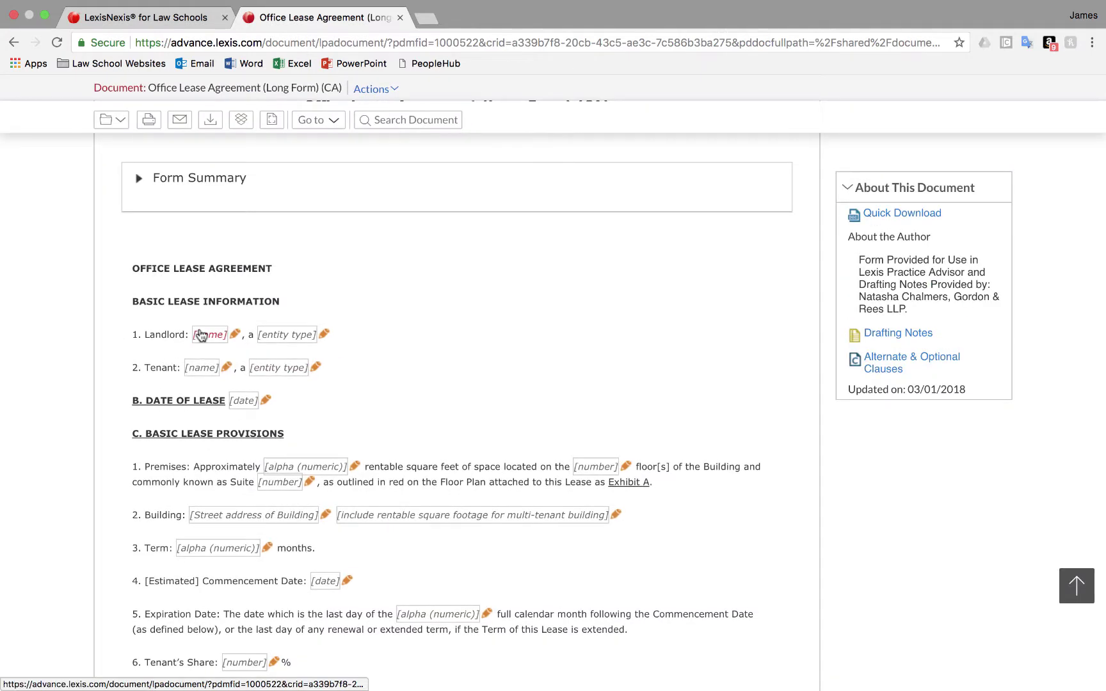
{"action": "left_click", "coordinate": [200, 335]}
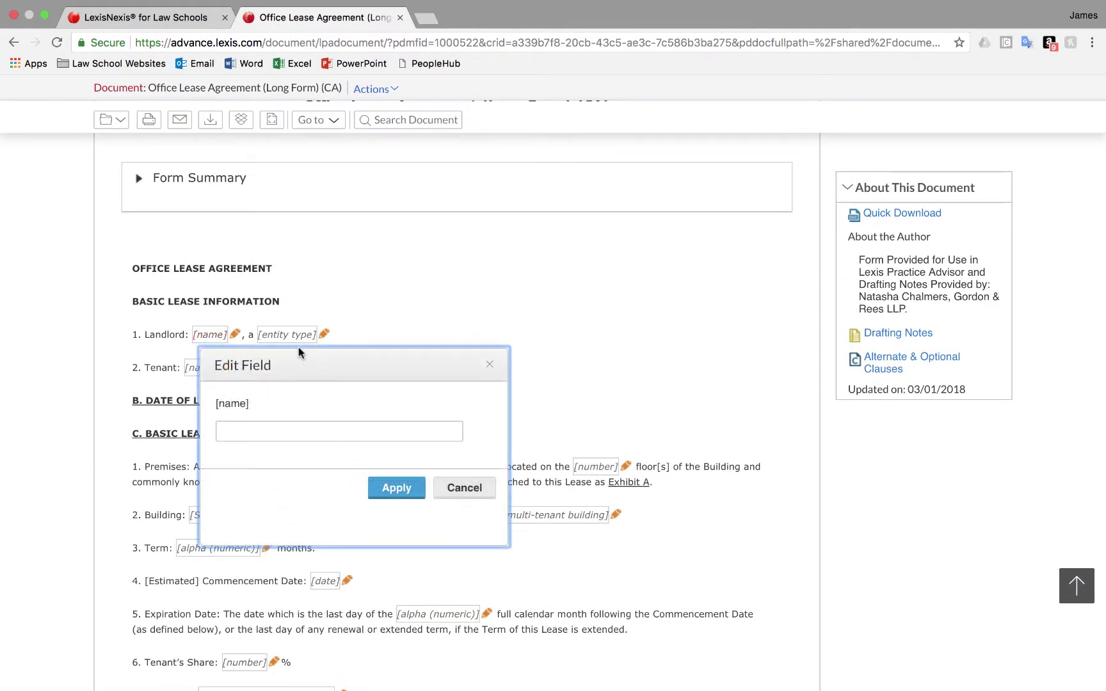
{"action": "left_click", "coordinate": [307, 439]}
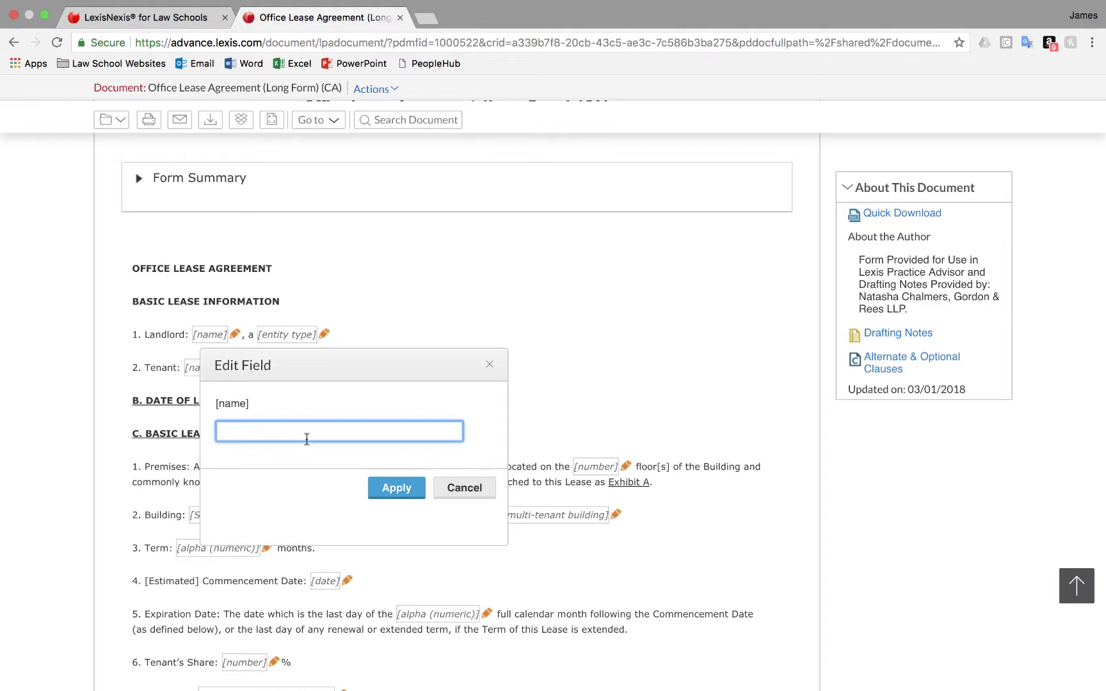
{"action": "type", "text": "Joe Client"}
{"action": "left_click", "coordinate": [378, 490]}
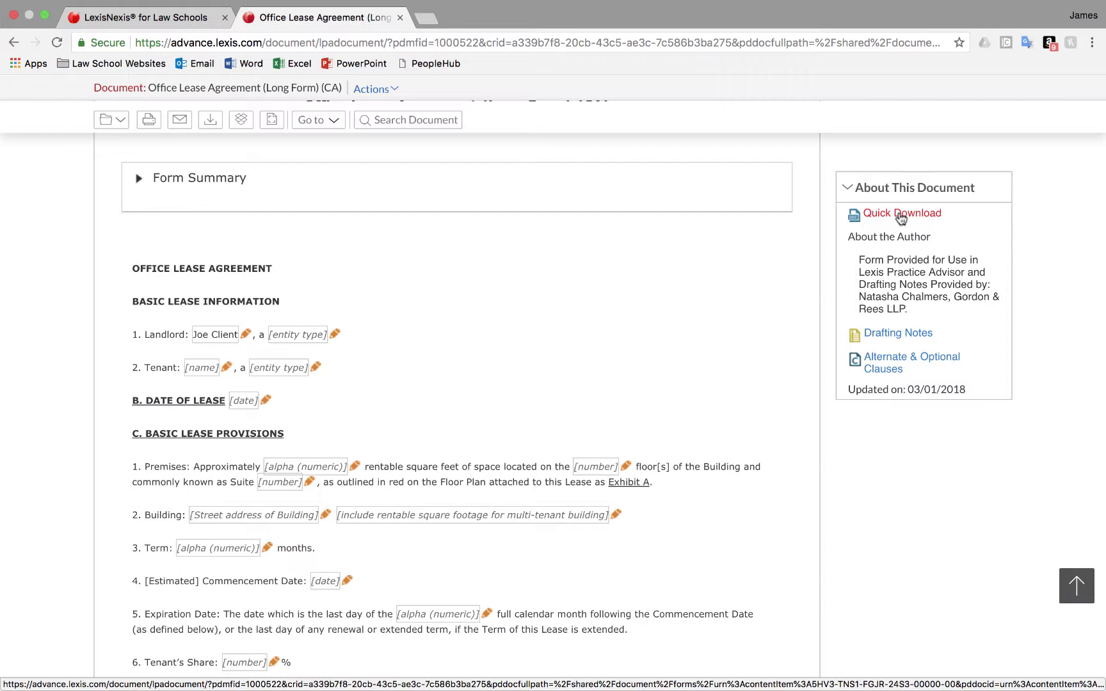
Look through the lease clauses and examine the author's details in the document information
{"action": "scroll", "coordinate": [698, 335], "scroll_direction": "down", "scroll_amount": 20}
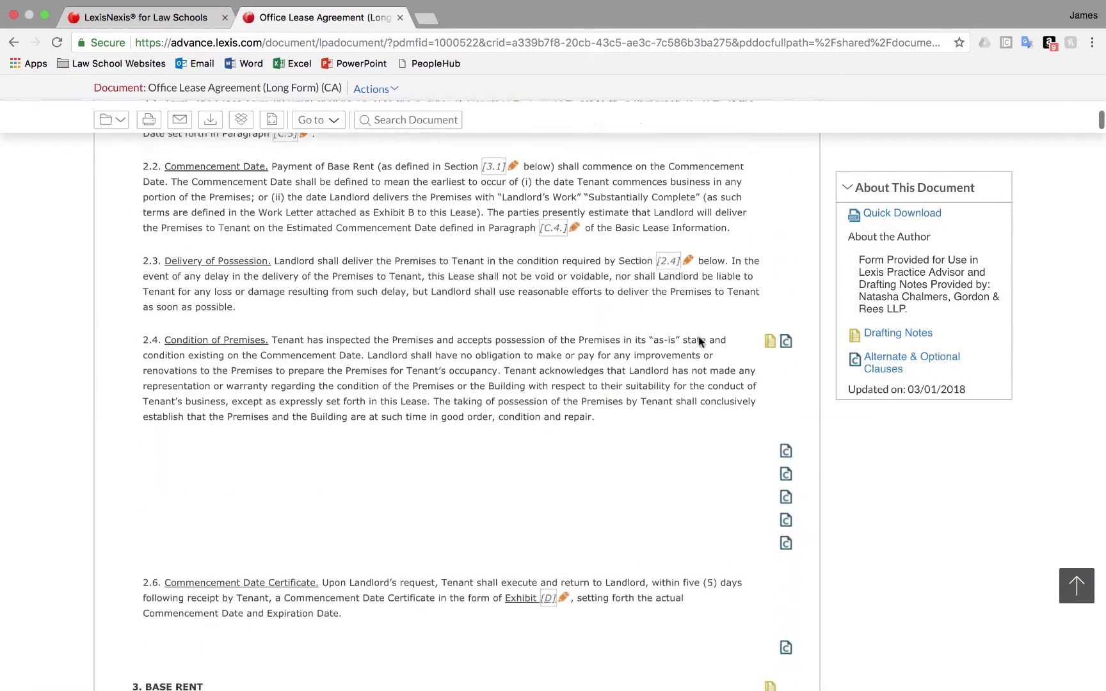
{"action": "scroll", "coordinate": [698, 336], "scroll_direction": "up", "scroll_amount": 20}
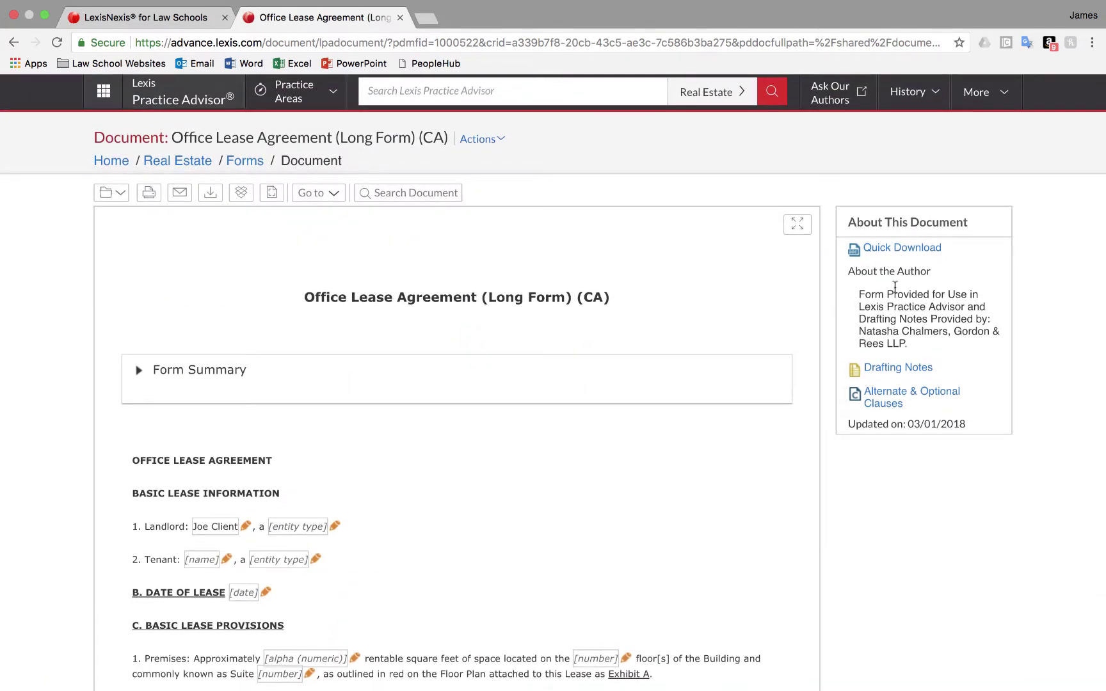
{"action": "left_click_drag", "start_coordinate": [859, 334], "coordinate": [947, 338]}
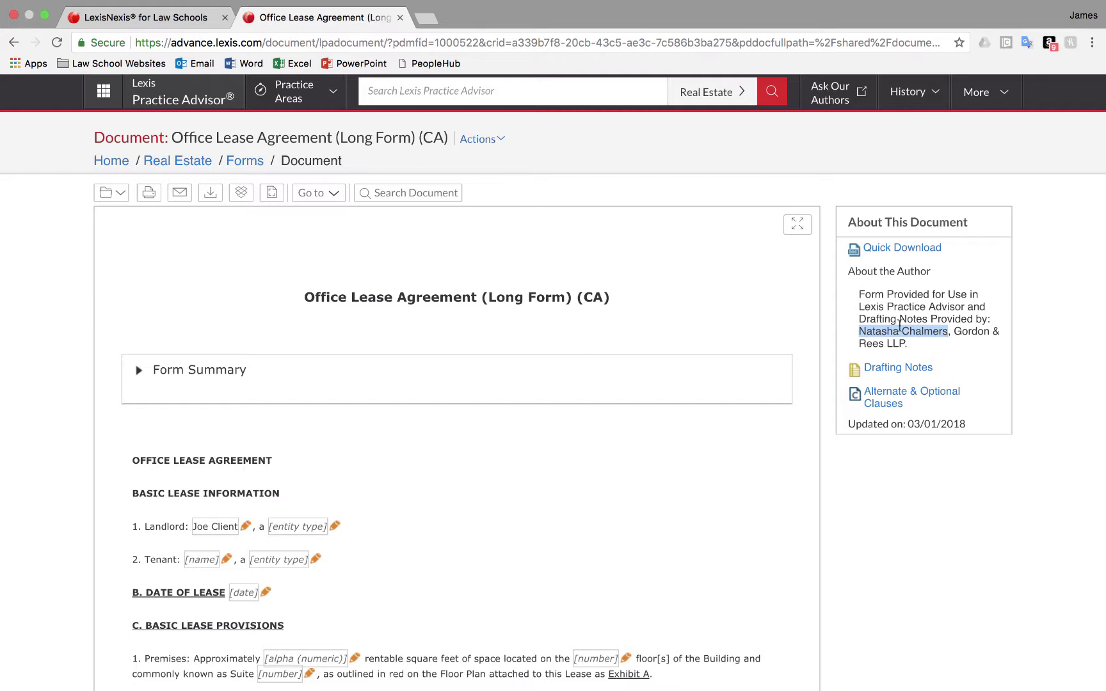
Expand the Form Summary of the office lease agreement and read its description
{"action": "left_click", "coordinate": [139, 371]}
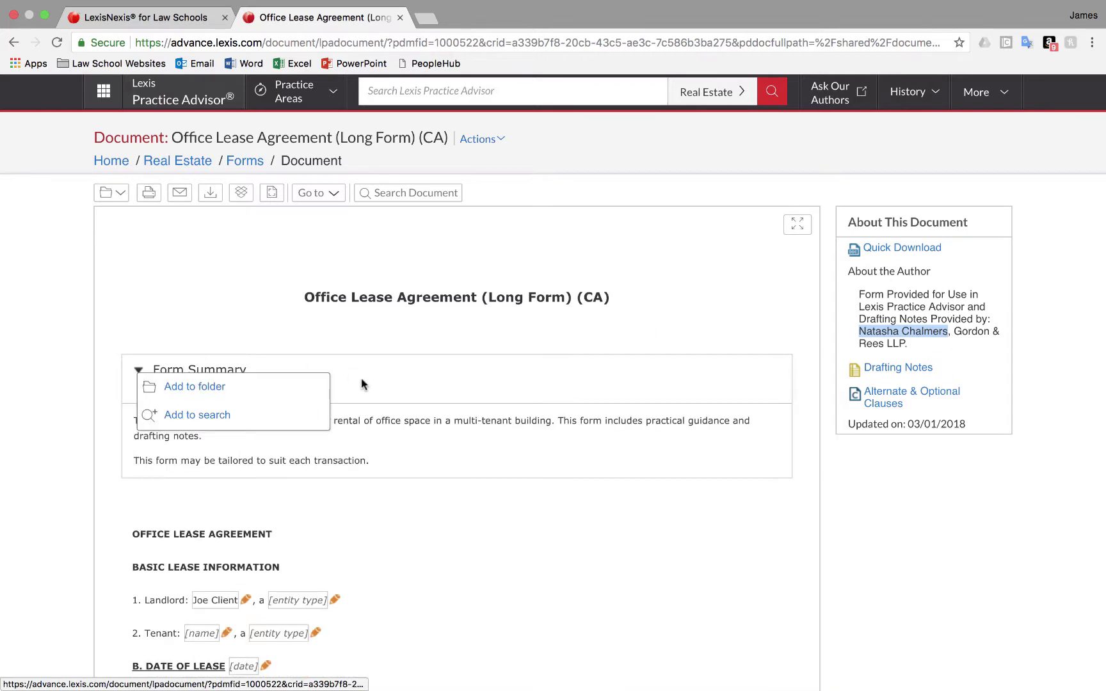
{"action": "left_click", "coordinate": [413, 373]}
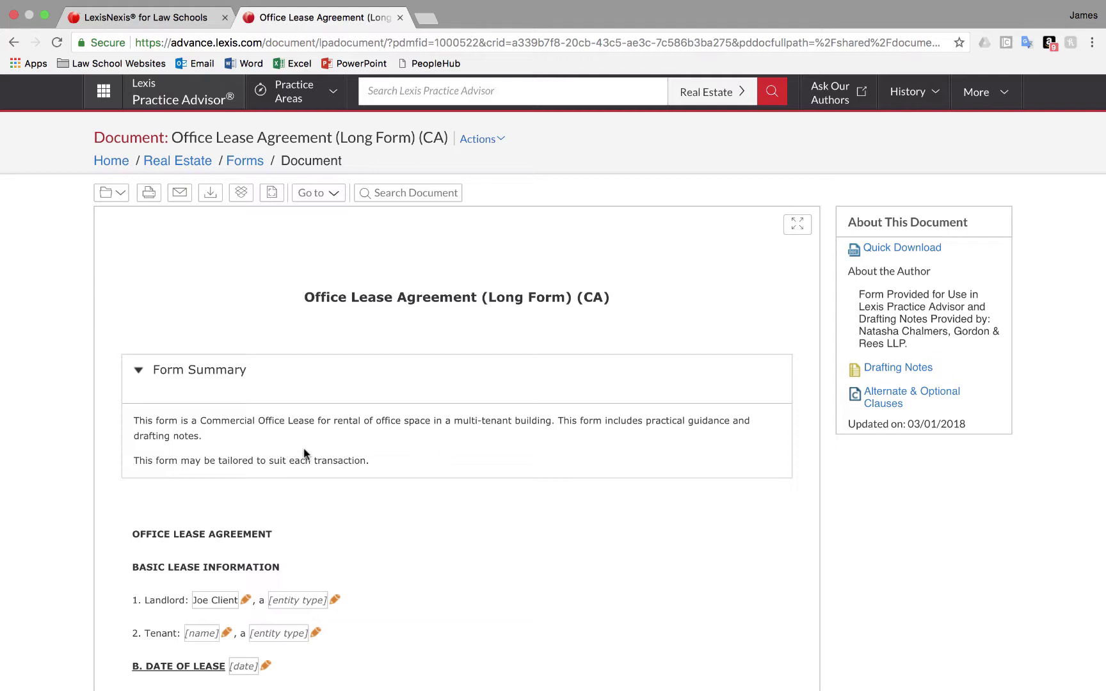
{"action": "scroll", "coordinate": [304, 453], "scroll_direction": "down", "scroll_amount": 3}
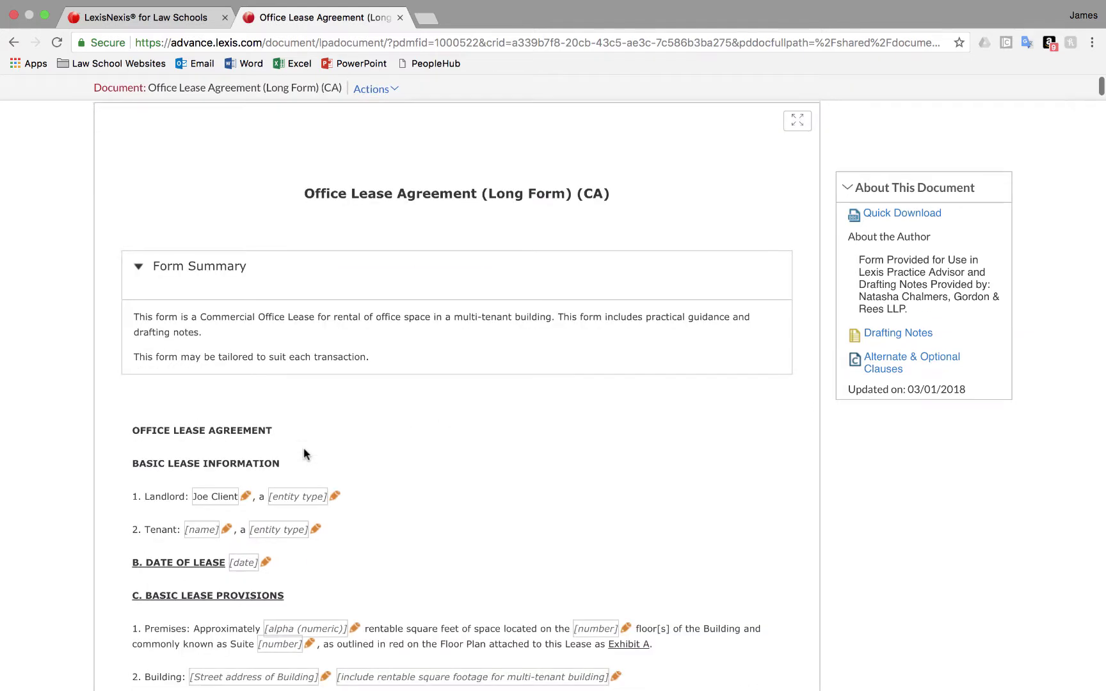
{"action": "scroll", "coordinate": [303, 451], "scroll_direction": "up", "scroll_amount": 3}
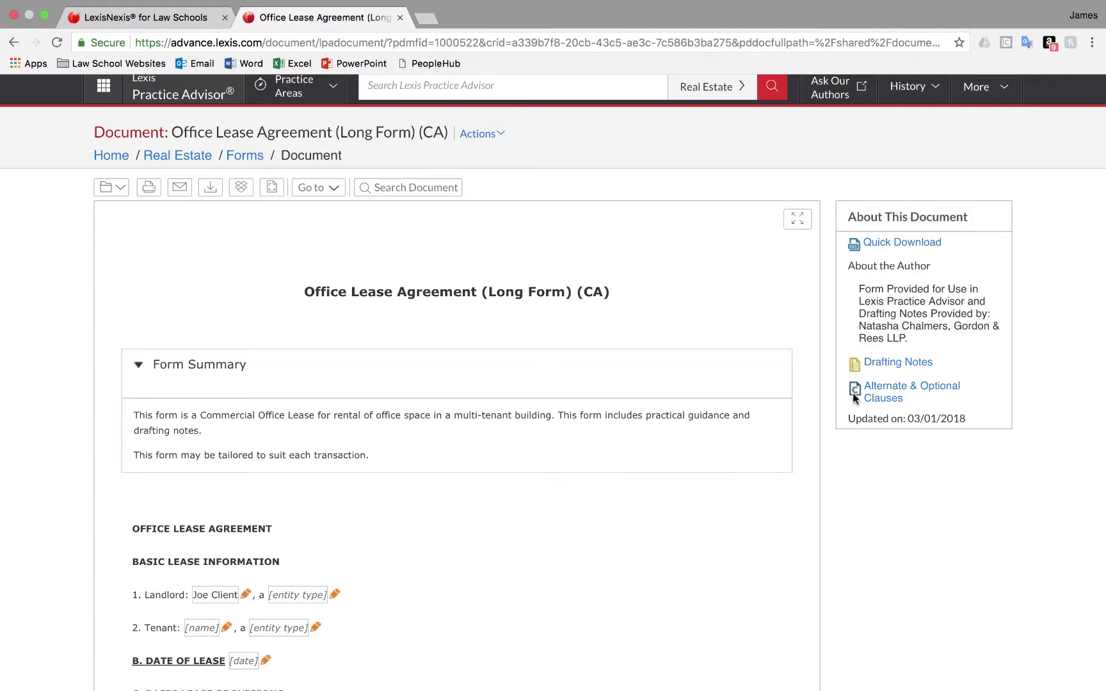
Open the drafting note on Section 1.2, Rentable Area of Premises, read it through and close it
{"action": "scroll", "coordinate": [642, 443], "scroll_direction": "down", "scroll_amount": 15}
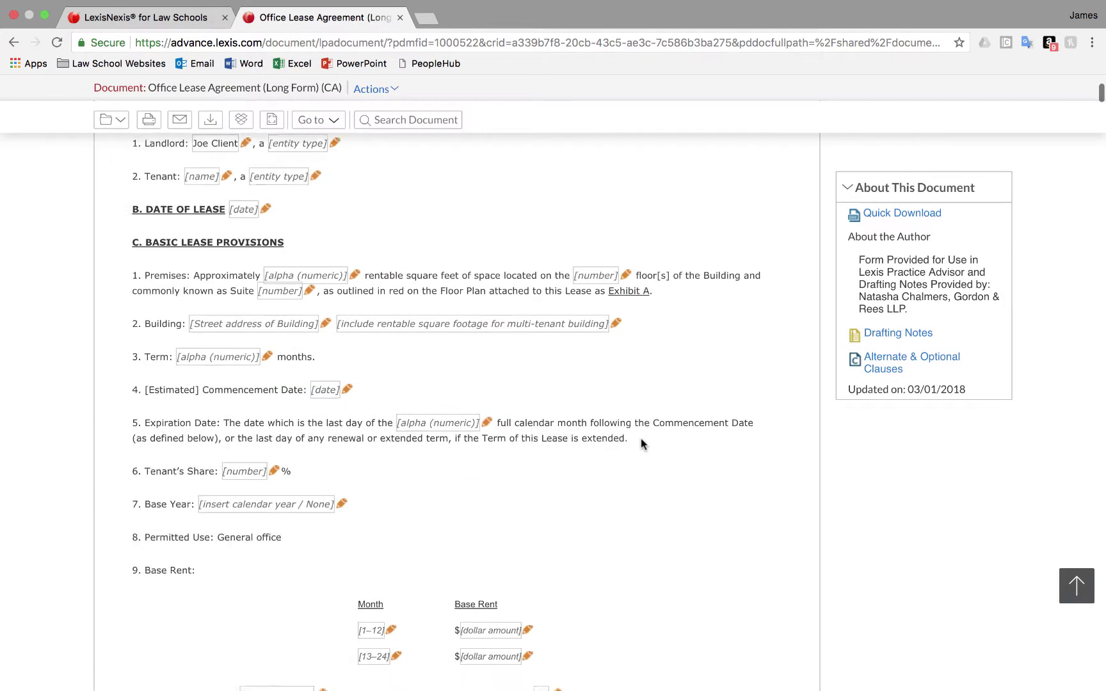
{"action": "scroll", "coordinate": [641, 443], "scroll_direction": "down", "scroll_amount": 5}
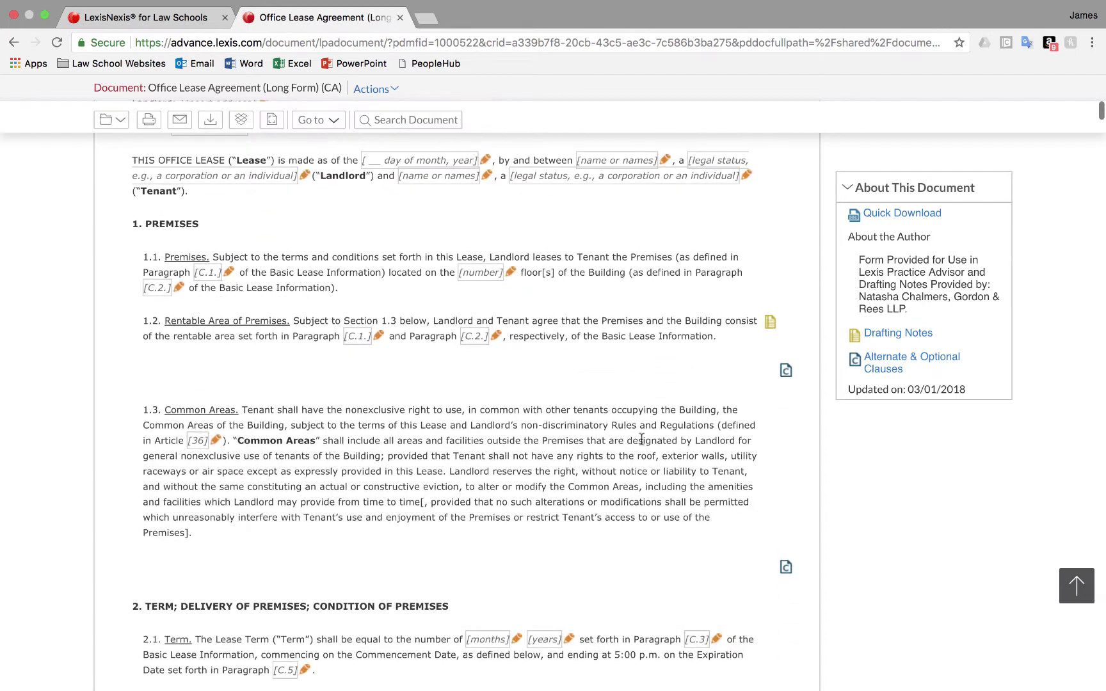
{"action": "left_click", "coordinate": [771, 328]}
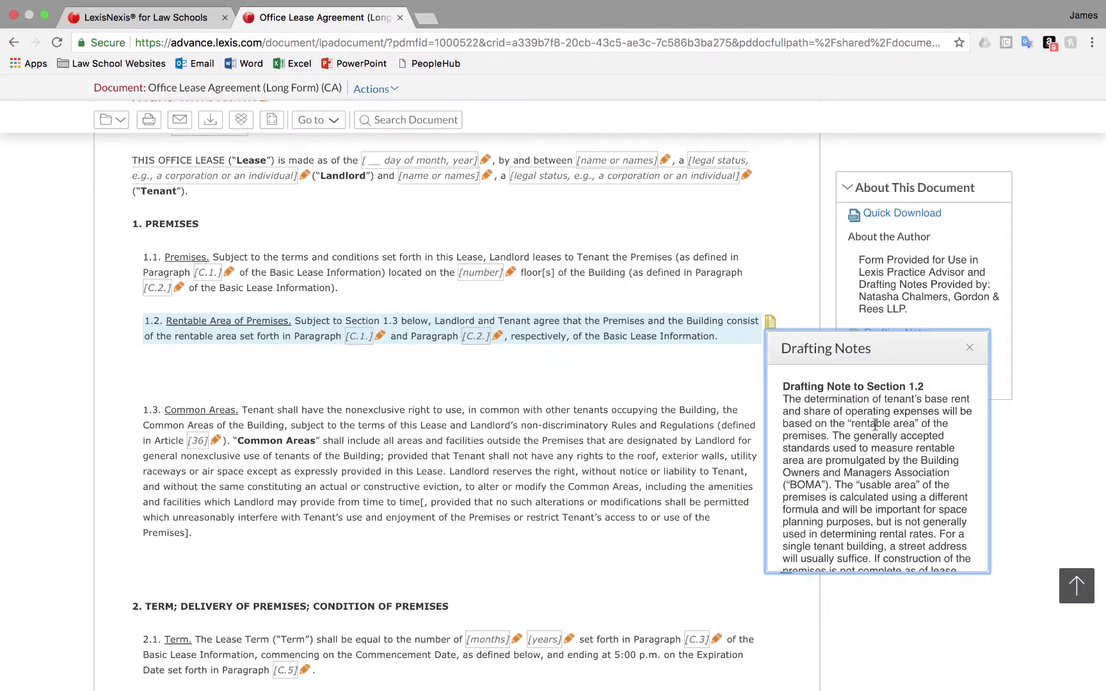
{"action": "scroll", "coordinate": [879, 421], "scroll_direction": "down", "scroll_amount": 3}
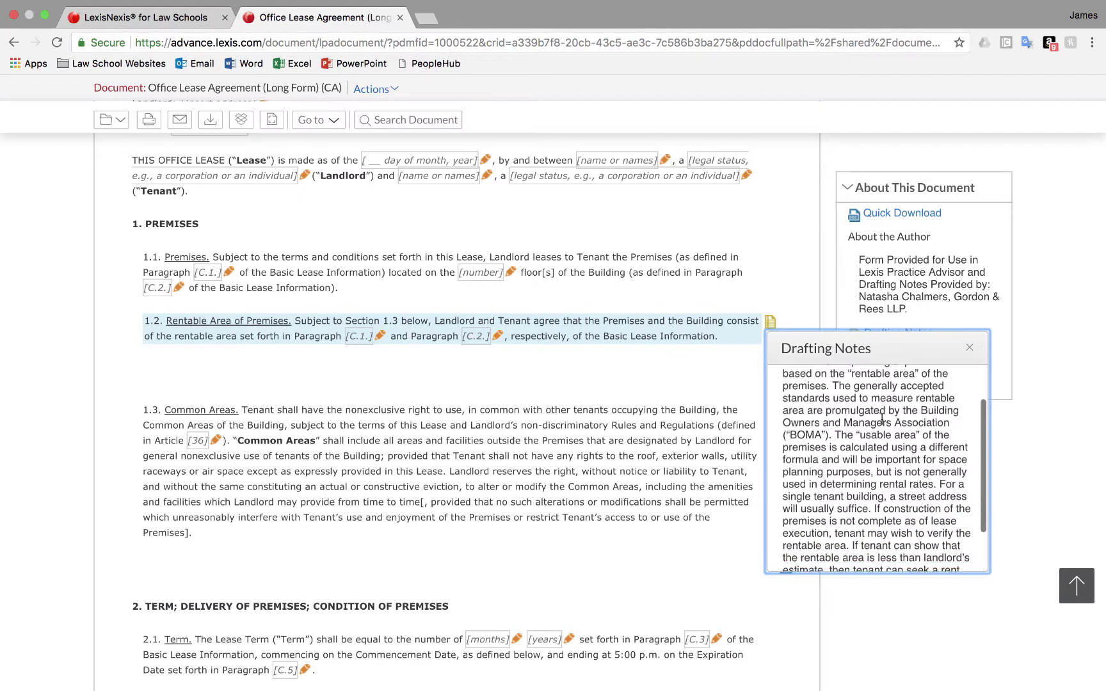
{"action": "scroll", "coordinate": [881, 419], "scroll_direction": "down", "scroll_amount": 4}
{"action": "scroll", "coordinate": [882, 420], "scroll_direction": "down", "scroll_amount": 1}
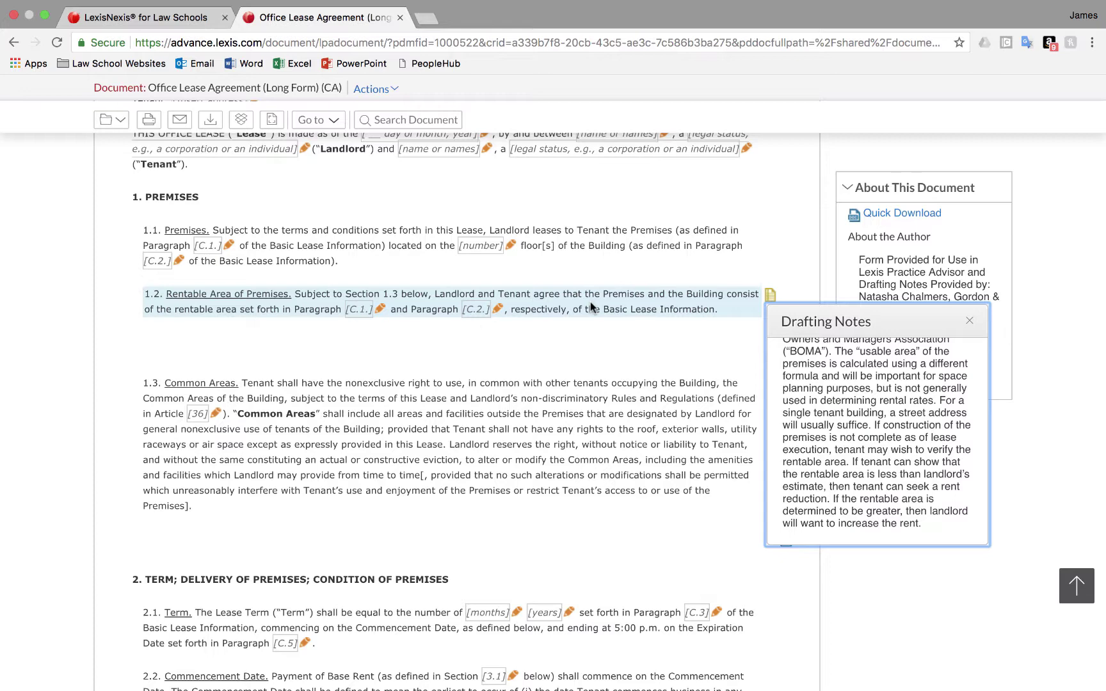
{"action": "left_click", "coordinate": [968, 323]}
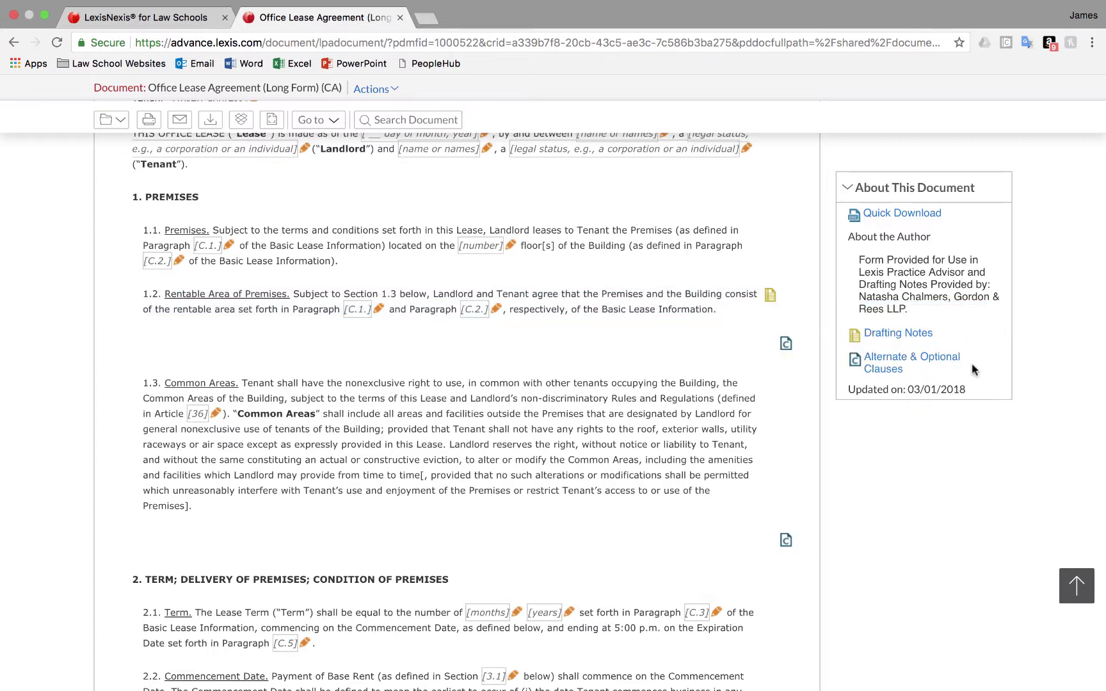
Open the optional clause suggested for addition to Section 1.2, read it through and close it
{"action": "left_click", "coordinate": [784, 350]}
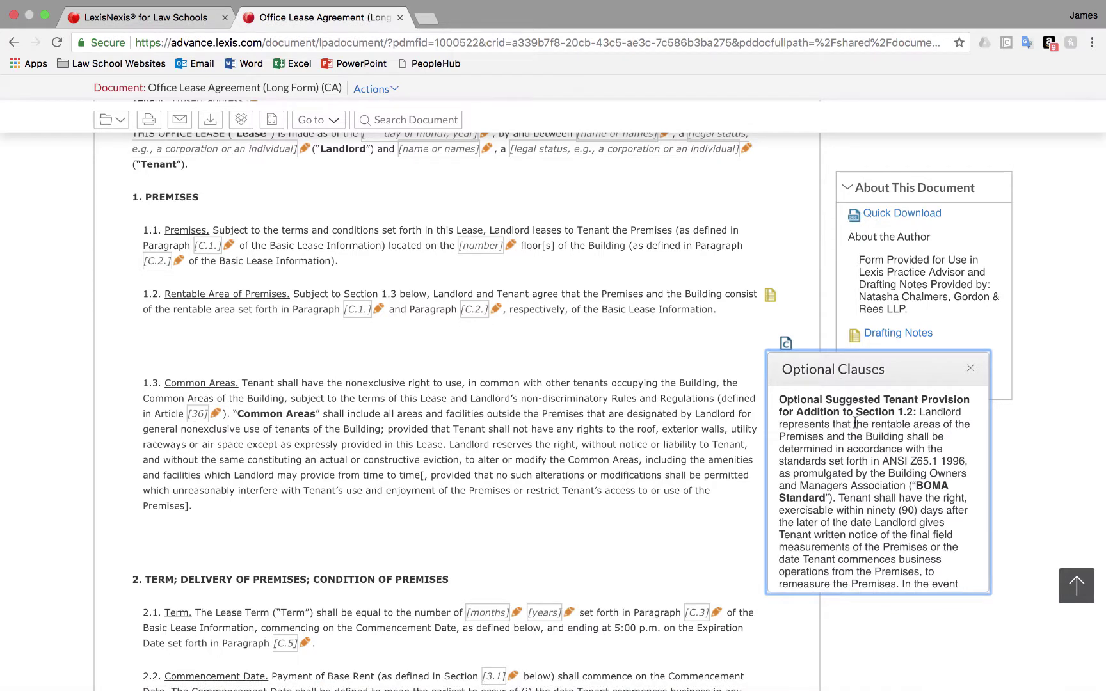
{"action": "scroll", "coordinate": [855, 423], "scroll_direction": "down", "scroll_amount": 5}
{"action": "scroll", "coordinate": [855, 422], "scroll_direction": "down", "scroll_amount": 3}
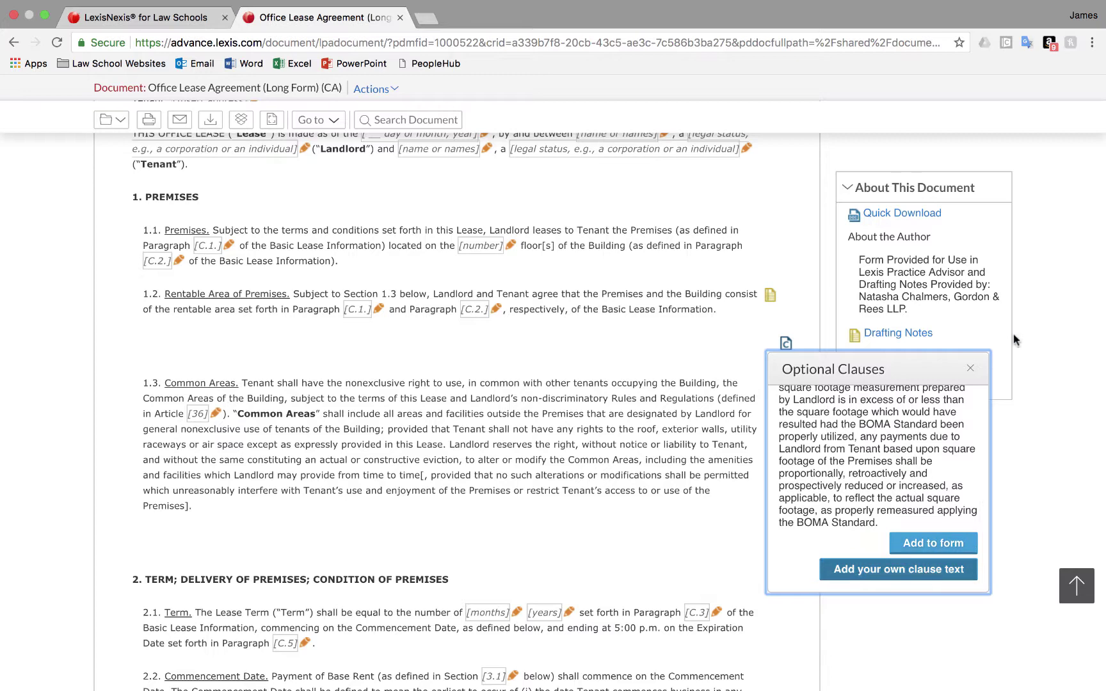
{"action": "left_click", "coordinate": [970, 369]}
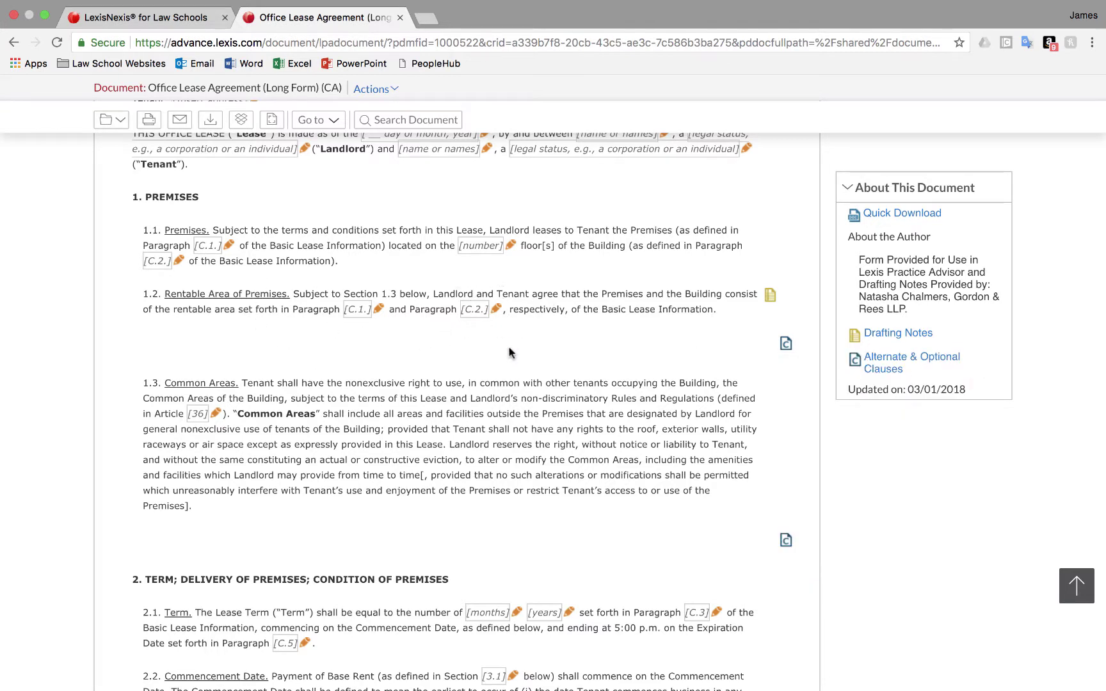
Leave the office lease form and return through the filtered forms list to the Real Estate practice area page
{"action": "scroll", "coordinate": [522, 365], "scroll_direction": "up", "scroll_amount": 3}
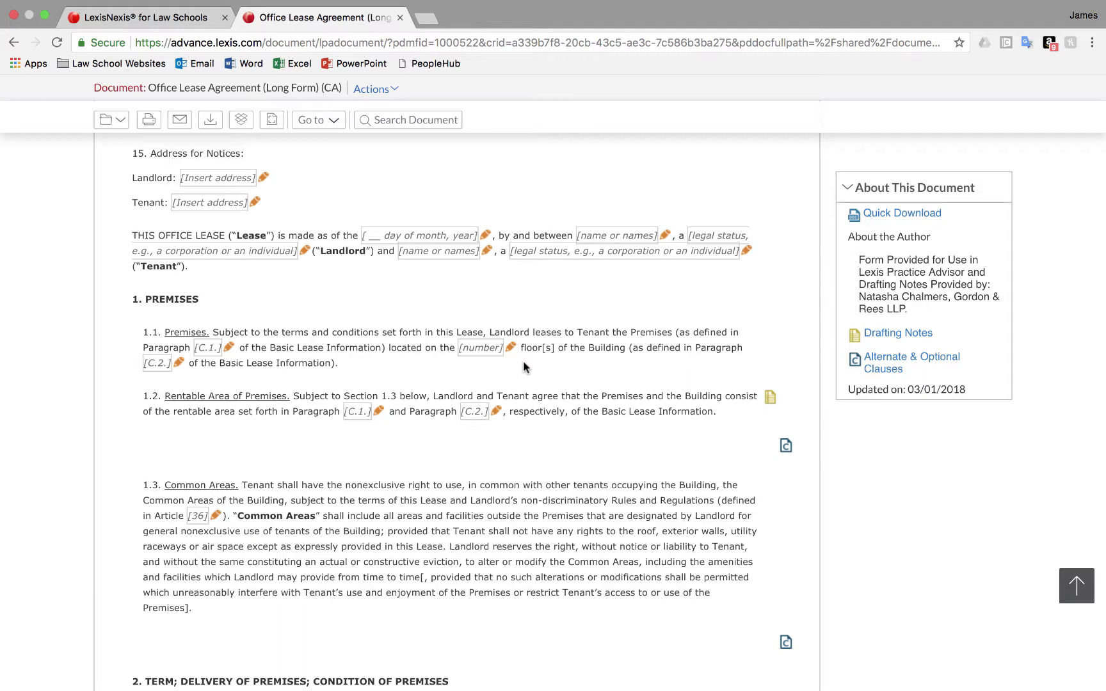
{"action": "scroll", "coordinate": [523, 360], "scroll_direction": "up", "scroll_amount": 10}
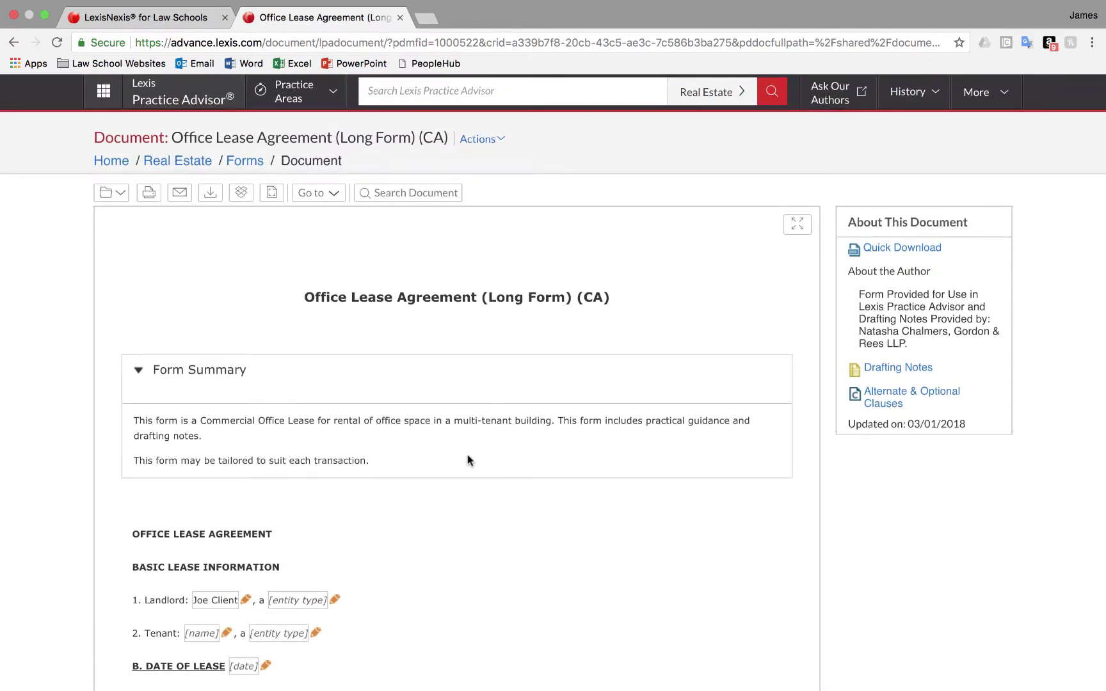
{"action": "scroll", "coordinate": [467, 455], "scroll_direction": "down", "scroll_amount": 3}
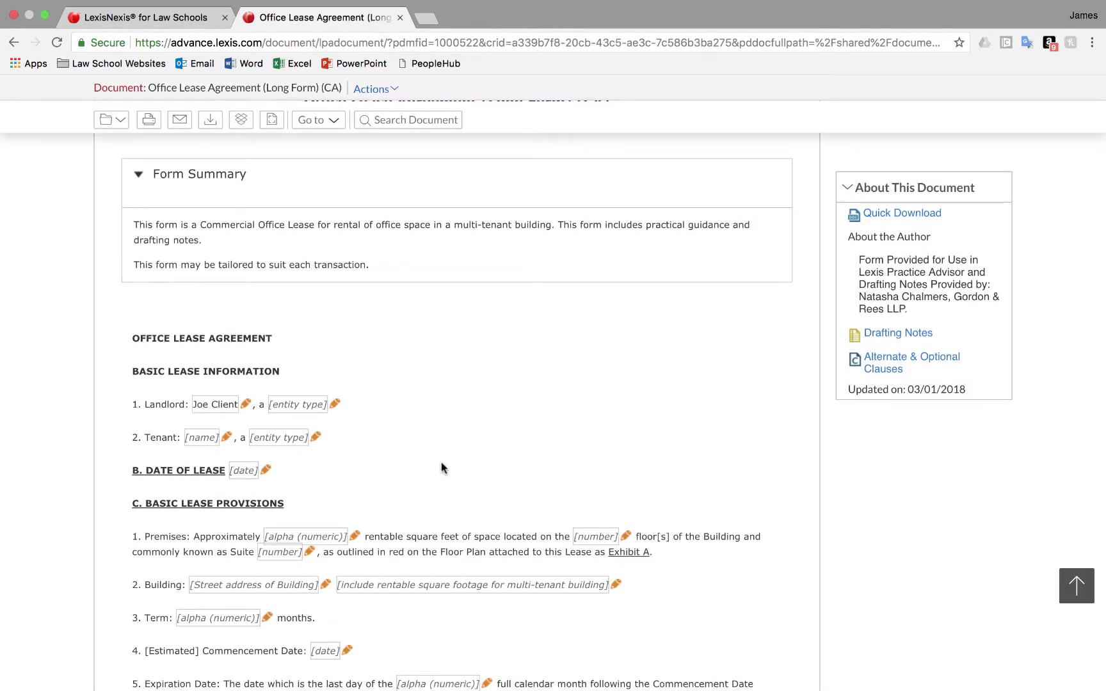
{"action": "scroll", "coordinate": [434, 429], "scroll_direction": "up", "scroll_amount": 3}
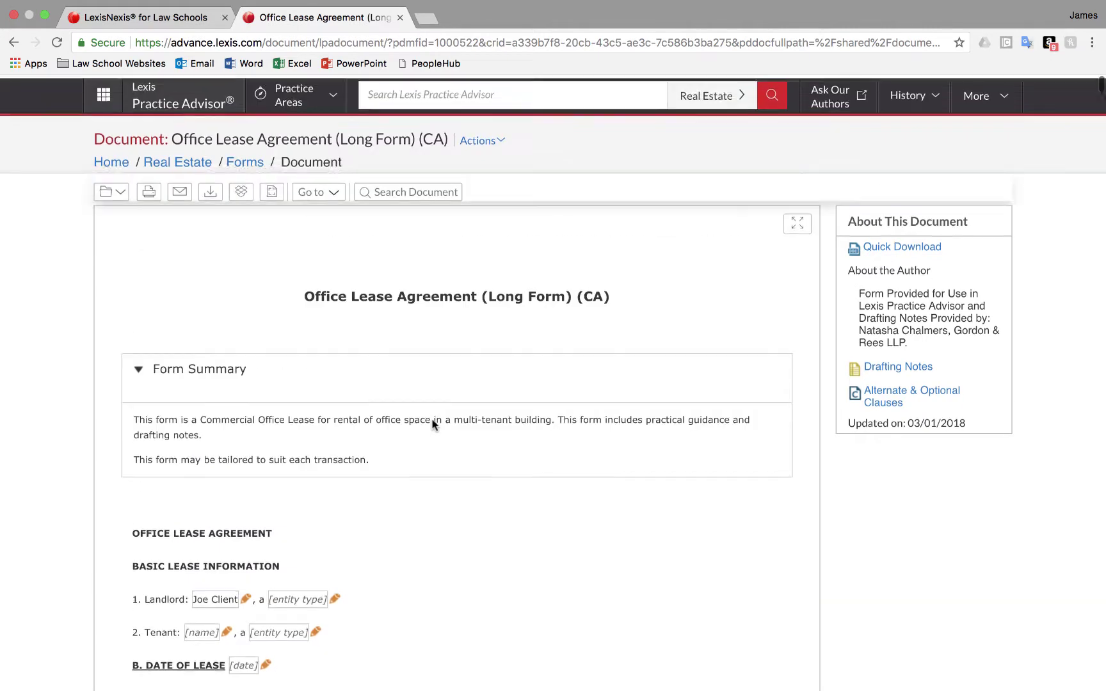
{"action": "left_click", "coordinate": [15, 42]}
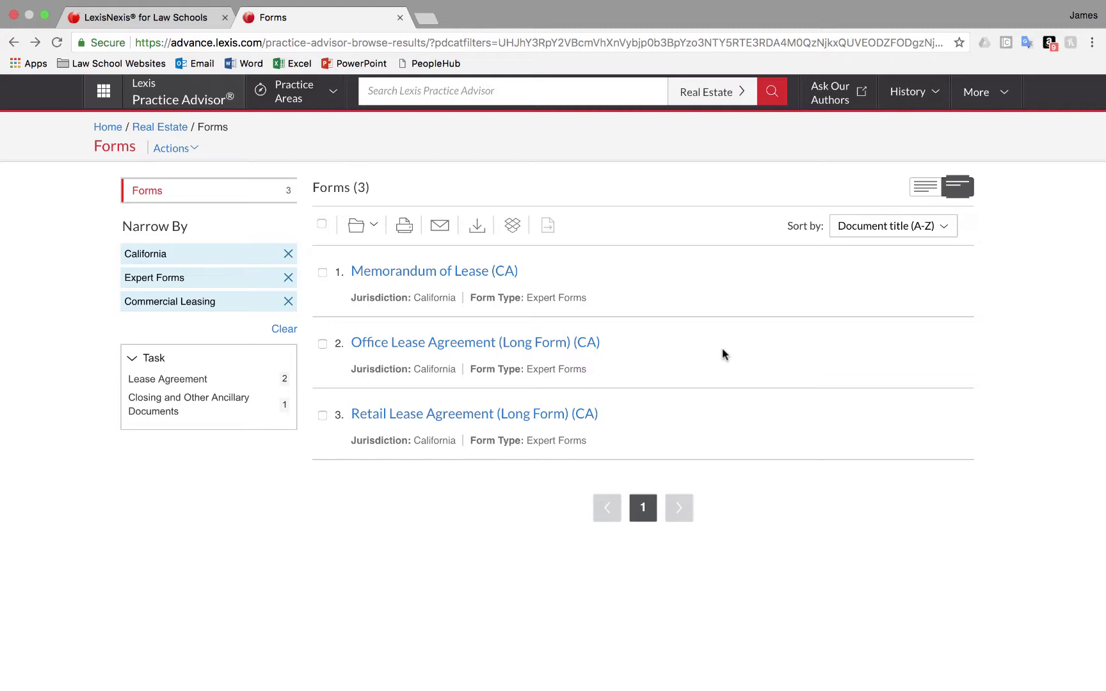
{"action": "left_click", "coordinate": [159, 129]}
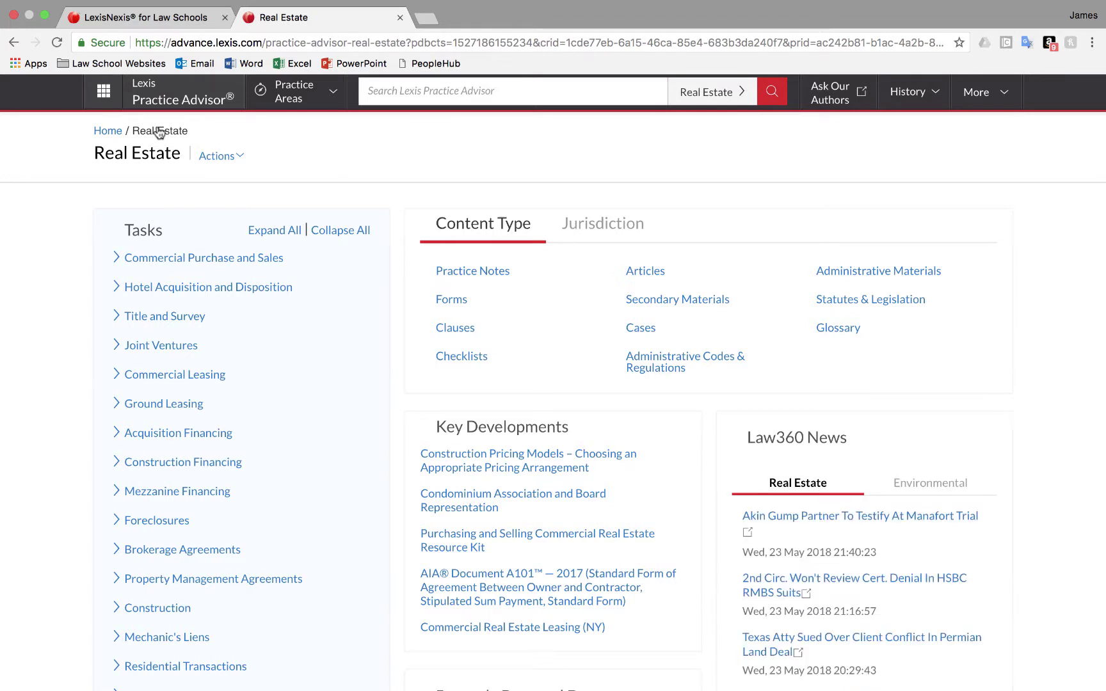
Switch to the LexisNexis for Law Schools site and open the Lexis for Microsoft Office article from its resources
{"action": "left_click", "coordinate": [191, 20]}
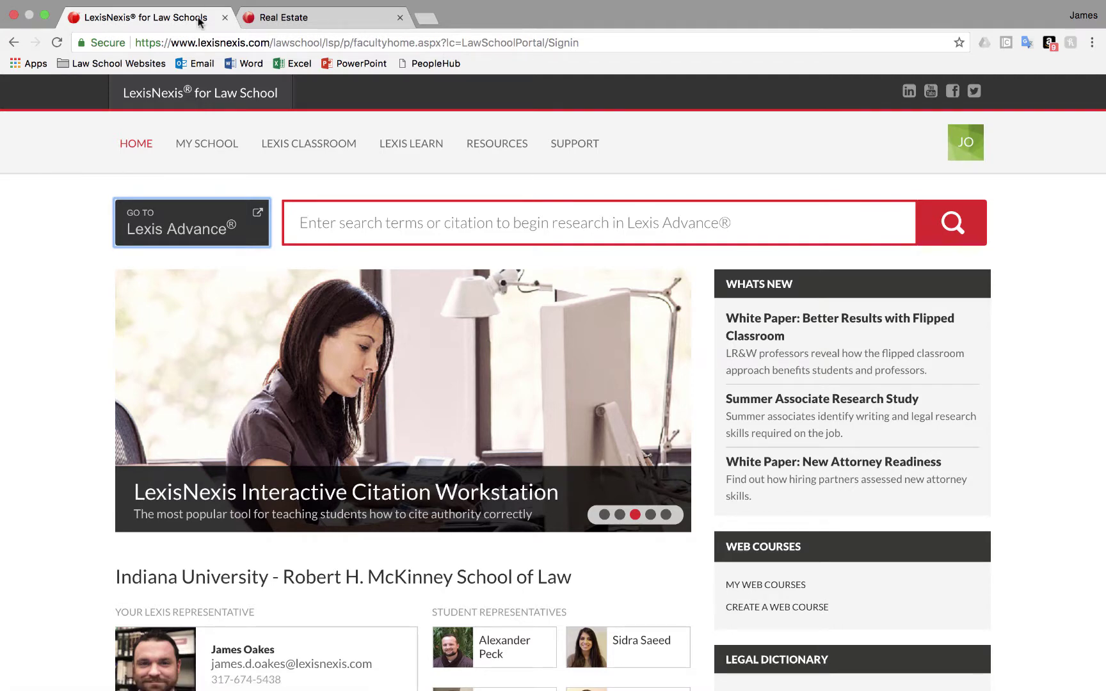
{"action": "left_click", "coordinate": [500, 144]}
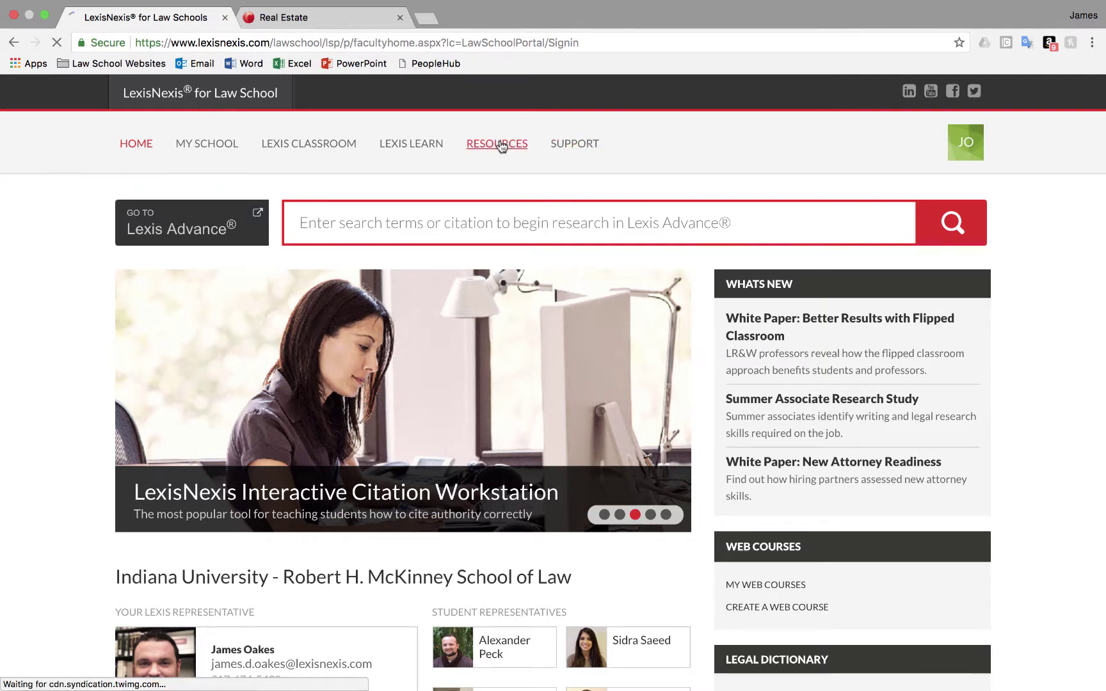
{"action": "scroll", "coordinate": [503, 362], "scroll_direction": "down", "scroll_amount": 10}
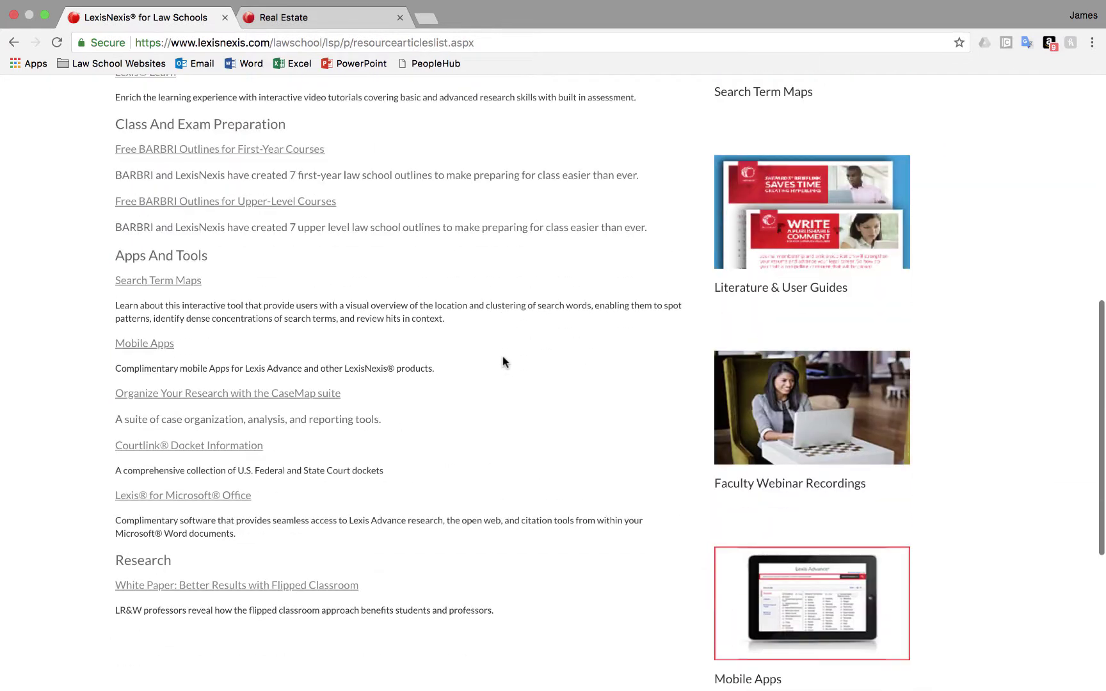
{"action": "left_click", "coordinate": [218, 505]}
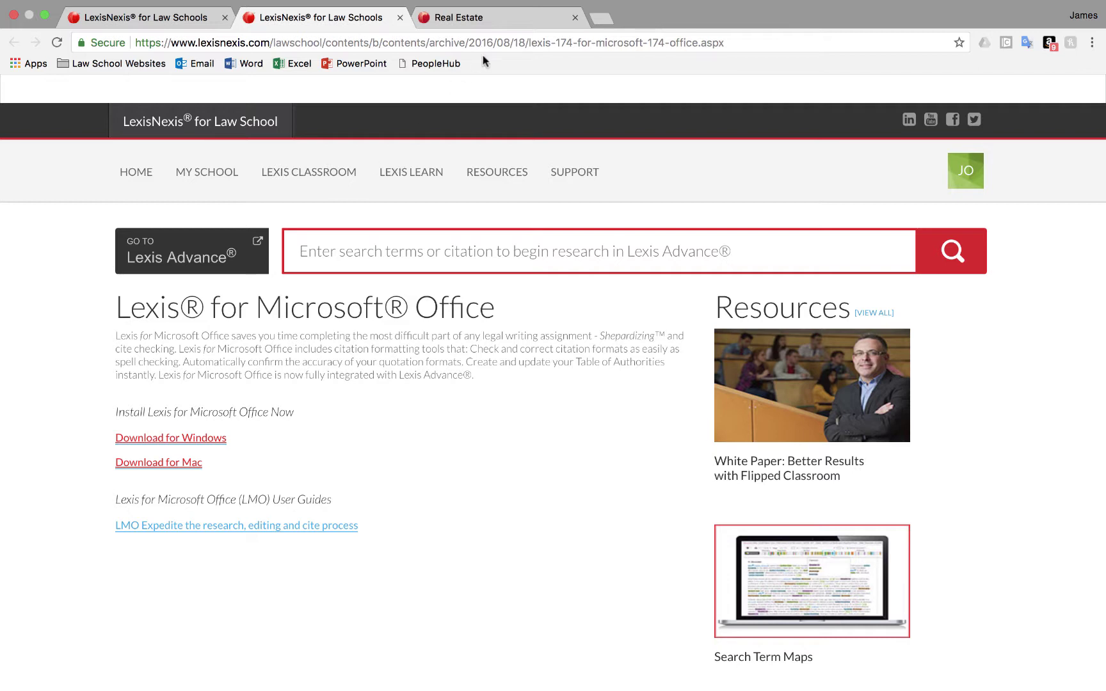
Open LexisNexis Get & Print from the Real Estate page and enter the citations 123 us 1; 545 us 469; 18 usc 2512
{"action": "left_click", "coordinate": [481, 19]}
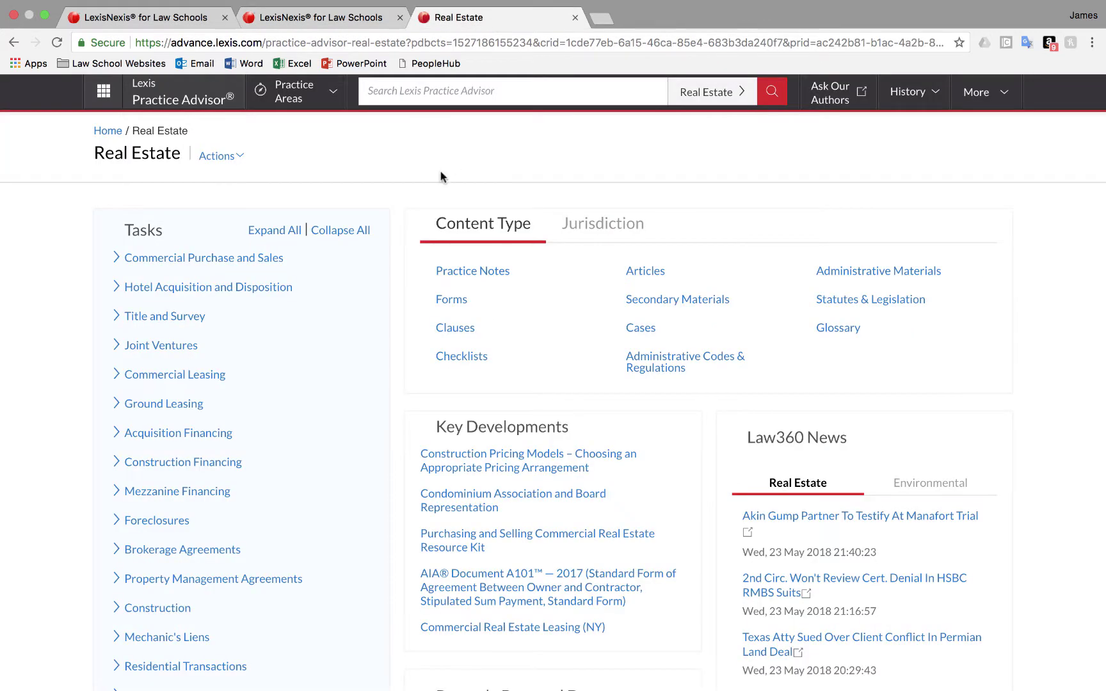
{"action": "left_click", "coordinate": [103, 90]}
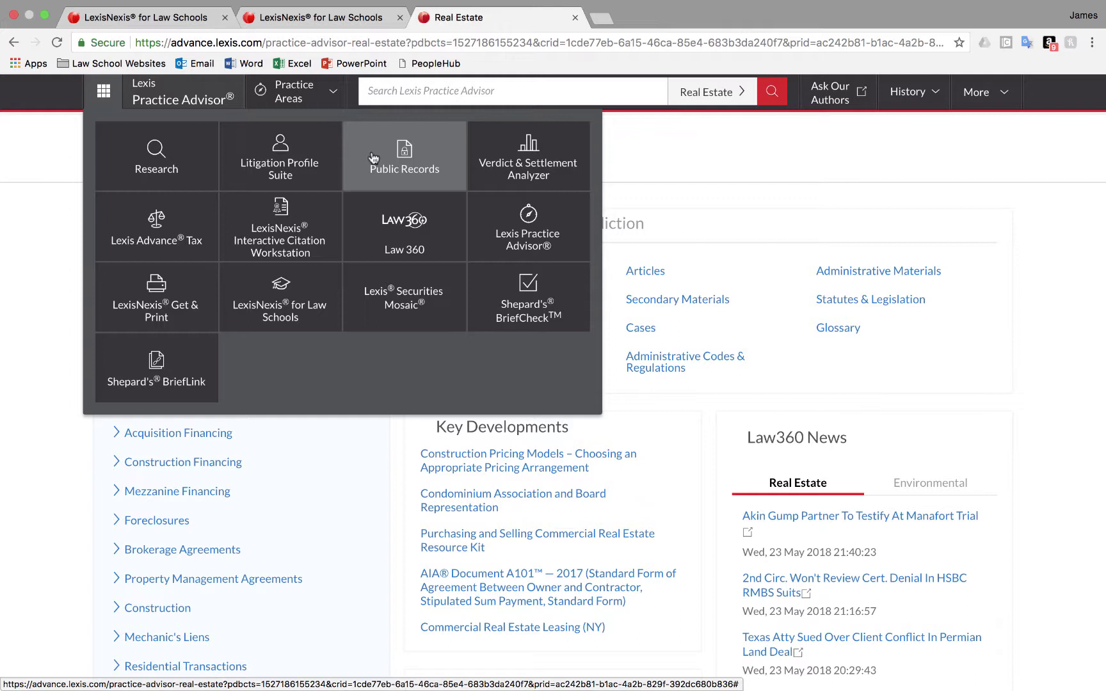
{"action": "left_click", "coordinate": [151, 306]}
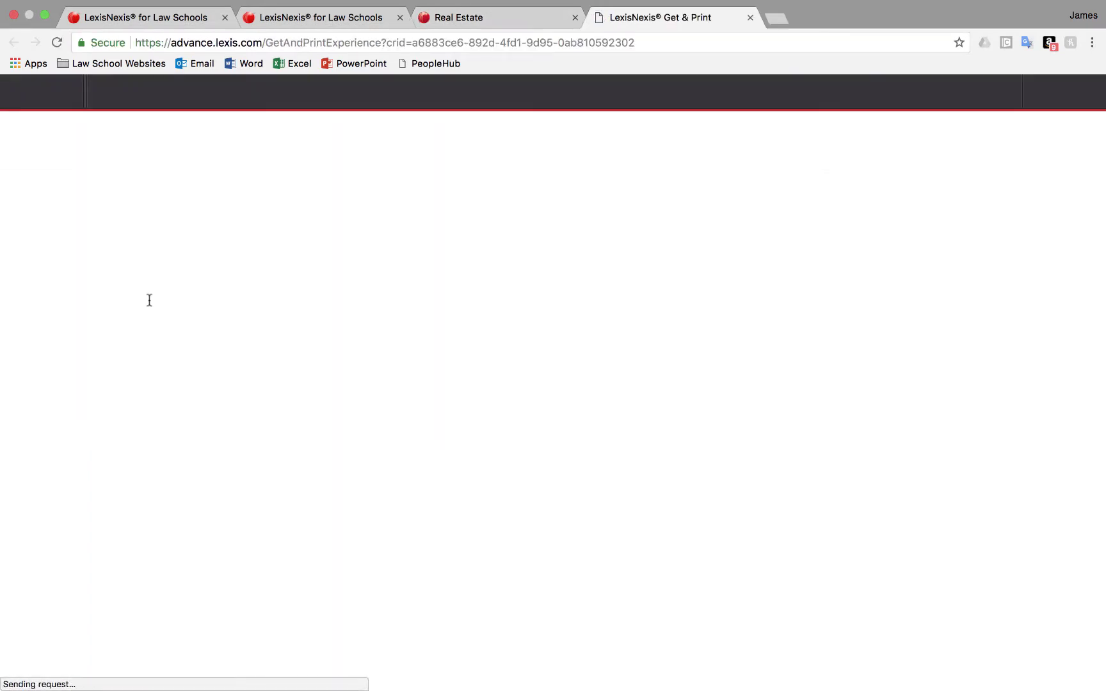
{"action": "left_click", "coordinate": [304, 295]}
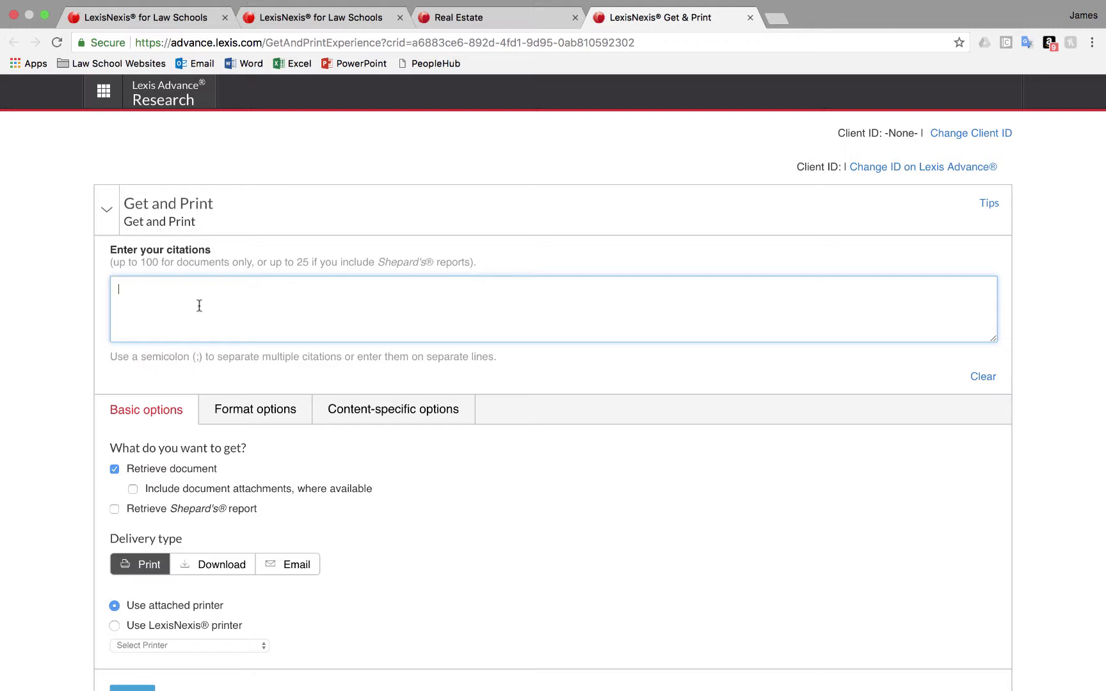
{"action": "type", "text": "123 us 1; 545 us 469; 18 usc 2512"}
Set the print delivery to use a LexisNexis printer and look through the available printers without choosing one
{"action": "scroll", "coordinate": [151, 393], "scroll_direction": "down", "scroll_amount": 3}
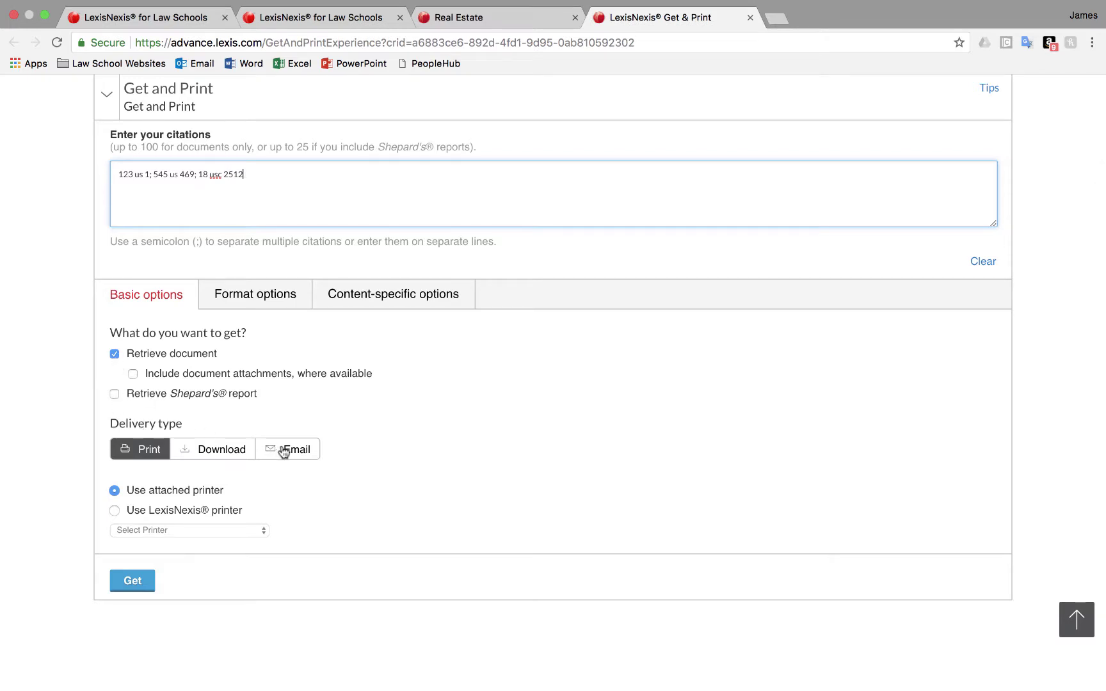
{"action": "left_click", "coordinate": [177, 514]}
{"action": "left_click", "coordinate": [115, 510]}
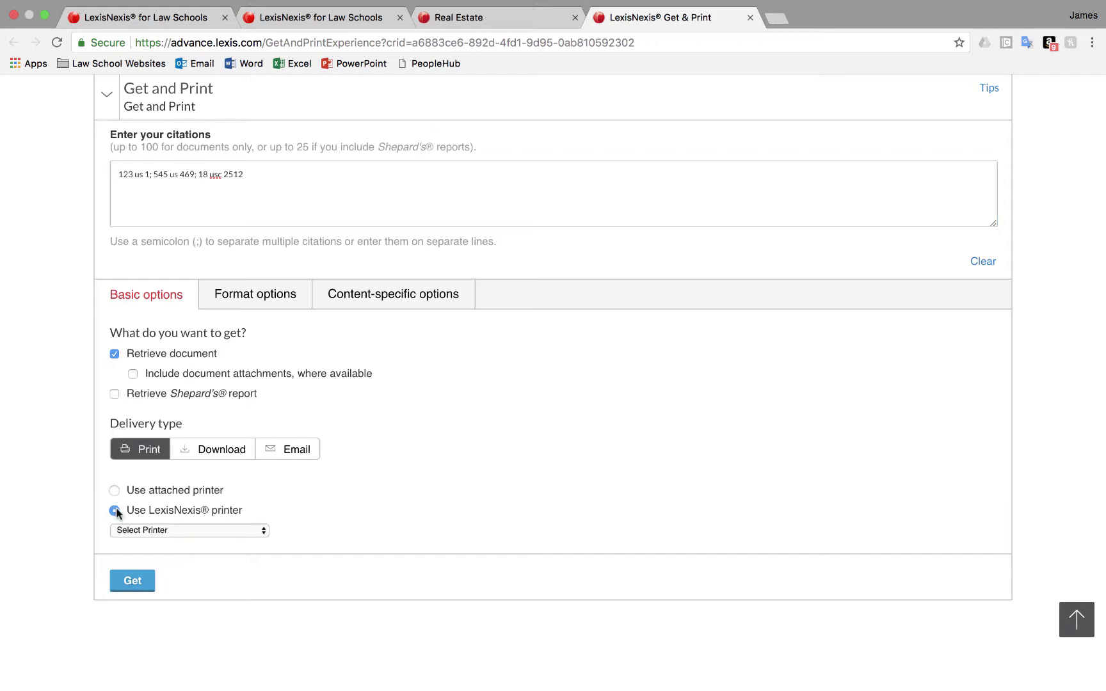
{"action": "left_click", "coordinate": [142, 530]}
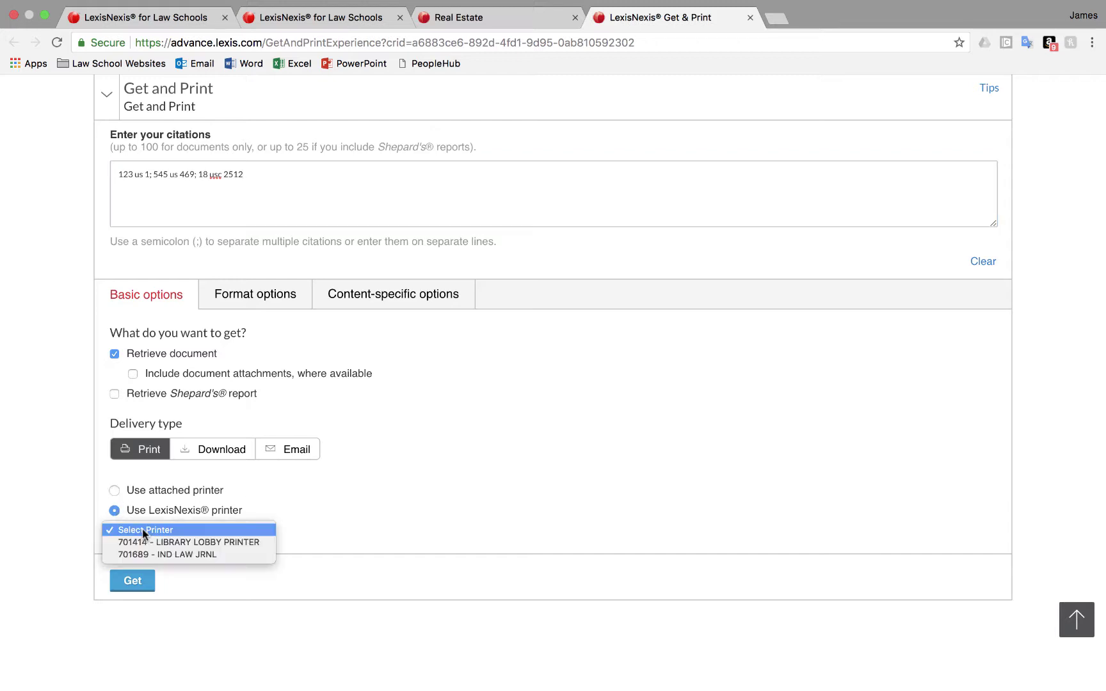
{"action": "left_click", "coordinate": [350, 520]}
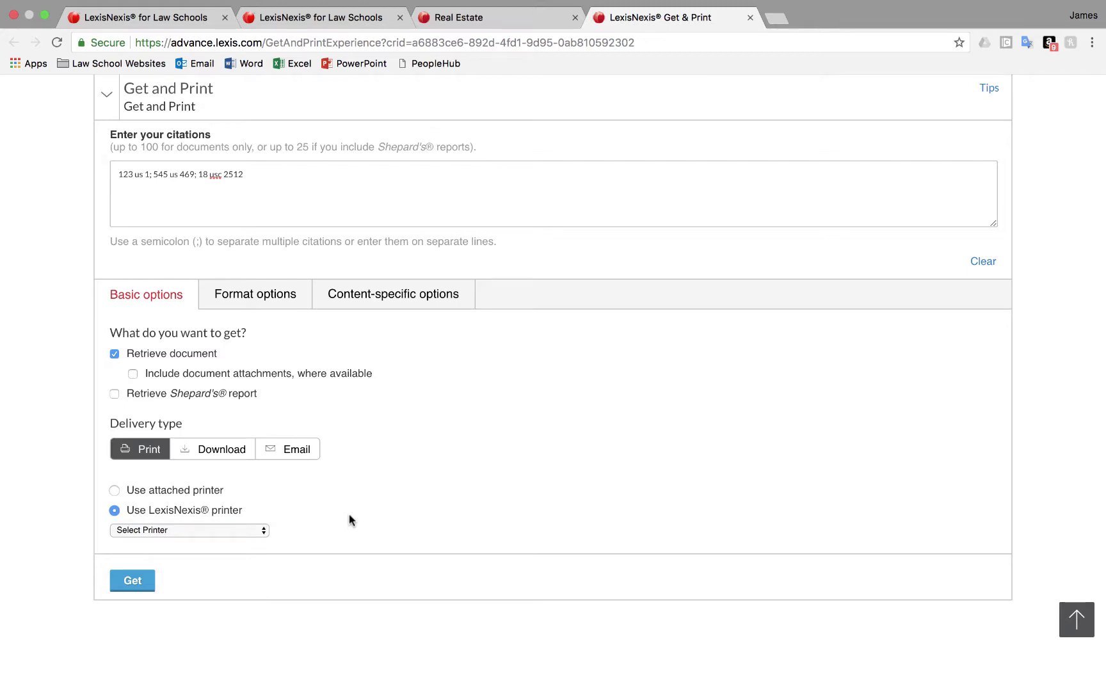
{"action": "scroll", "coordinate": [350, 520], "scroll_direction": "up", "scroll_amount": 3}
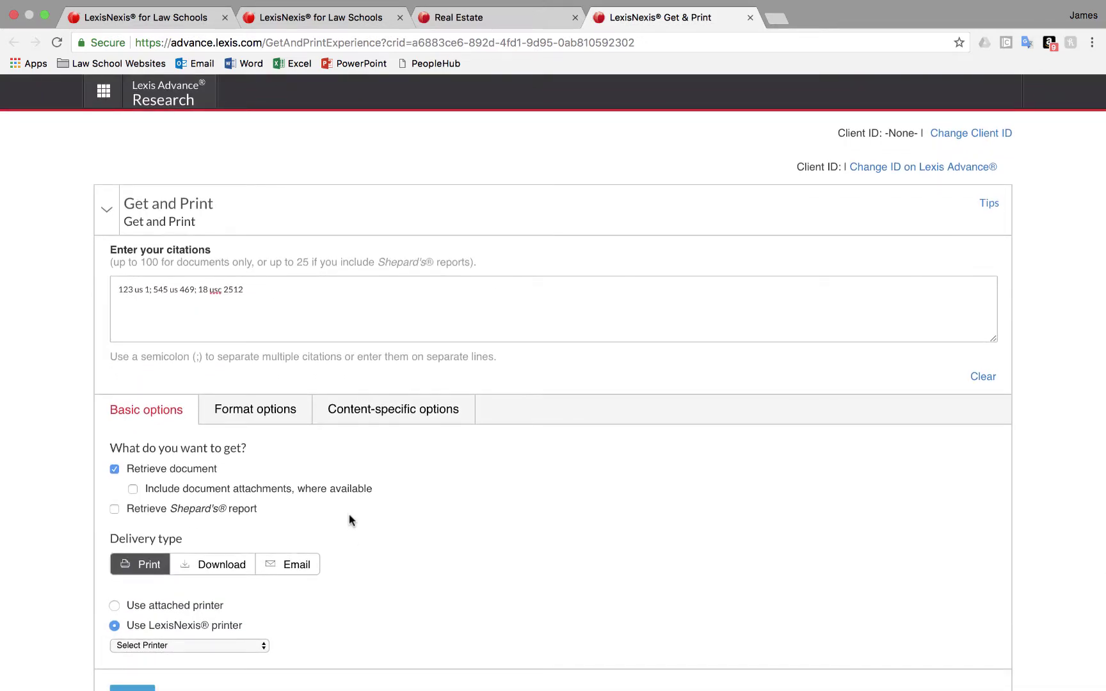
{"action": "scroll", "coordinate": [350, 520], "scroll_direction": "down", "scroll_amount": 3}
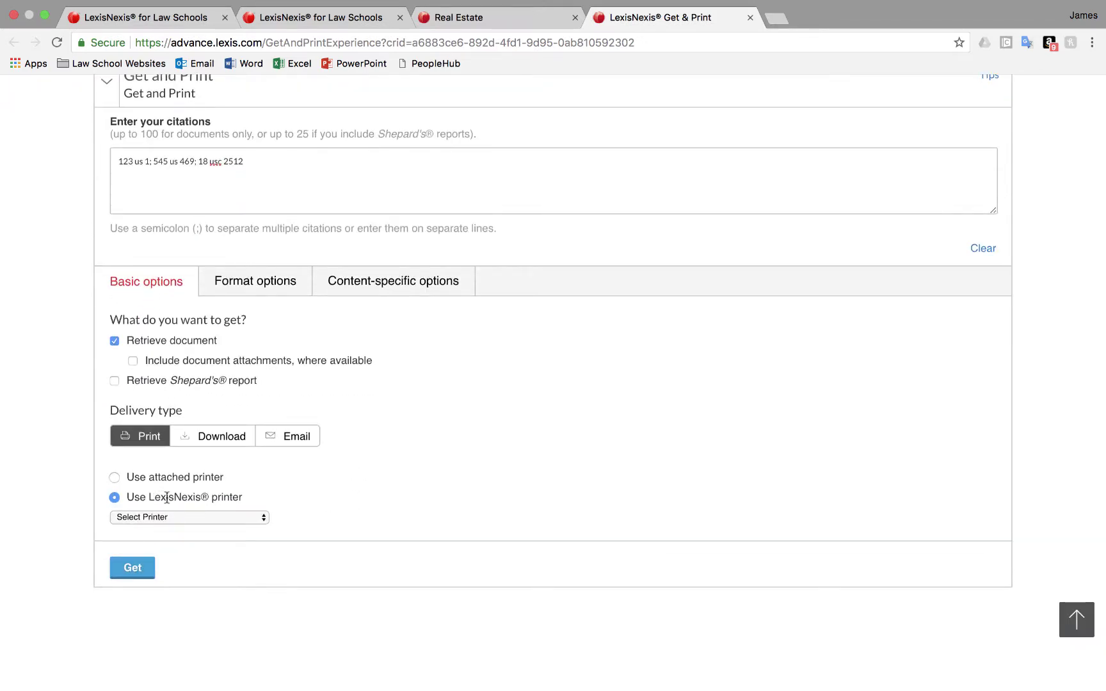
{"action": "scroll", "coordinate": [417, 502], "scroll_direction": "up", "scroll_amount": 3}
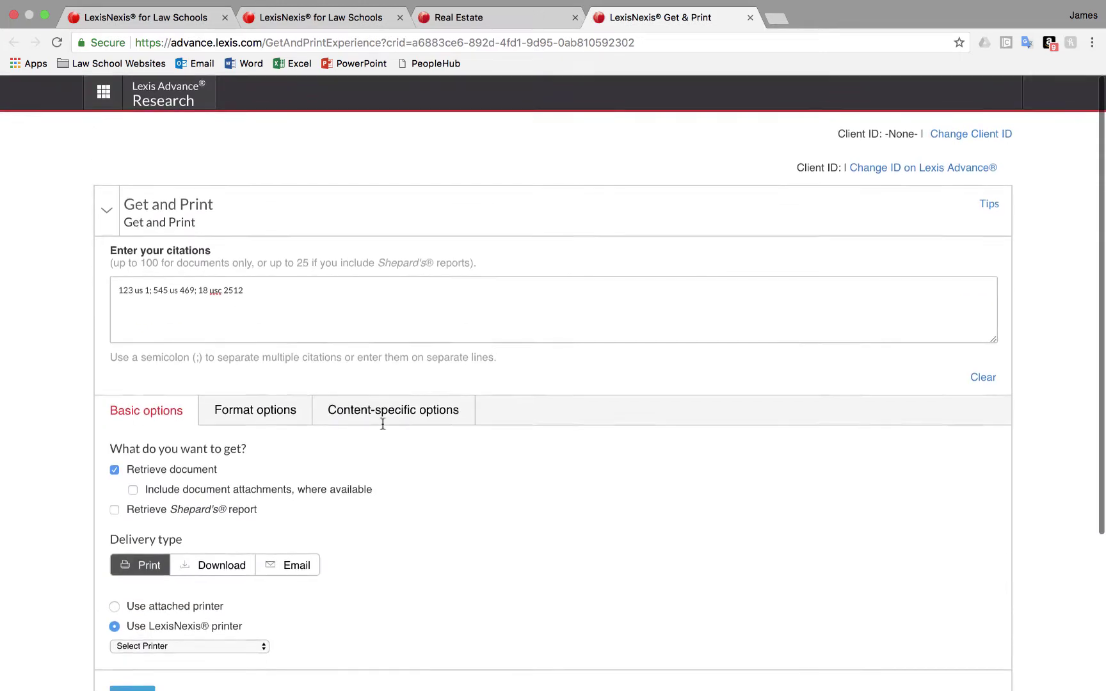
Leave LexisNexis Get & Print and return to the Lexis Advance Research home page
{"action": "left_click", "coordinate": [103, 94]}
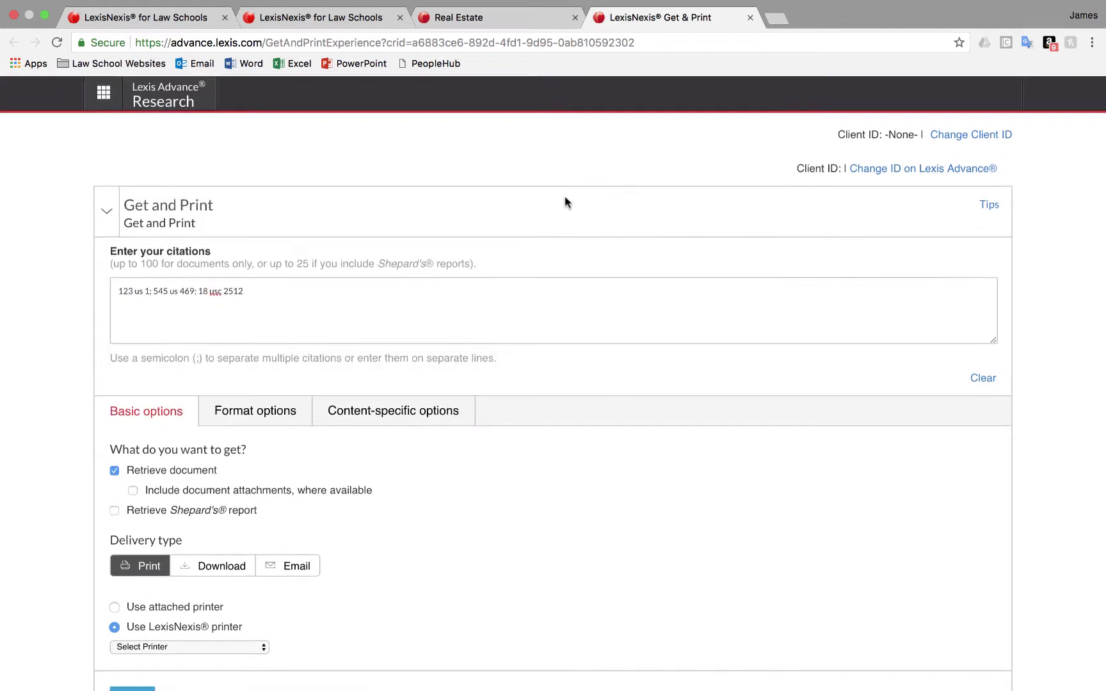
{"action": "left_click", "coordinate": [105, 95]}
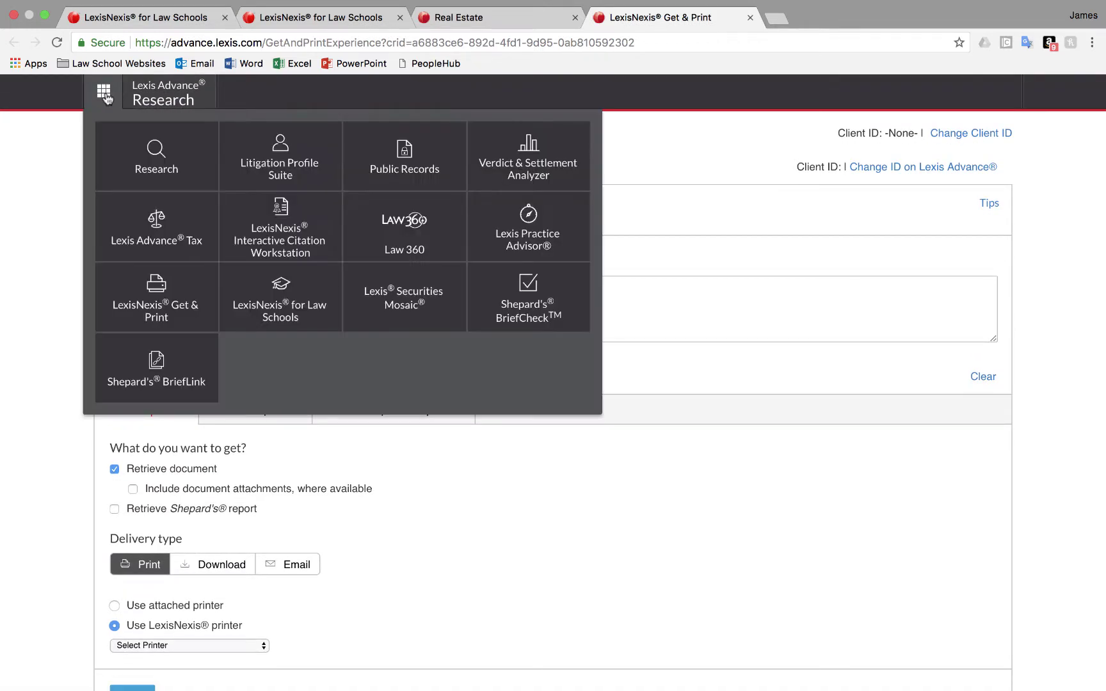
{"action": "left_click", "coordinate": [157, 158]}
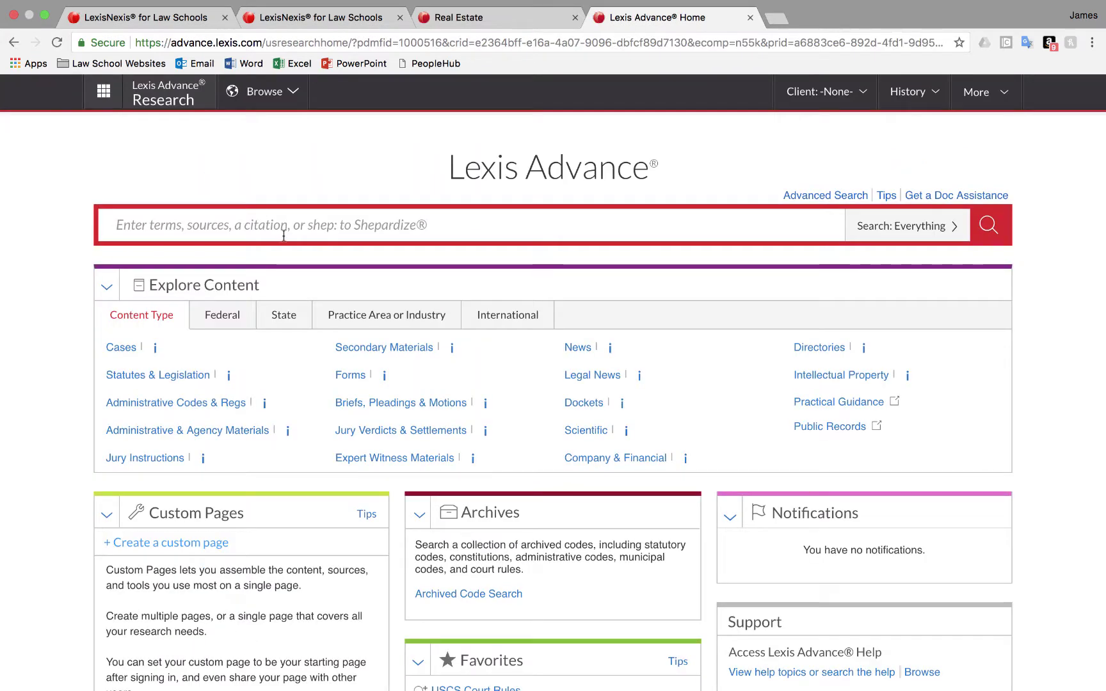
Search everything for the citations 123 us 1, 545 us 469 and look over the retrieved cases
{"action": "left_click", "coordinate": [284, 236]}
{"action": "type", "text": "123 us"}
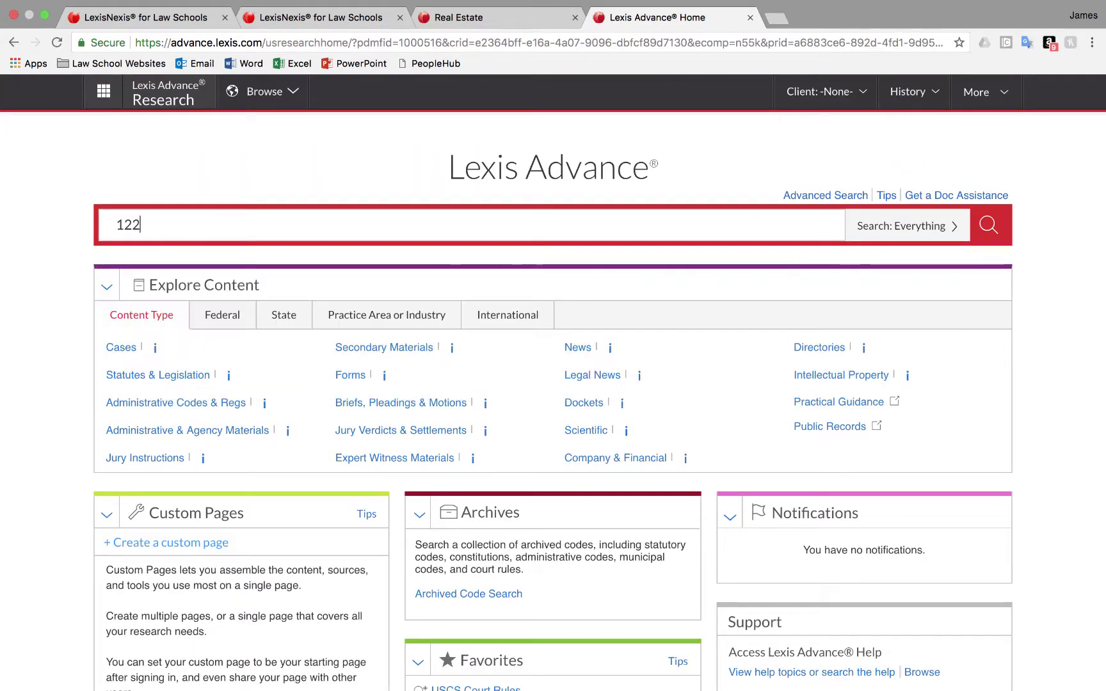
{"action": "type", "text": " 1,"}
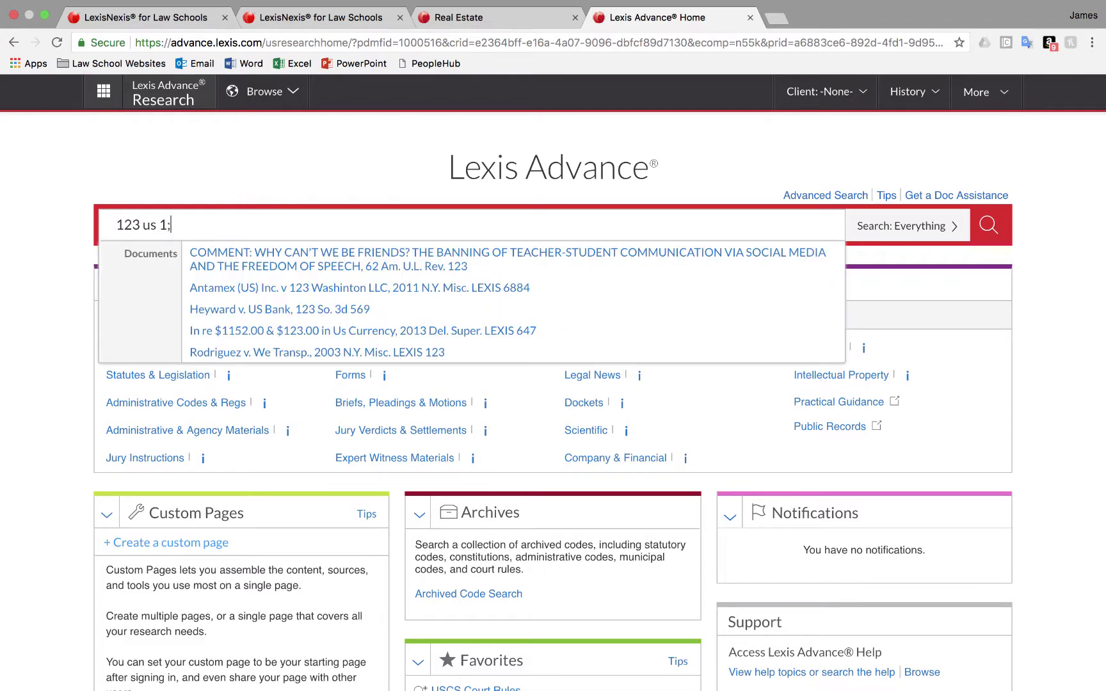
{"action": "type", "text": " 545 us 469"}
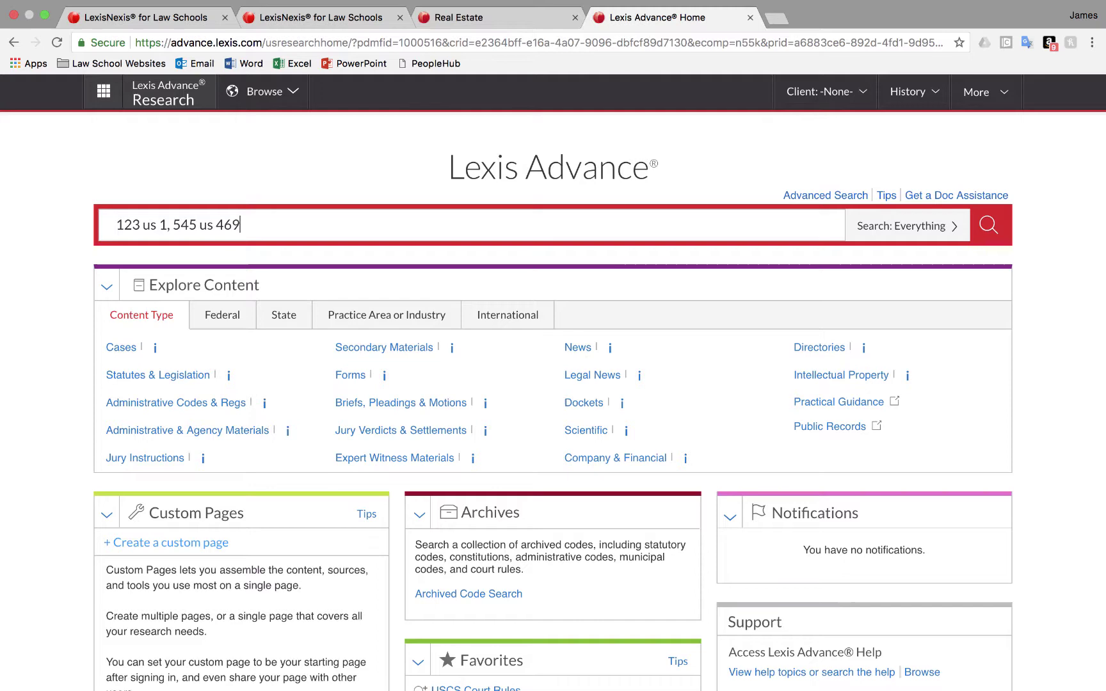
{"action": "key", "text": "Return"}
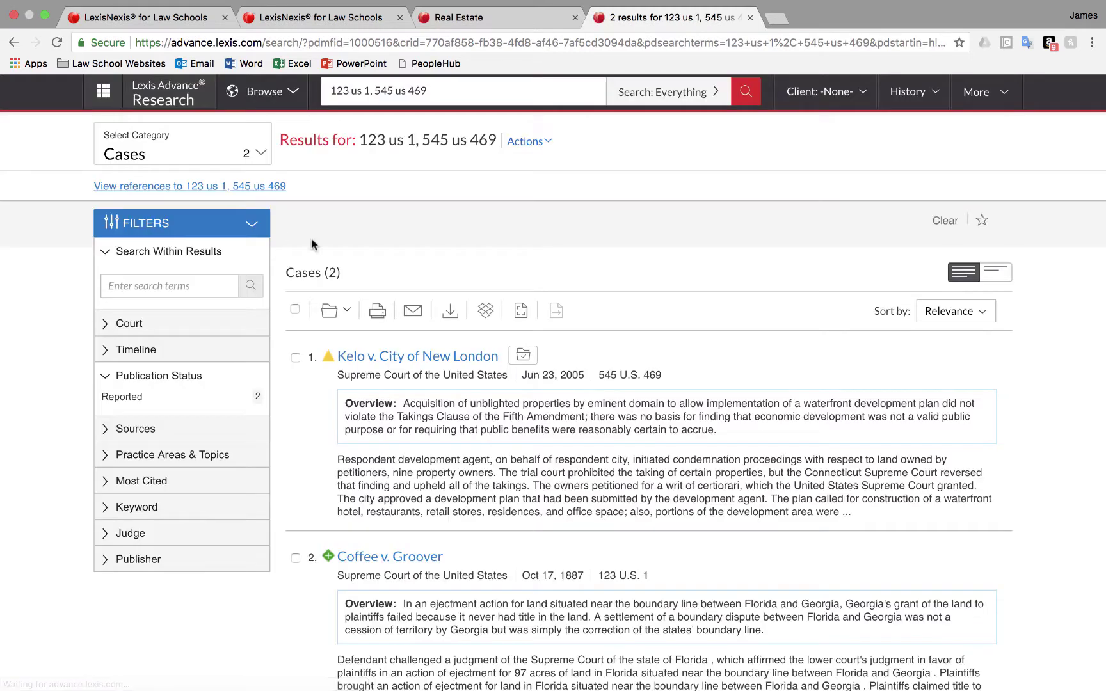
{"action": "scroll", "coordinate": [584, 413], "scroll_direction": "down", "scroll_amount": 3}
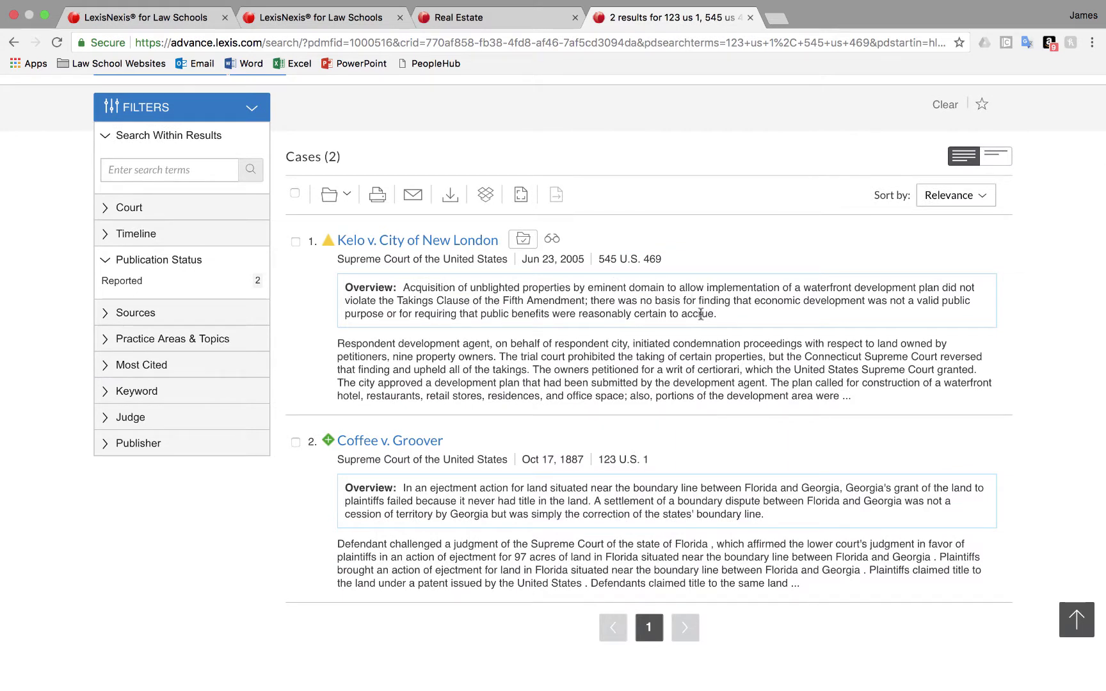
{"action": "scroll", "coordinate": [700, 314], "scroll_direction": "up", "scroll_amount": 1}
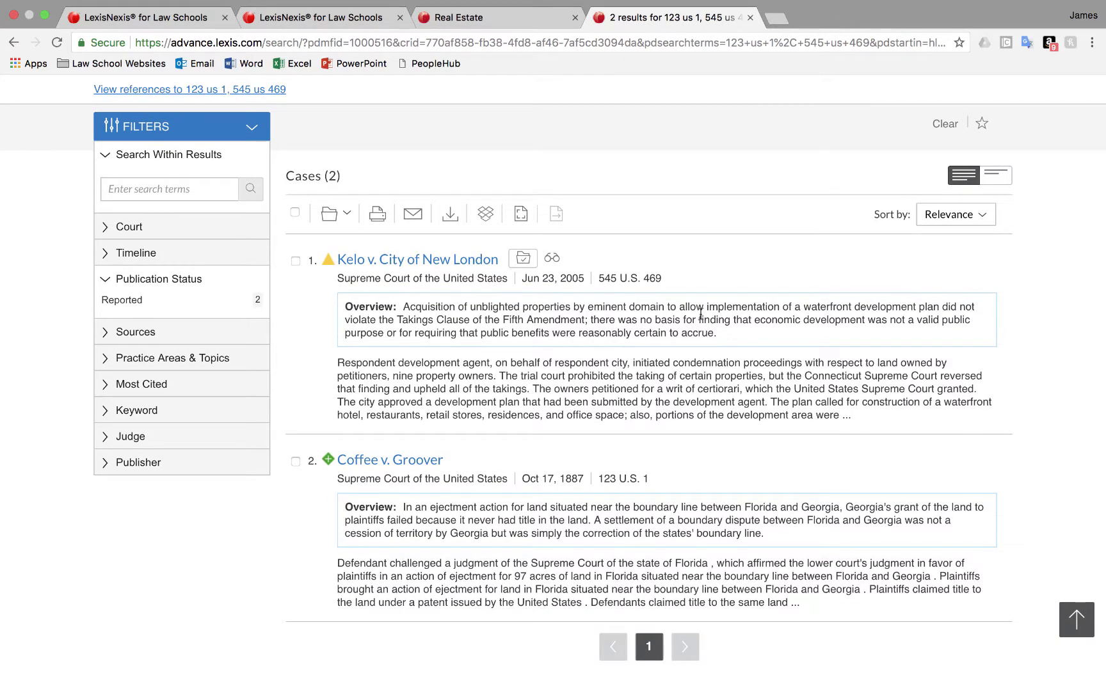
{"action": "scroll", "coordinate": [700, 313], "scroll_direction": "up", "scroll_amount": 3}
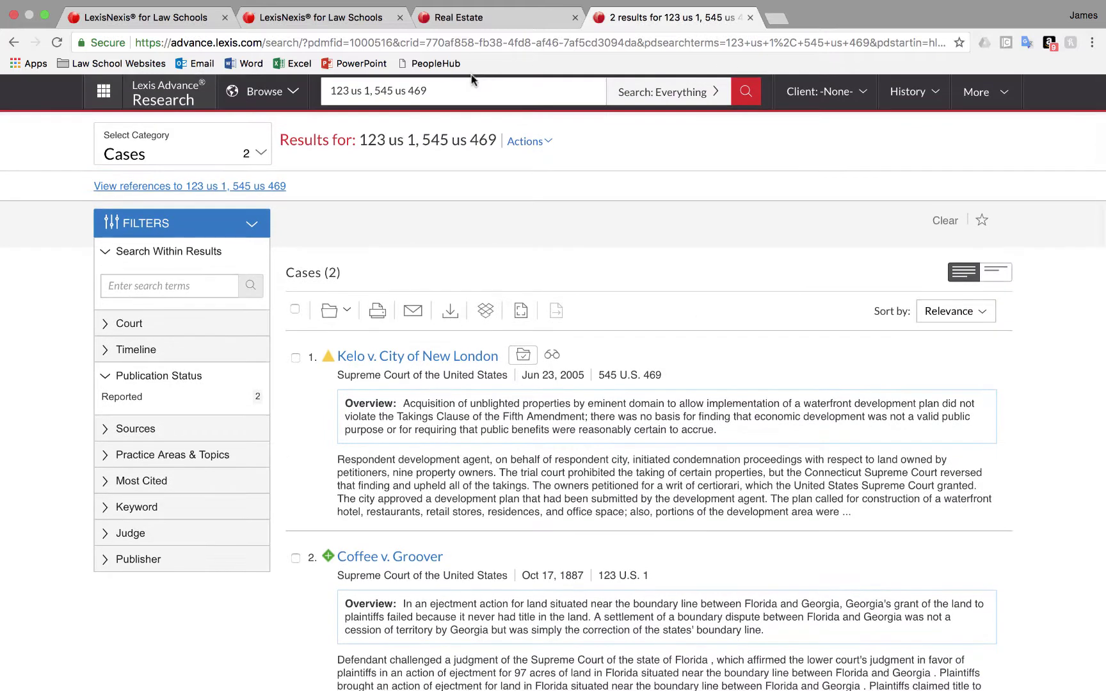
Add the citation 18 usc 2512 after a semicolon to the existing citation search and run it again
{"action": "left_click", "coordinate": [452, 90]}
{"action": "type", "text": "; 18"}
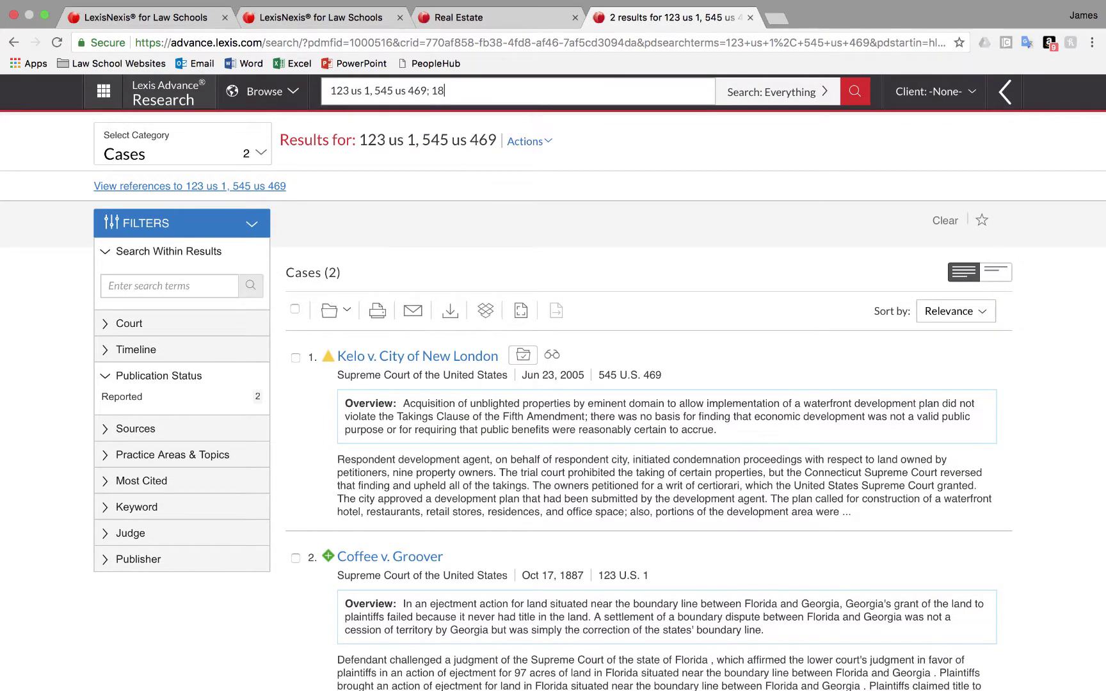
{"action": "type", "text": " usc 2512"}
{"action": "key", "text": "Return"}
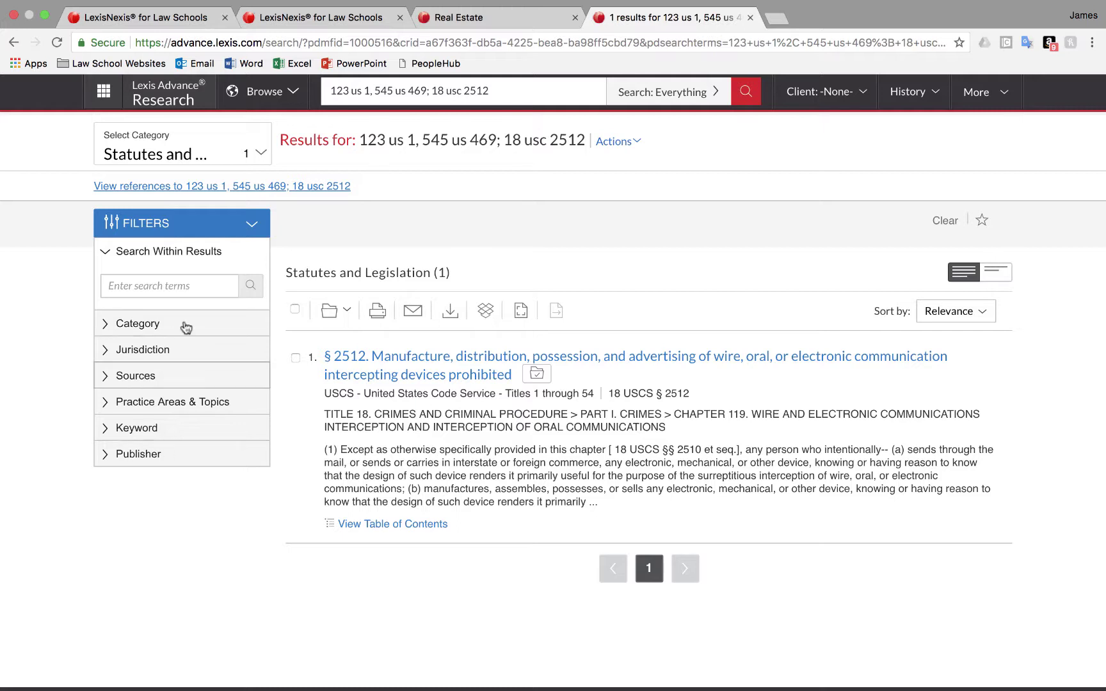
Switch the citation results from the Statutes and Legislation category to Cases
{"action": "left_click", "coordinate": [261, 153]}
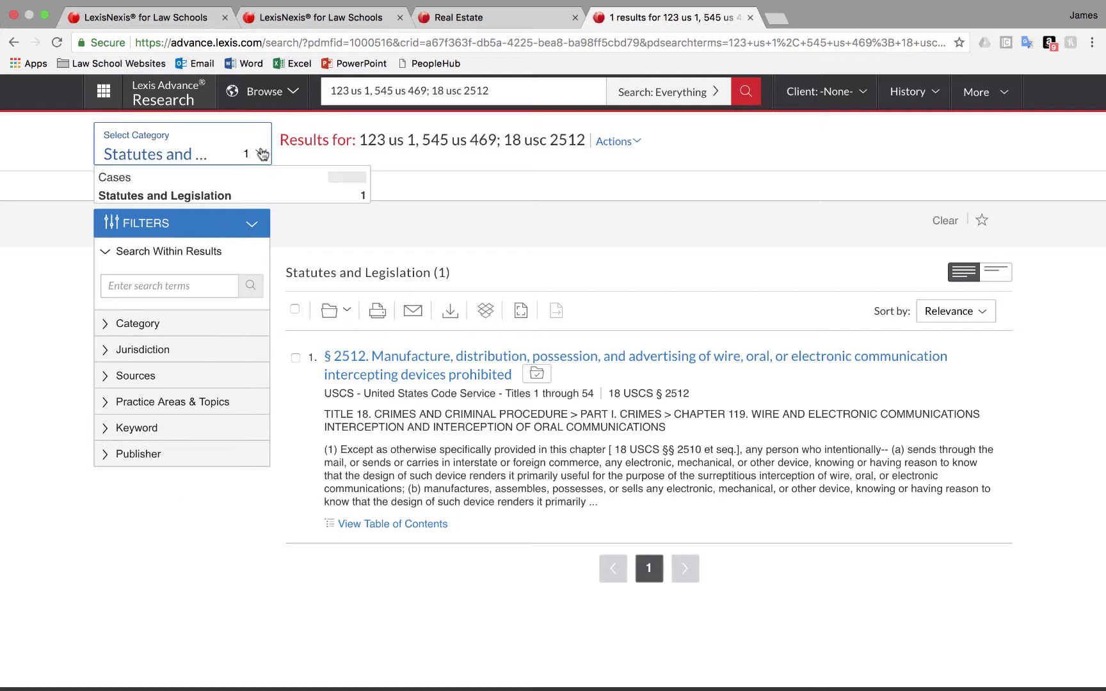
{"action": "left_click", "coordinate": [263, 194]}
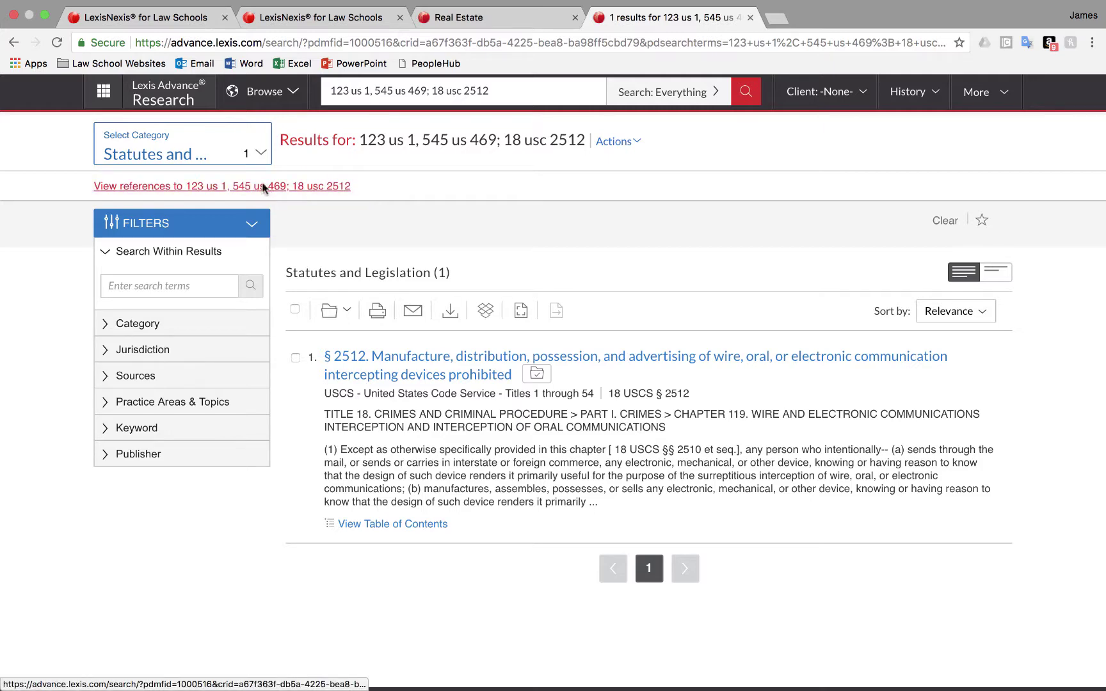
{"action": "left_click", "coordinate": [251, 153]}
{"action": "left_click", "coordinate": [251, 180]}
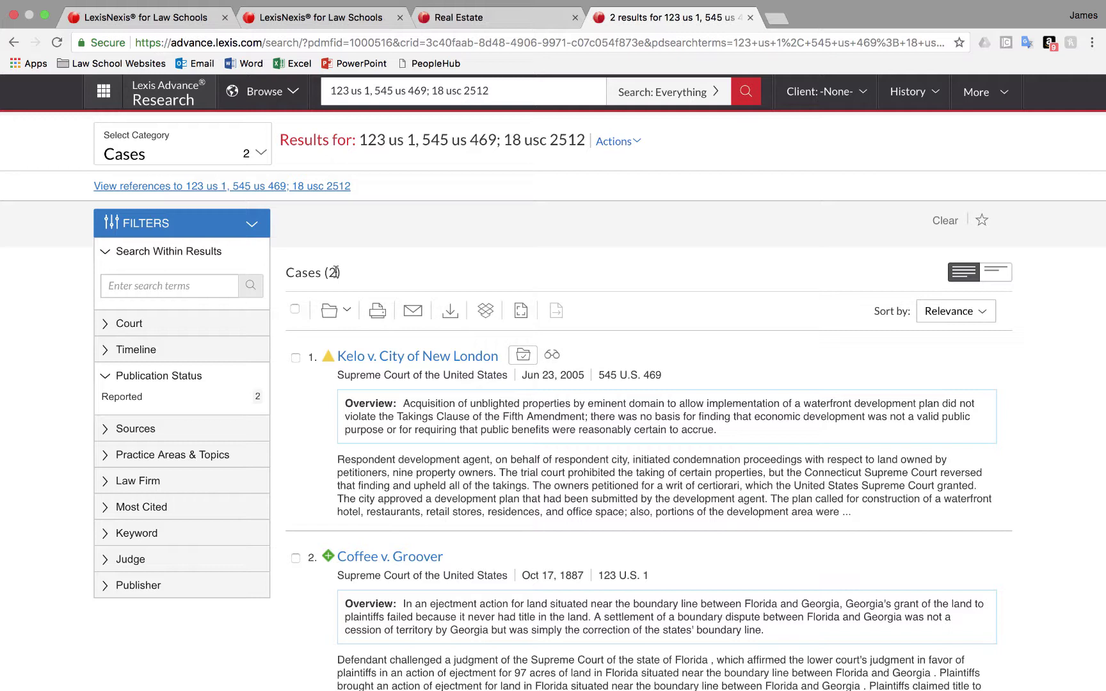
Replace the citations with the search terms eminent domain and run the search
{"action": "left_click", "coordinate": [509, 95]}
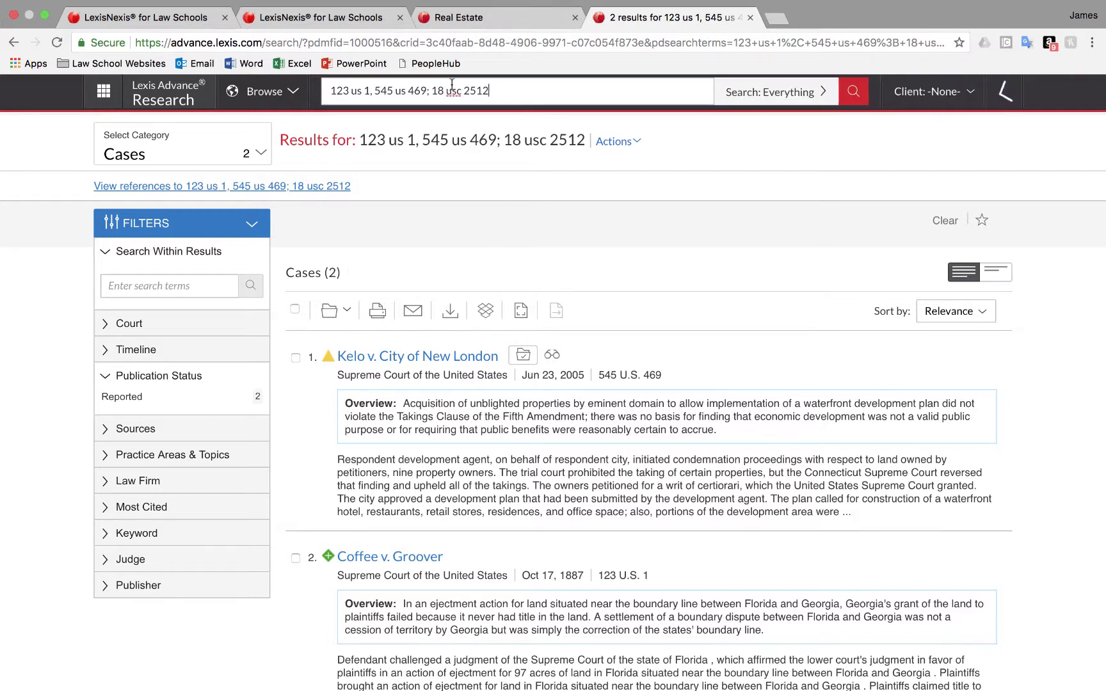
{"action": "type", "text": "eminent "}
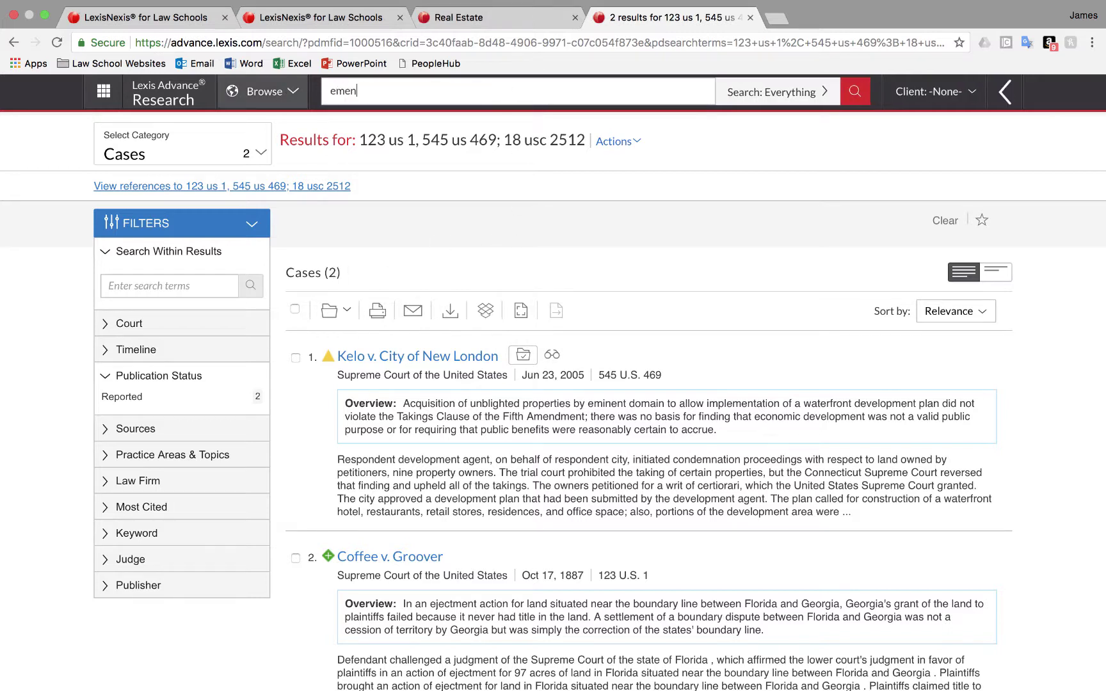
{"action": "type", "text": "domain"}
{"action": "key", "text": "Return"}
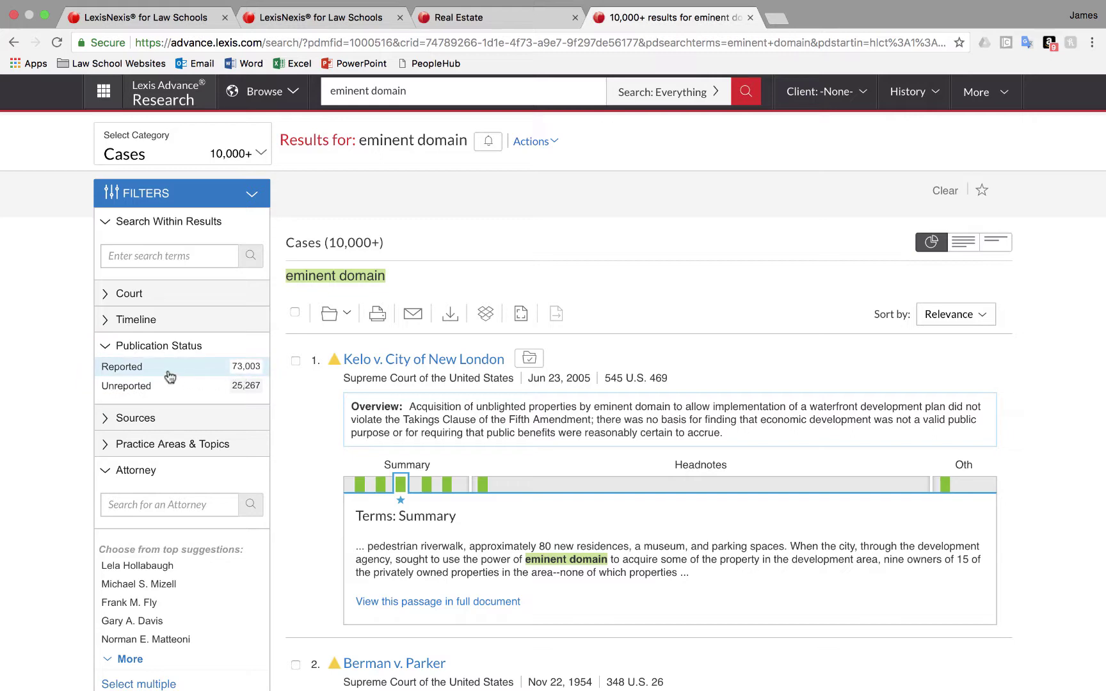
Look through the available filters and content categories for the eminent domain results without changing the category
{"action": "scroll", "coordinate": [54, 412], "scroll_direction": "down", "scroll_amount": 2}
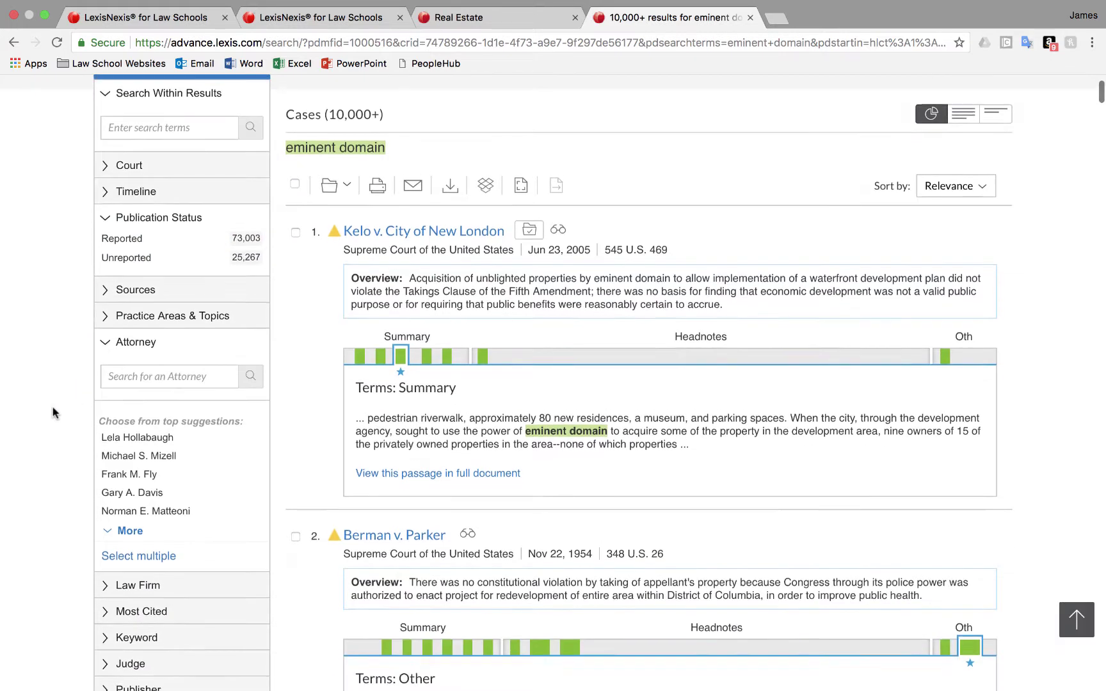
{"action": "scroll", "coordinate": [53, 413], "scroll_direction": "down", "scroll_amount": 4}
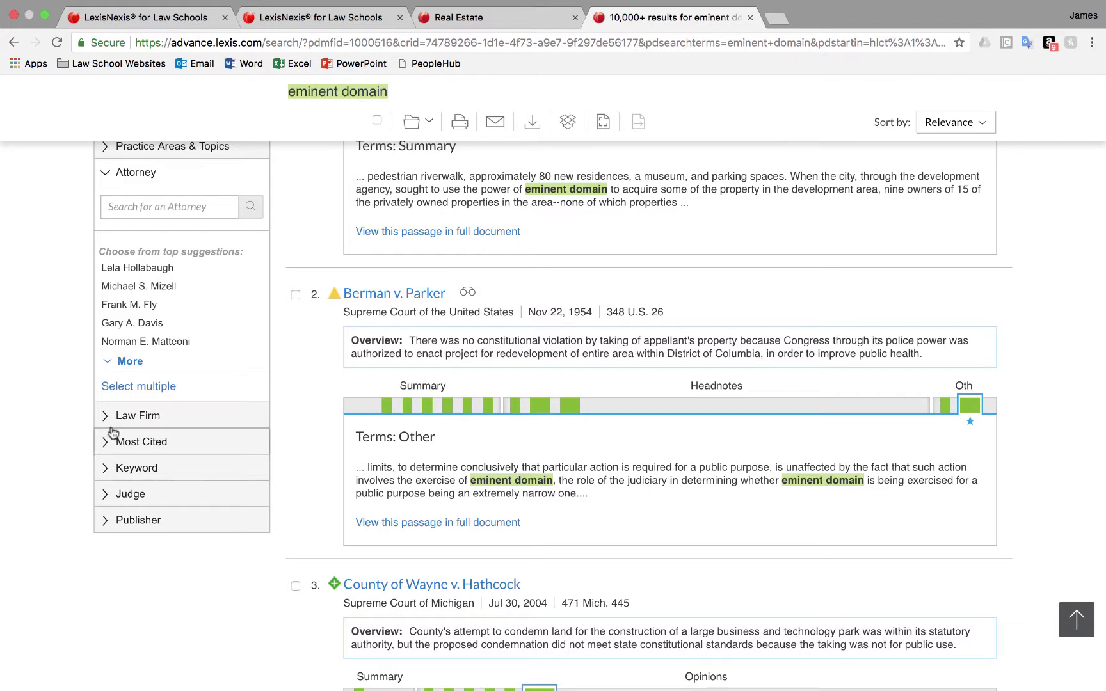
{"action": "scroll", "coordinate": [79, 409], "scroll_direction": "up", "scroll_amount": 6}
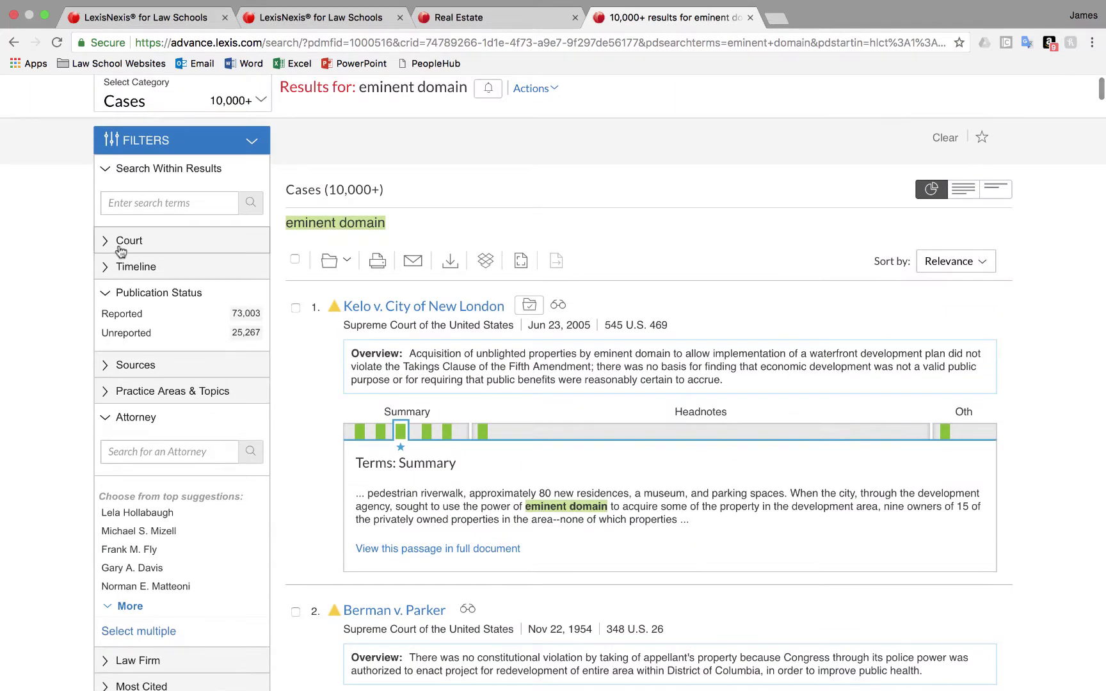
{"action": "scroll", "coordinate": [128, 268], "scroll_direction": "up", "scroll_amount": 1}
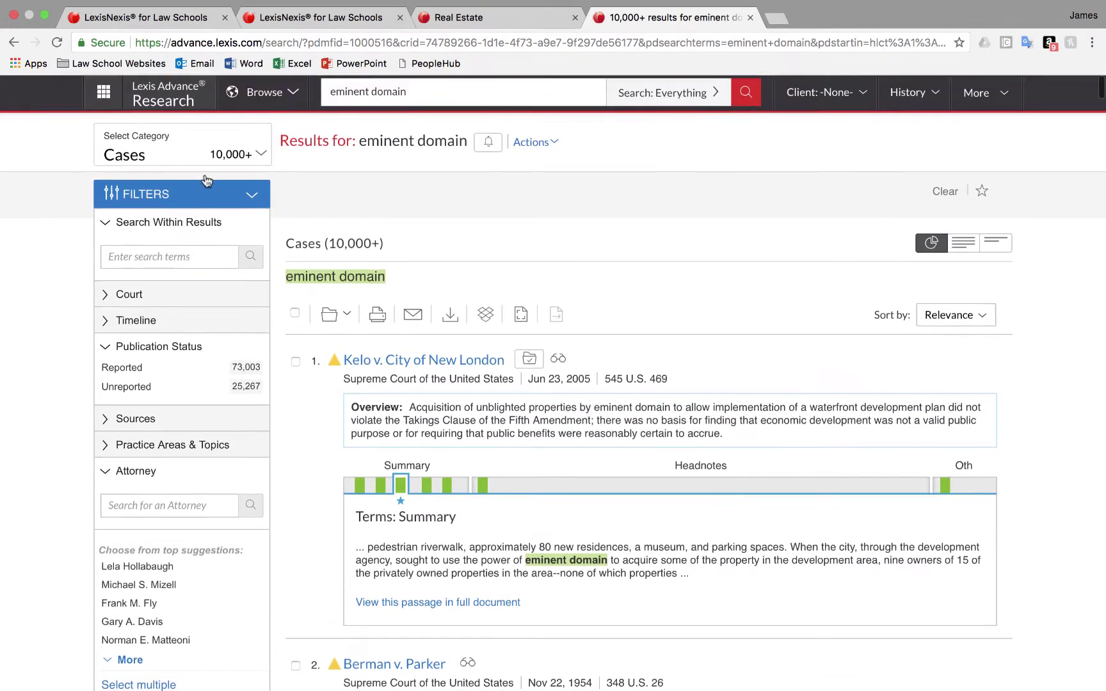
{"action": "left_click", "coordinate": [258, 157]}
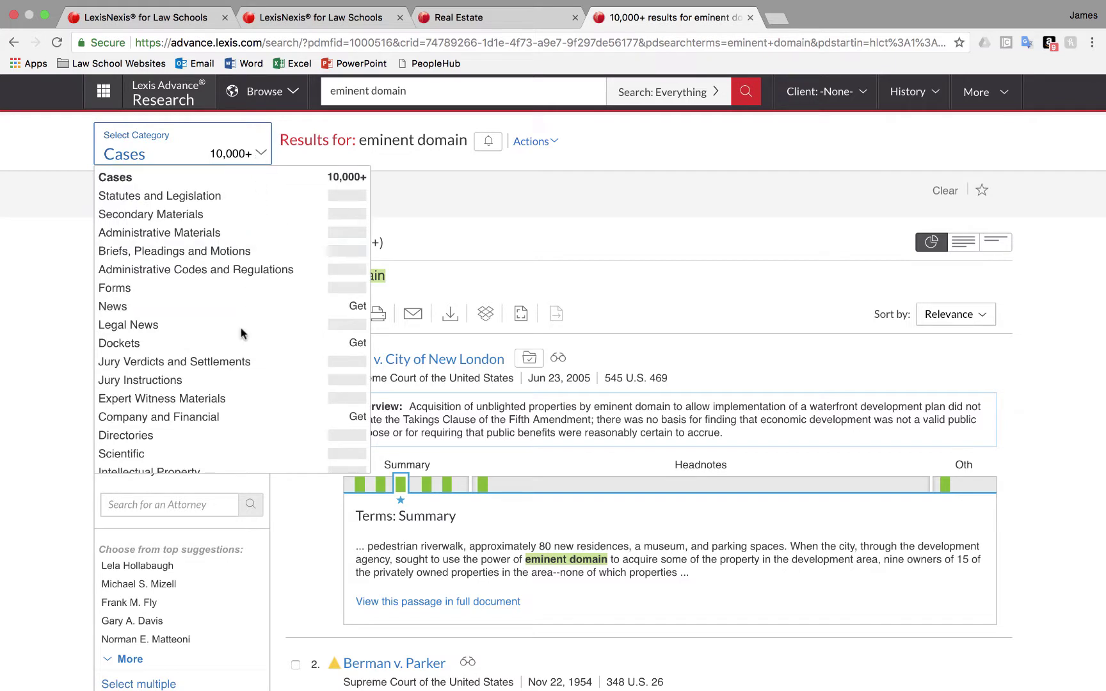
{"action": "left_click", "coordinate": [64, 220]}
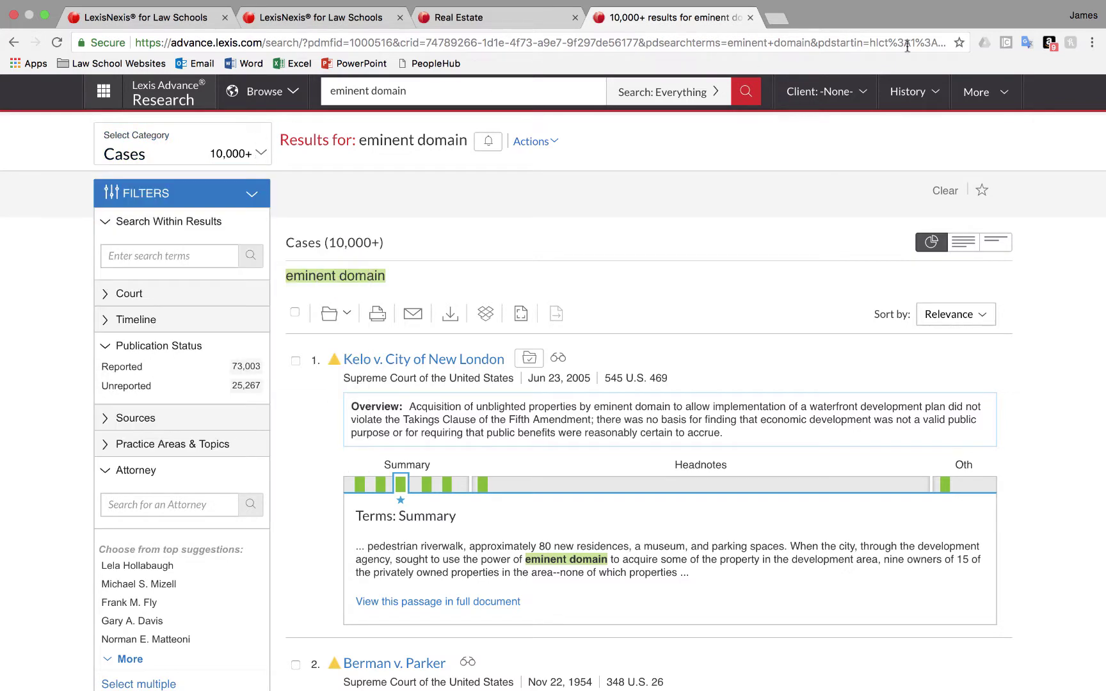
{"action": "left_click", "coordinate": [226, 153]}
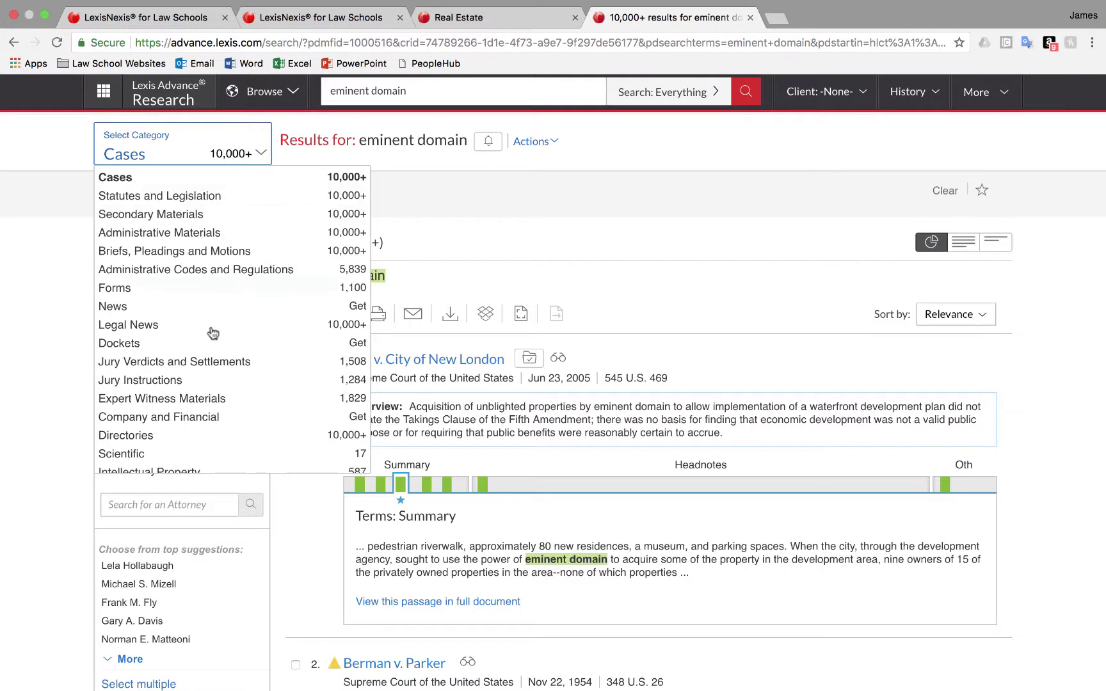
{"action": "left_click", "coordinate": [55, 326]}
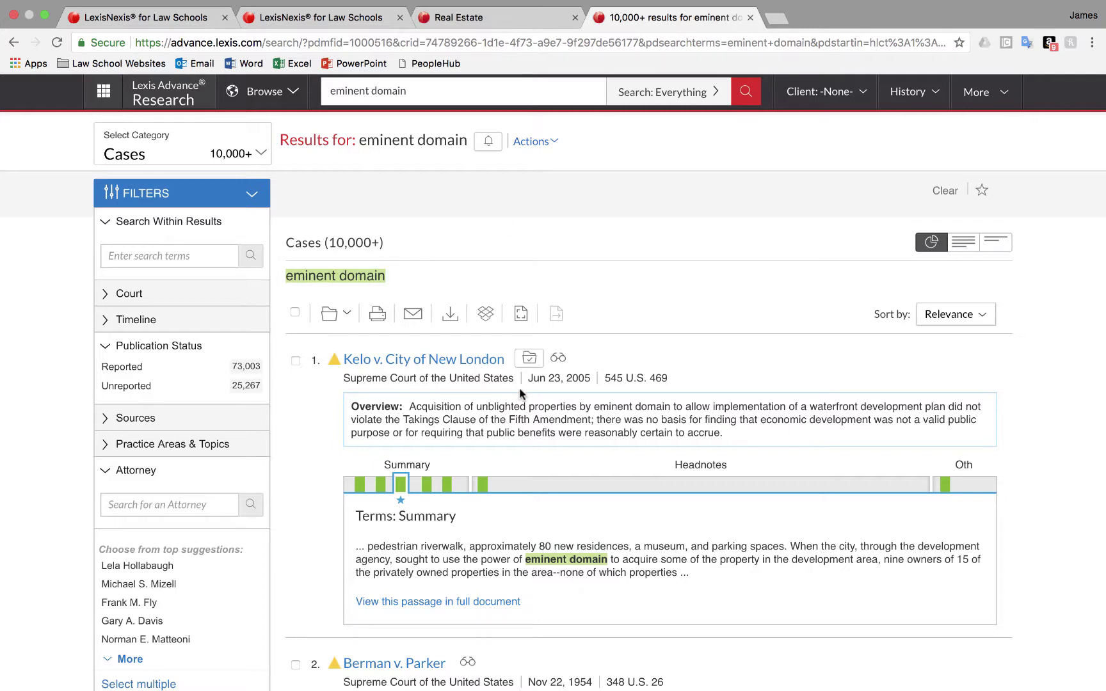
Preview several eminent domain passages in the summary and headnotes of Kelo v. City of New London
{"action": "scroll", "coordinate": [518, 387], "scroll_direction": "down", "scroll_amount": 3}
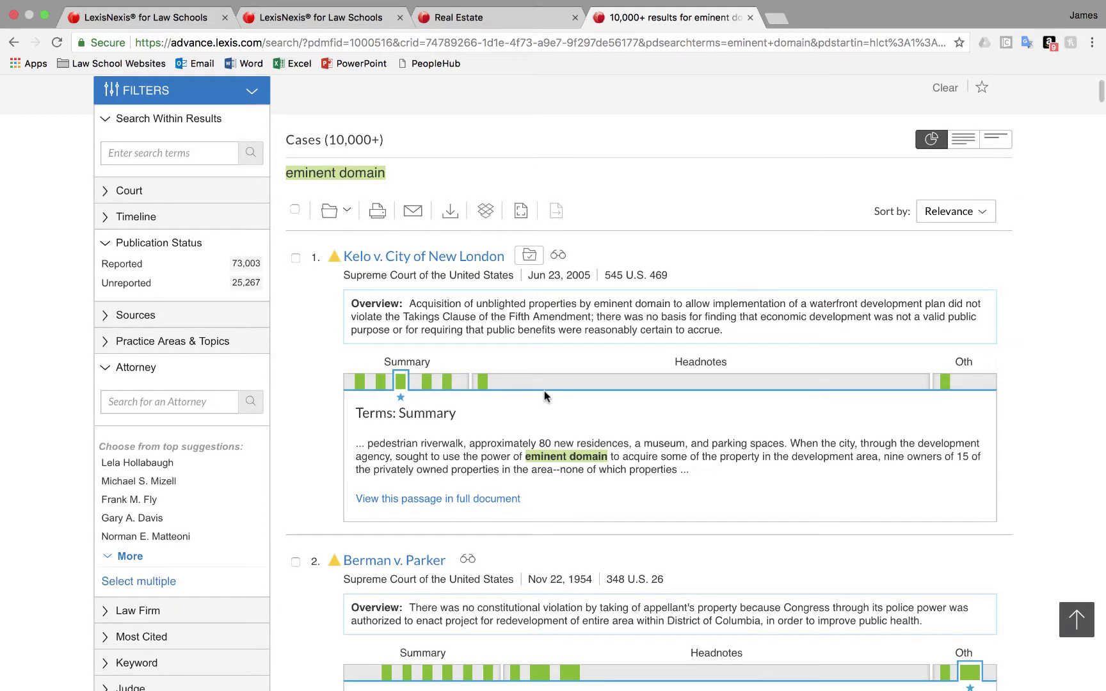
{"action": "scroll", "coordinate": [544, 397], "scroll_direction": "up", "scroll_amount": 2}
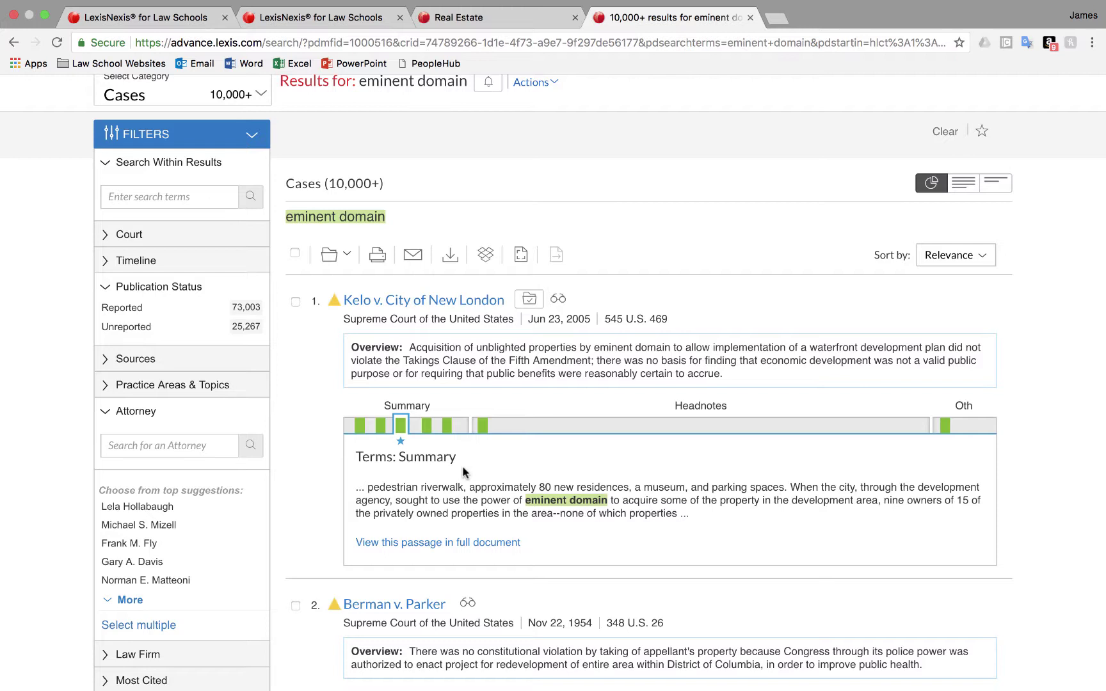
{"action": "left_click", "coordinate": [430, 429]}
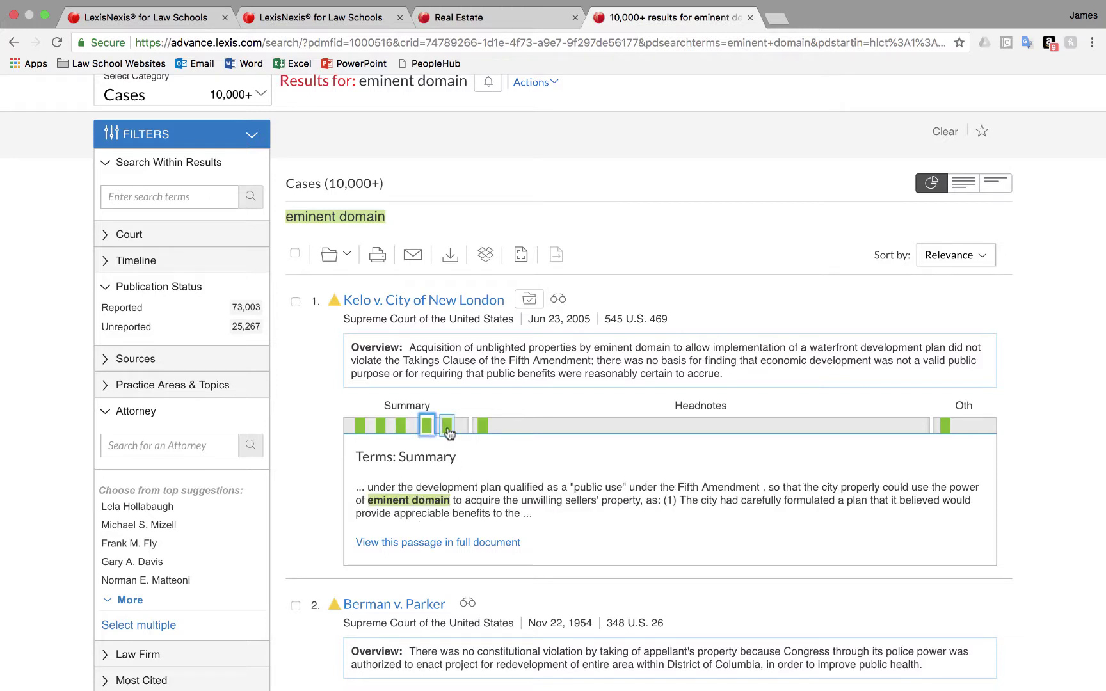
{"action": "left_click", "coordinate": [447, 429]}
{"action": "left_click", "coordinate": [482, 427]}
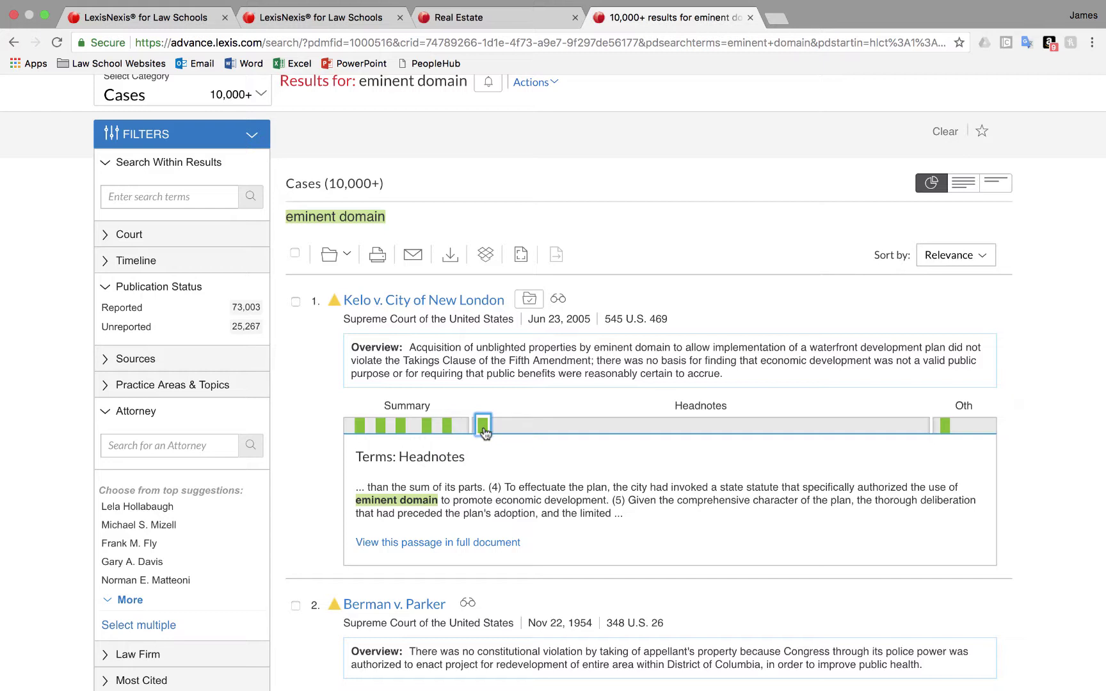
{"action": "left_click", "coordinate": [447, 428]}
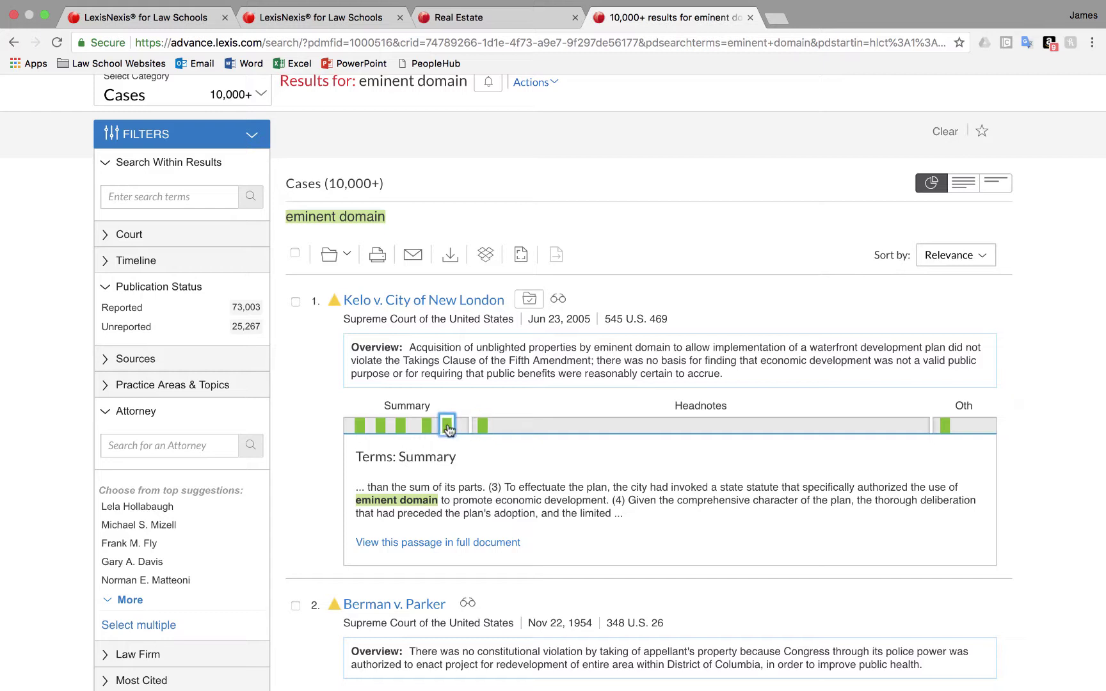
Select the first, second and fourth cases in the eminent domain results
{"action": "left_click", "coordinate": [296, 302]}
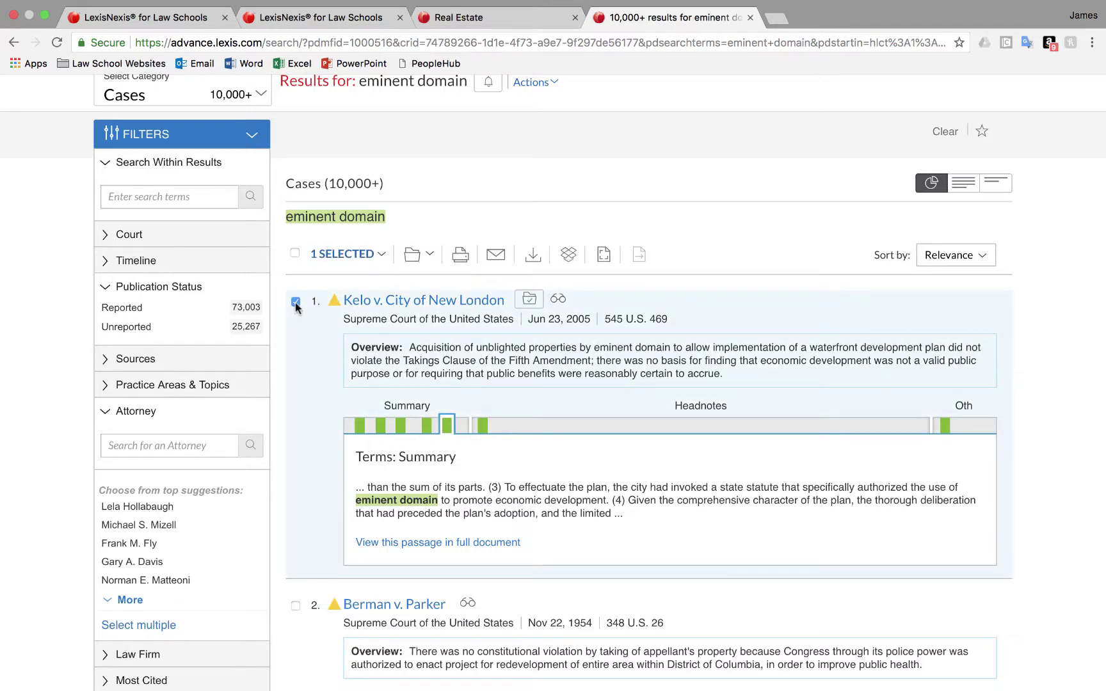
{"action": "scroll", "coordinate": [334, 426], "scroll_direction": "down", "scroll_amount": 5}
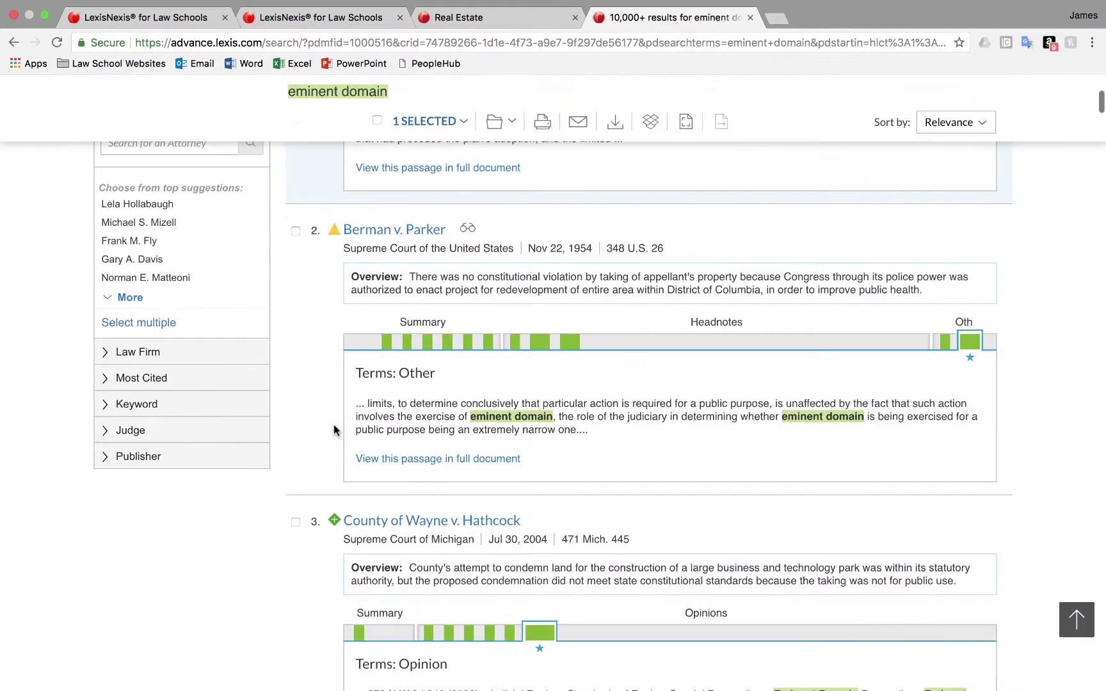
{"action": "left_click", "coordinate": [295, 230]}
{"action": "scroll", "coordinate": [352, 323], "scroll_direction": "down", "scroll_amount": 7}
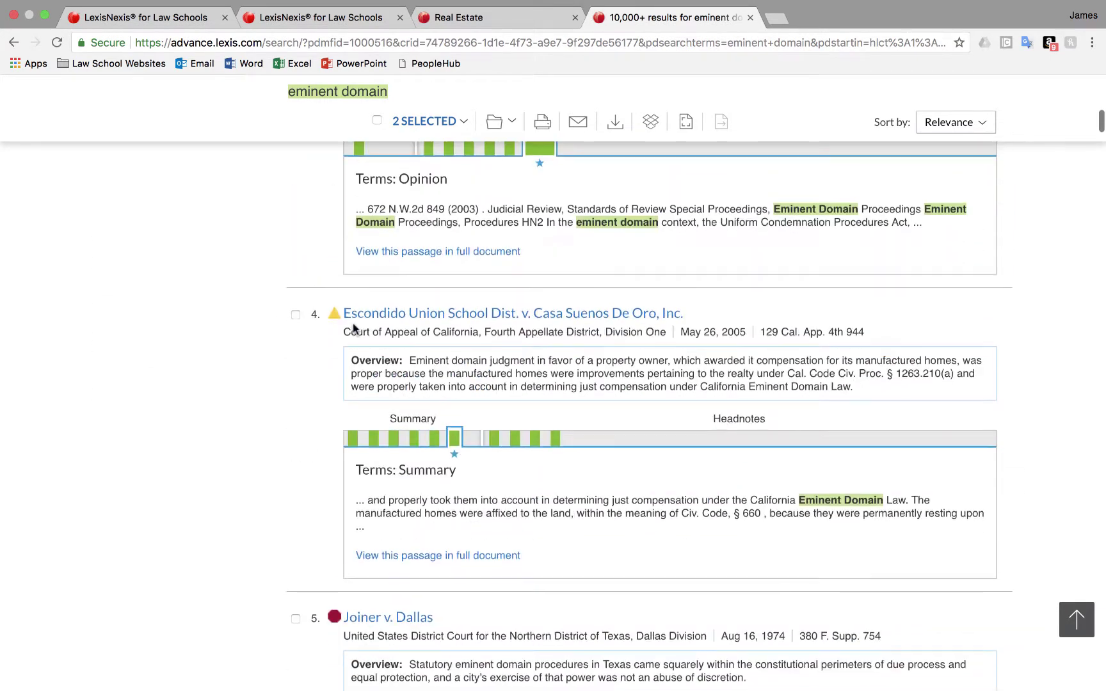
{"action": "left_click", "coordinate": [295, 316]}
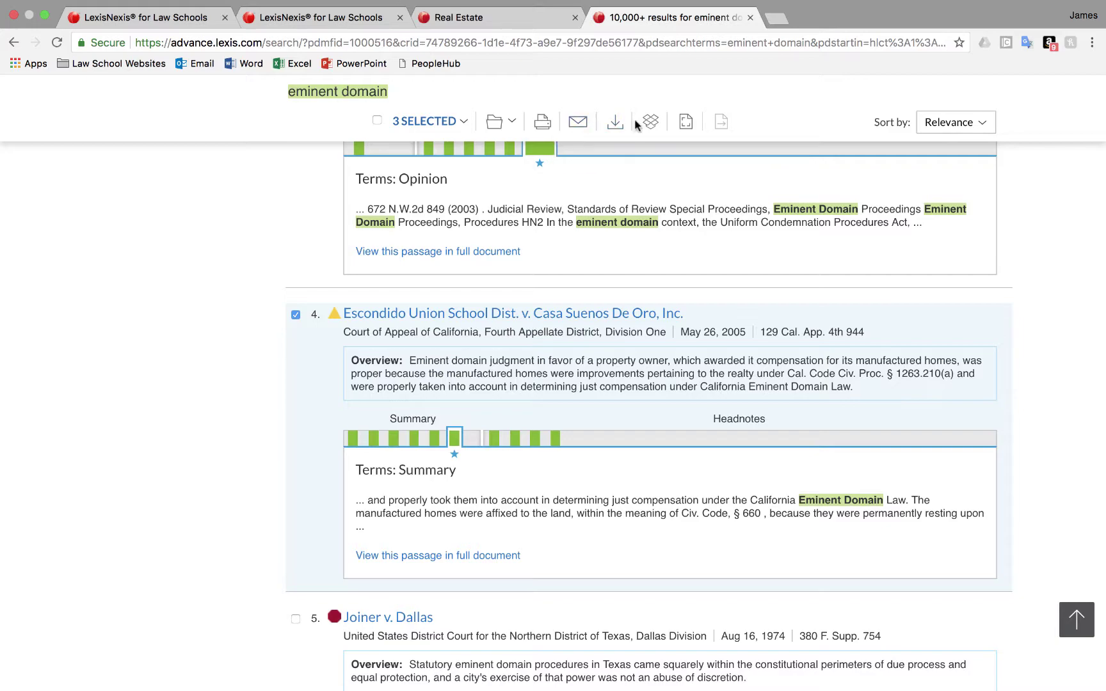
Deselect the first, second and fourth cases in the eminent domain results
{"action": "scroll", "coordinate": [598, 301], "scroll_direction": "up", "scroll_amount": 15}
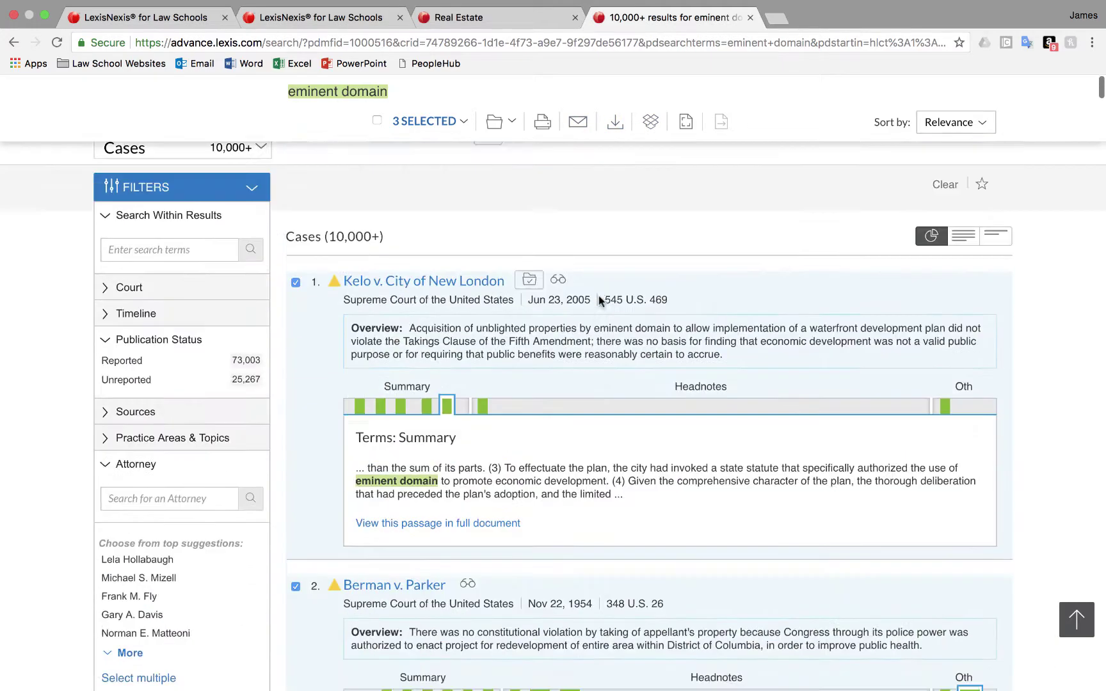
{"action": "left_click", "coordinate": [296, 362]}
{"action": "scroll", "coordinate": [297, 366], "scroll_direction": "down", "scroll_amount": 5}
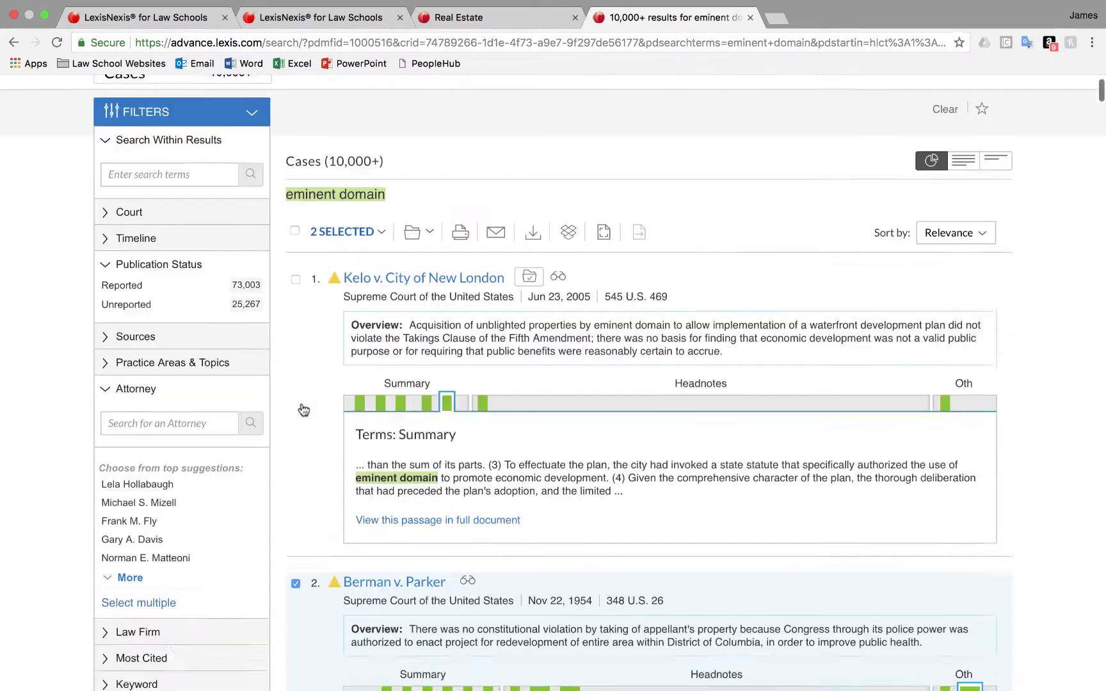
{"action": "left_click", "coordinate": [296, 389]}
{"action": "scroll", "coordinate": [337, 447], "scroll_direction": "down", "scroll_amount": 3}
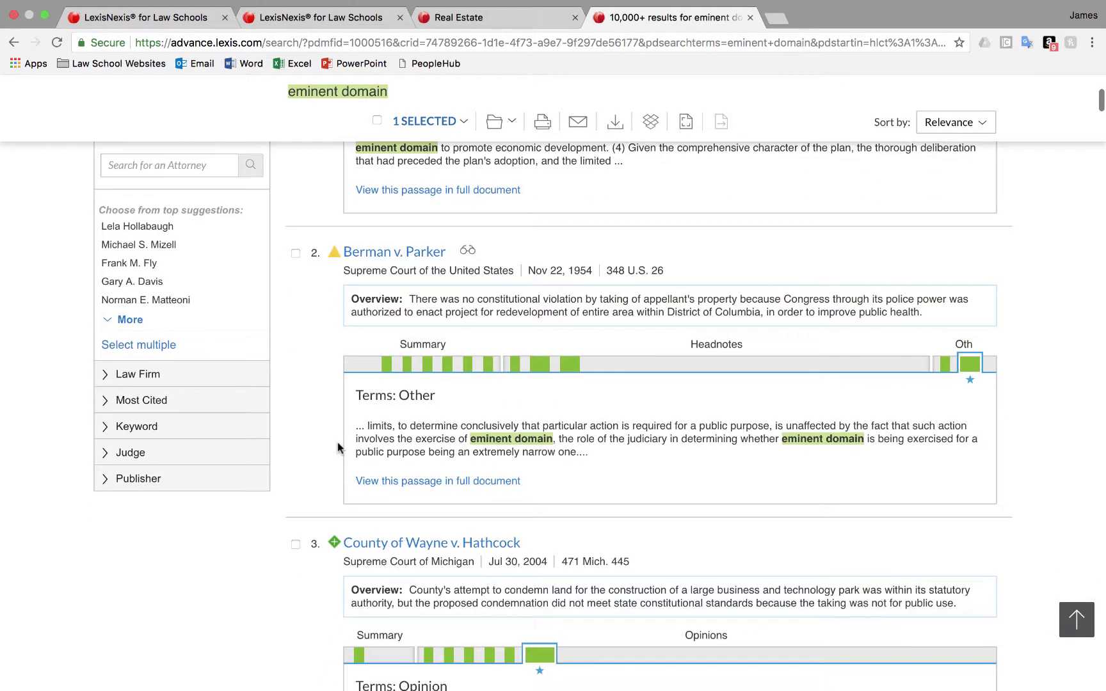
{"action": "scroll", "coordinate": [291, 531], "scroll_direction": "down", "scroll_amount": 4}
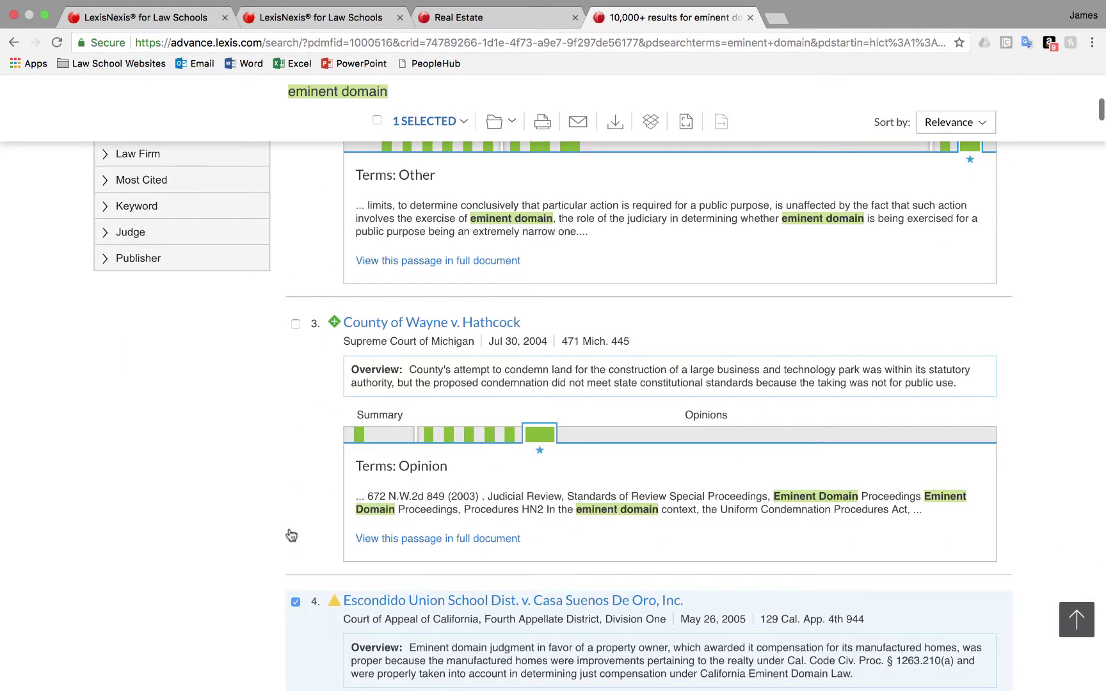
{"action": "left_click", "coordinate": [294, 602]}
{"action": "scroll", "coordinate": [424, 456], "scroll_direction": "up", "scroll_amount": 10}
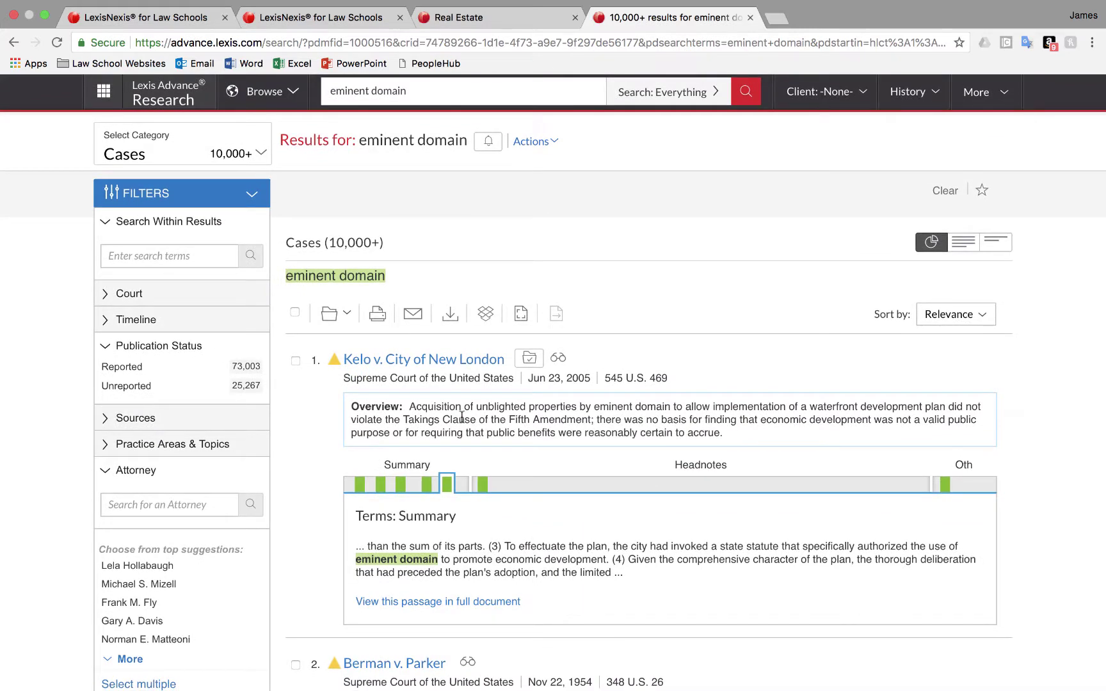
Filter the eminent domain cases to Reported decisions from the federal Supreme Court
{"action": "left_click", "coordinate": [123, 366]}
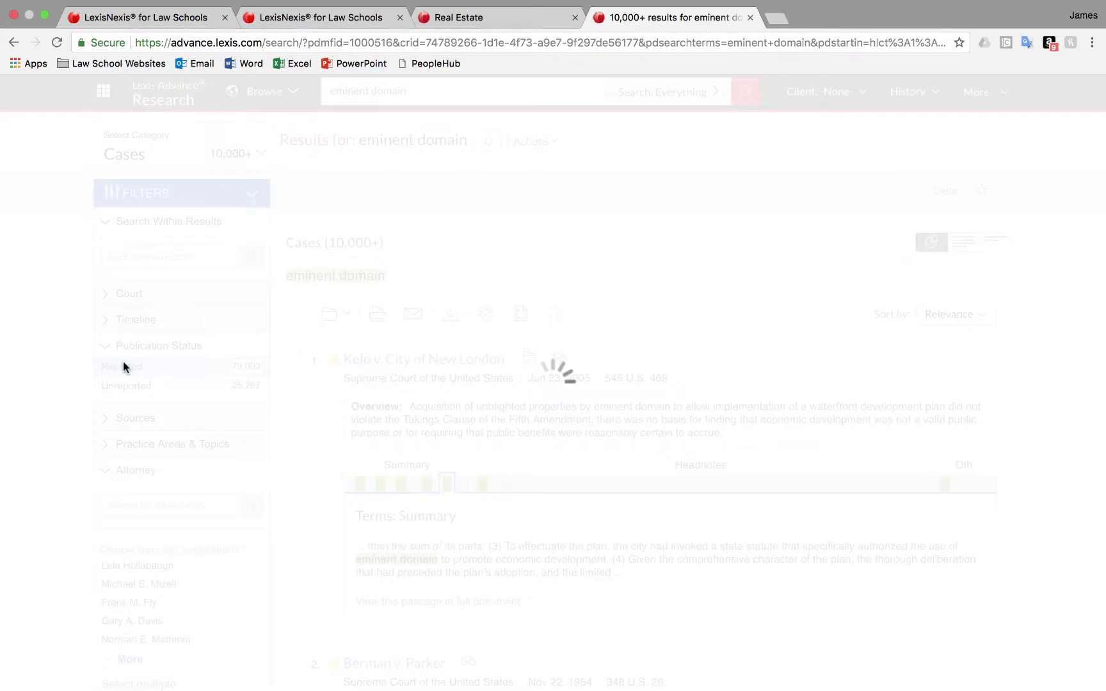
{"action": "left_click", "coordinate": [105, 300]}
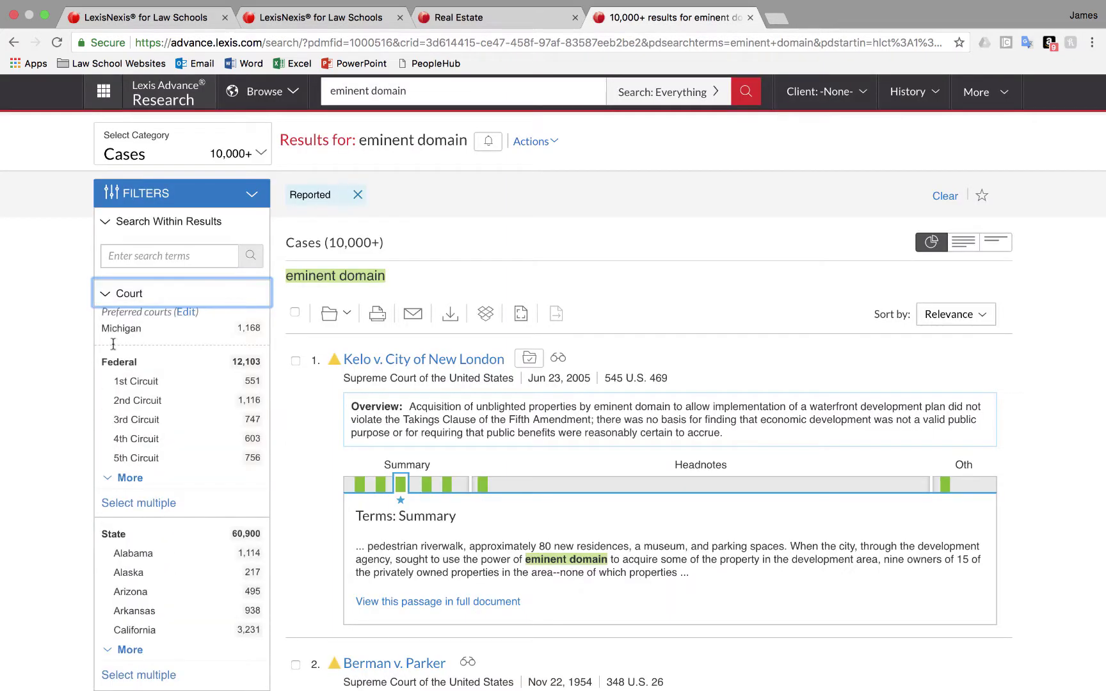
{"action": "left_click", "coordinate": [142, 479]}
{"action": "scroll", "coordinate": [179, 494], "scroll_direction": "down", "scroll_amount": 5}
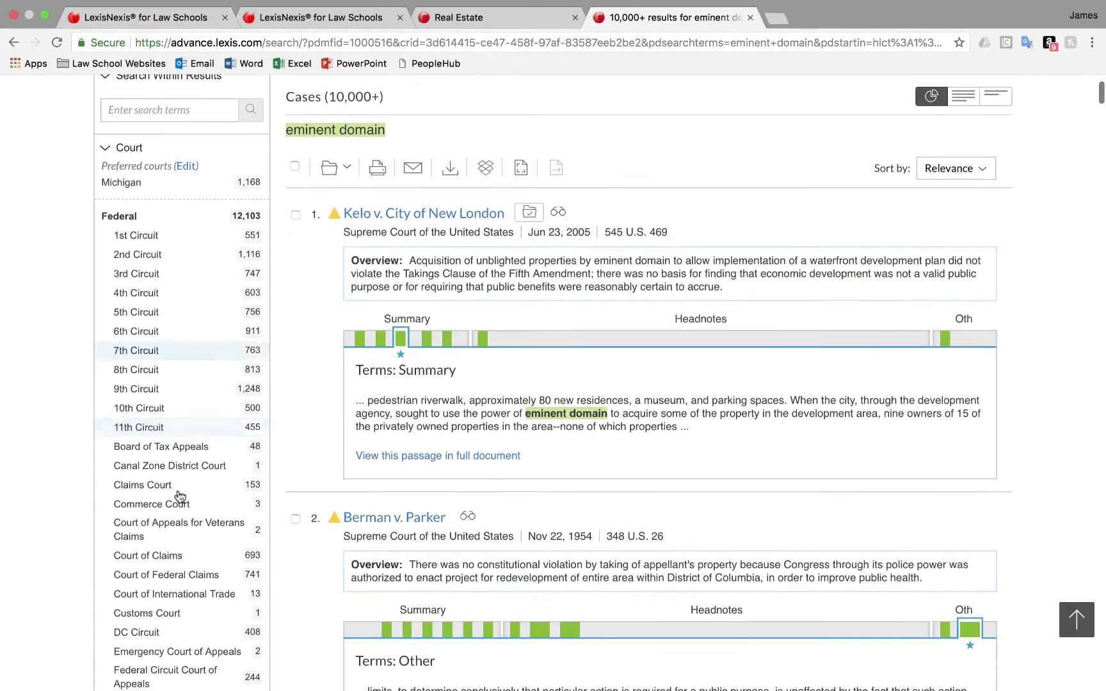
{"action": "scroll", "coordinate": [179, 496], "scroll_direction": "down", "scroll_amount": 2}
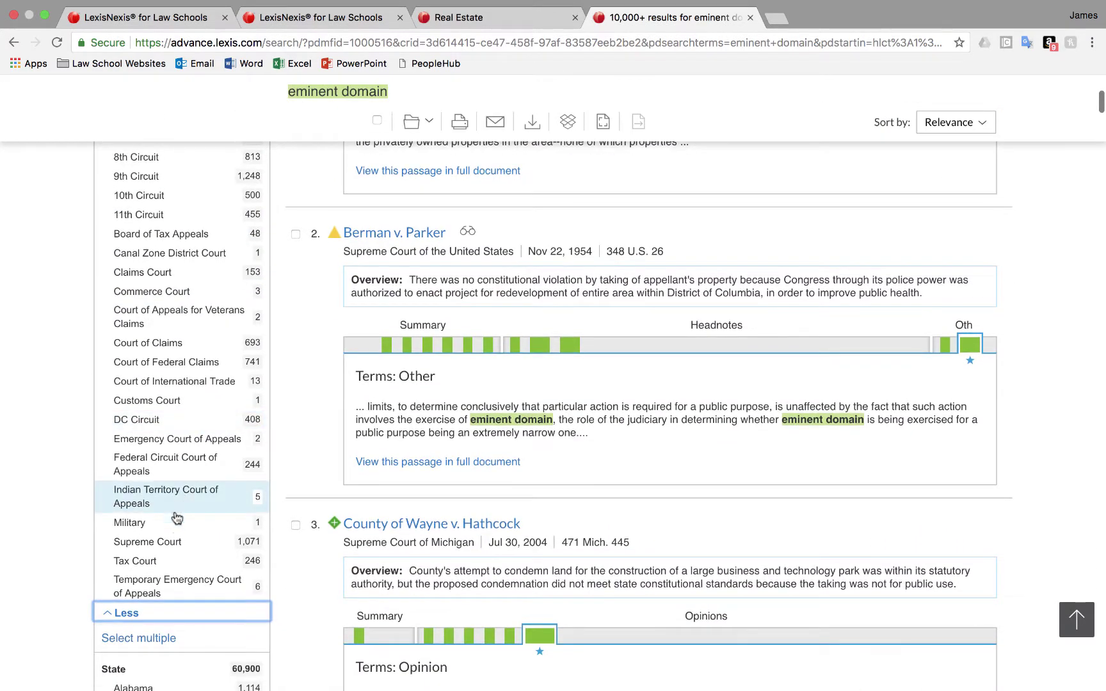
{"action": "left_click", "coordinate": [170, 540]}
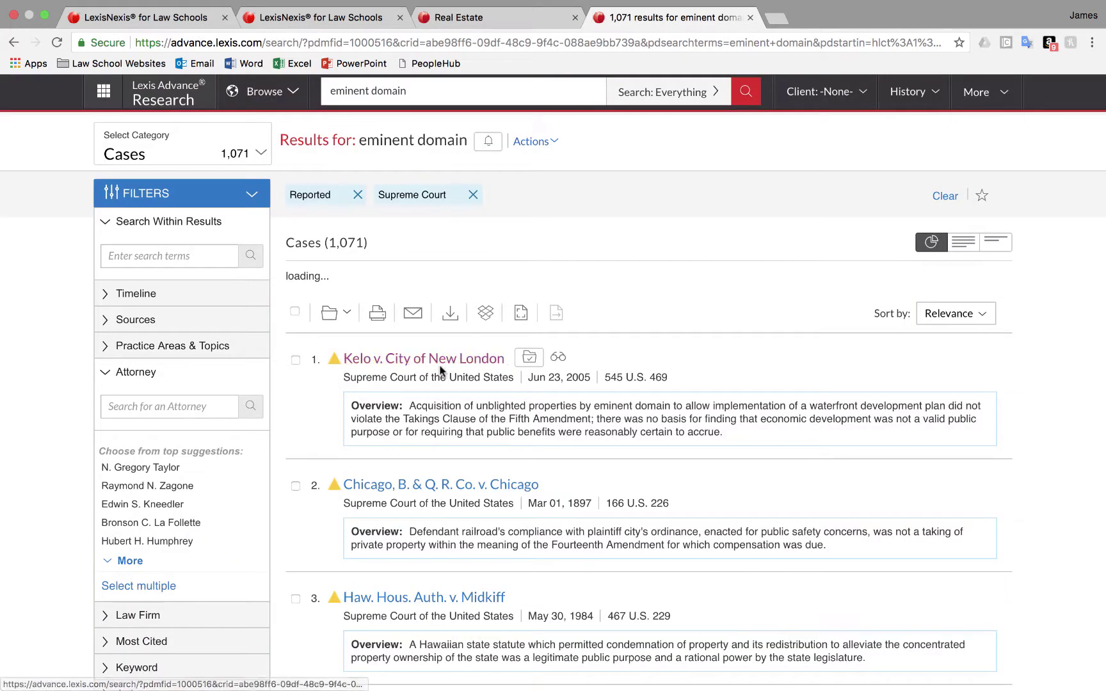
Search within the filtered results for public w/3 use or purpose
{"action": "left_click", "coordinate": [174, 409]}
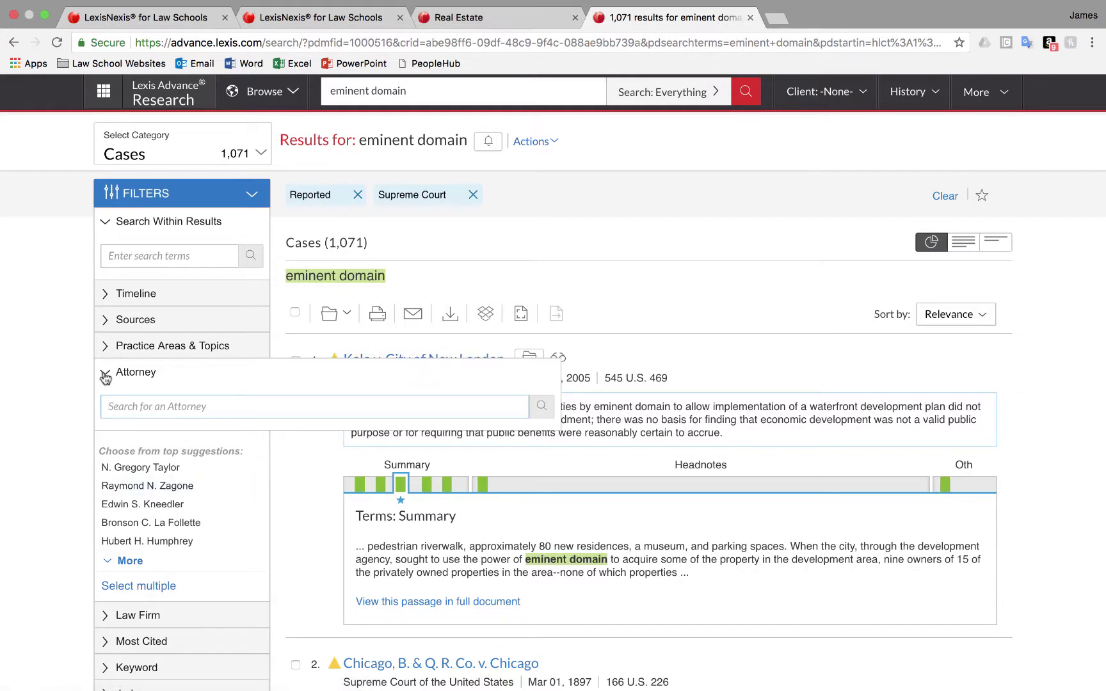
{"action": "left_click", "coordinate": [69, 402]}
{"action": "left_click", "coordinate": [149, 251]}
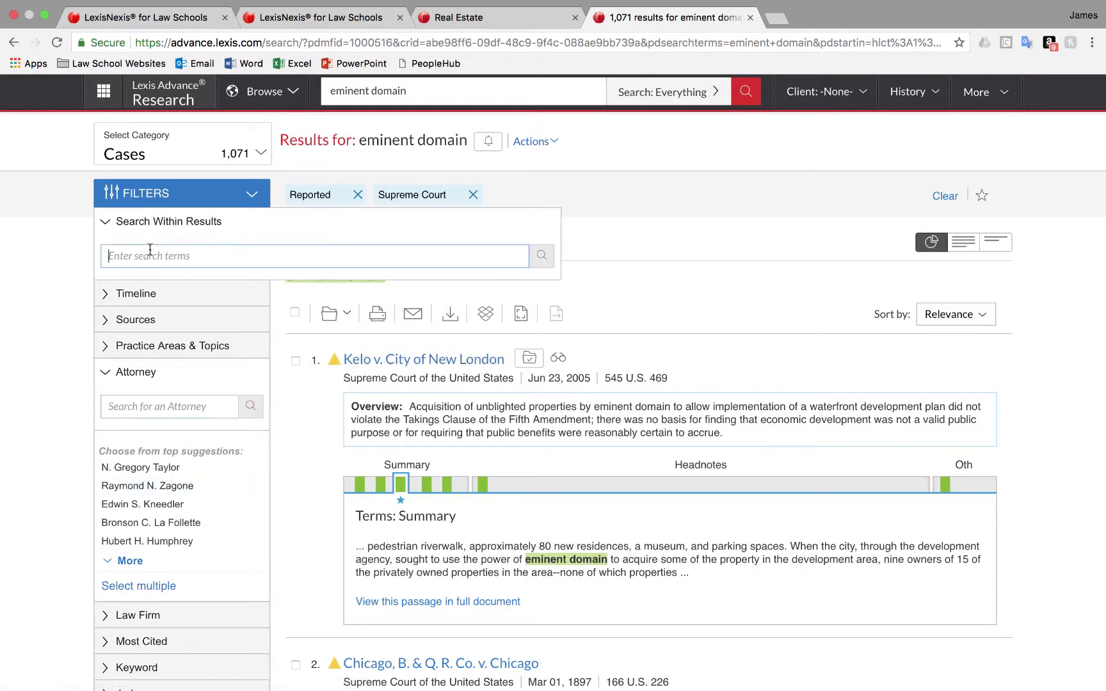
{"action": "type", "text": "public w/3 use or purpose"}
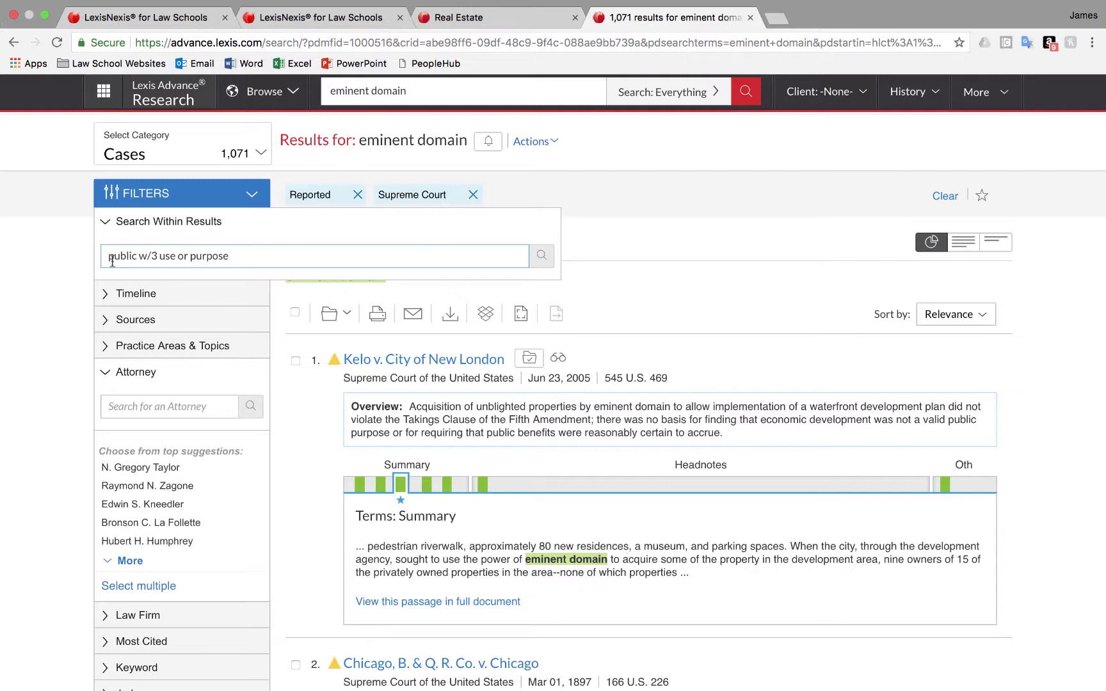
{"action": "left_click", "coordinate": [544, 257]}
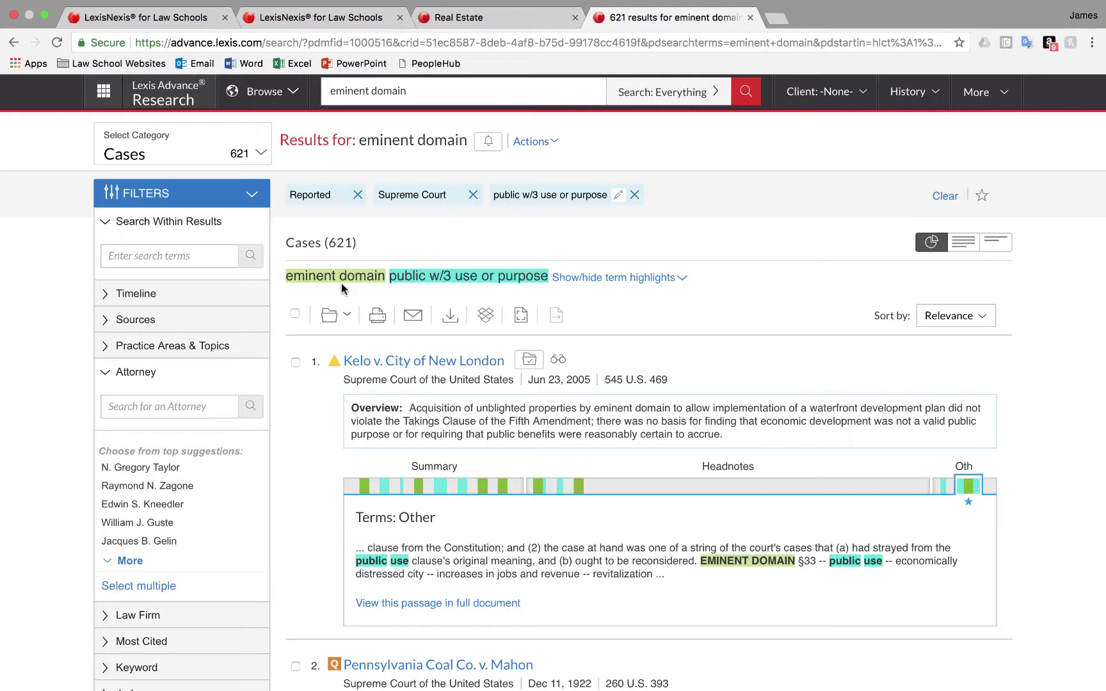
Open Kelo v. City of New London from the narrowed results and jump to two clusters of highlighted terms in the Opinion section
{"action": "scroll", "coordinate": [418, 375], "scroll_direction": "down", "scroll_amount": 3}
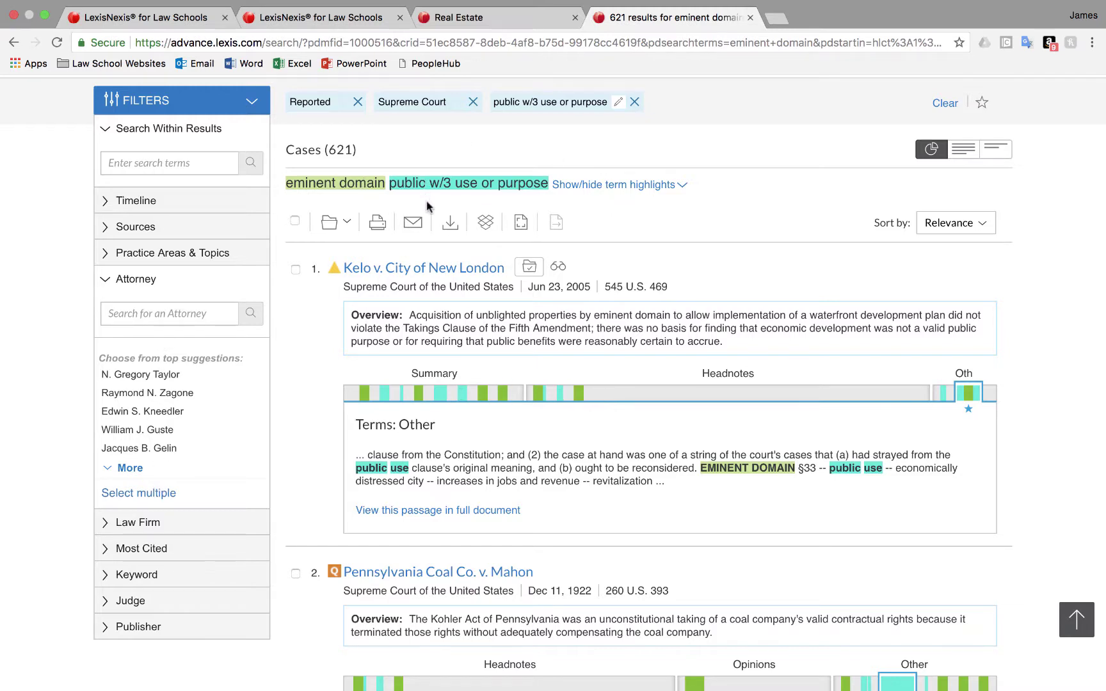
{"action": "scroll", "coordinate": [425, 200], "scroll_direction": "up", "scroll_amount": 1}
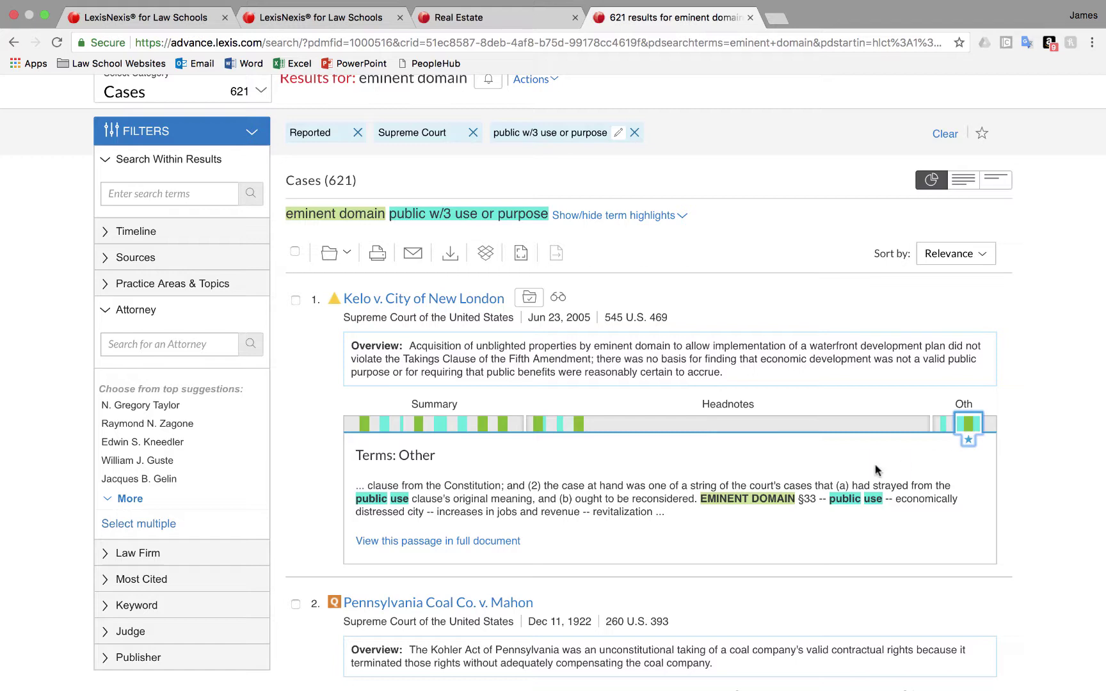
{"action": "scroll", "coordinate": [718, 526], "scroll_direction": "down", "scroll_amount": 4}
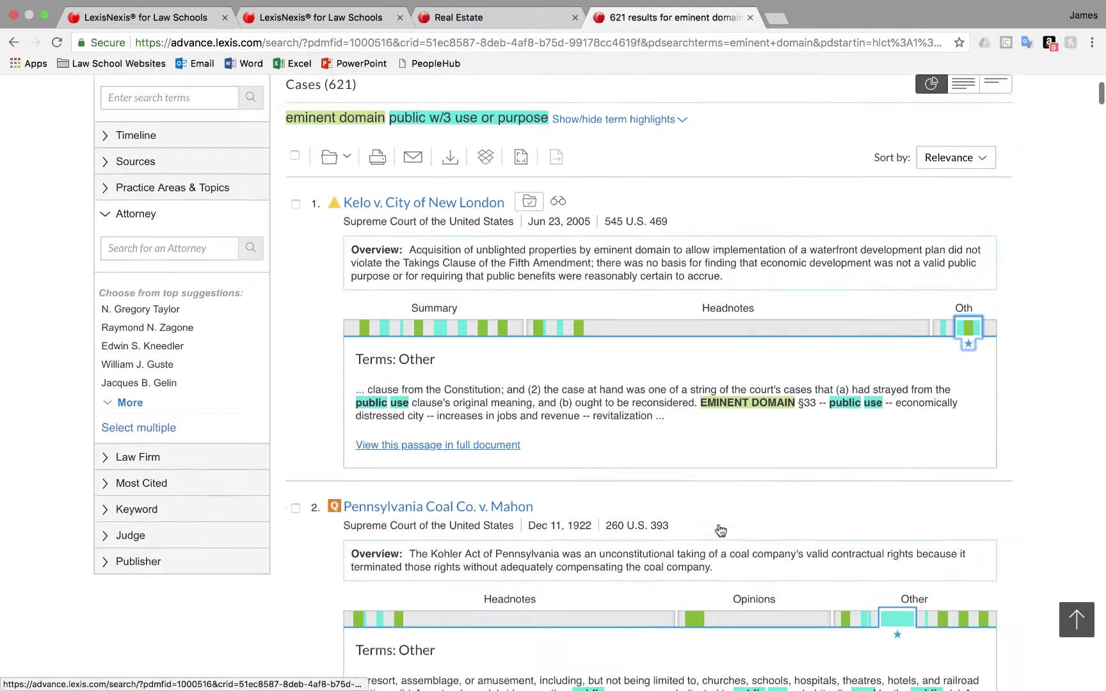
{"action": "scroll", "coordinate": [718, 526], "scroll_direction": "up", "scroll_amount": 4}
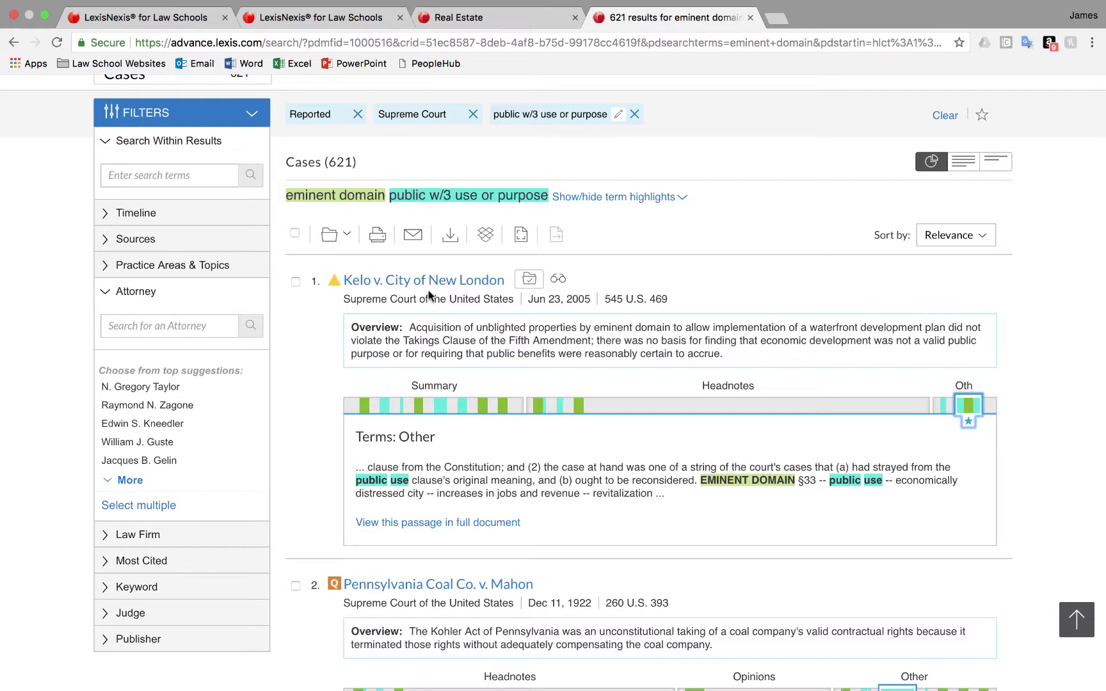
{"action": "left_click", "coordinate": [431, 282]}
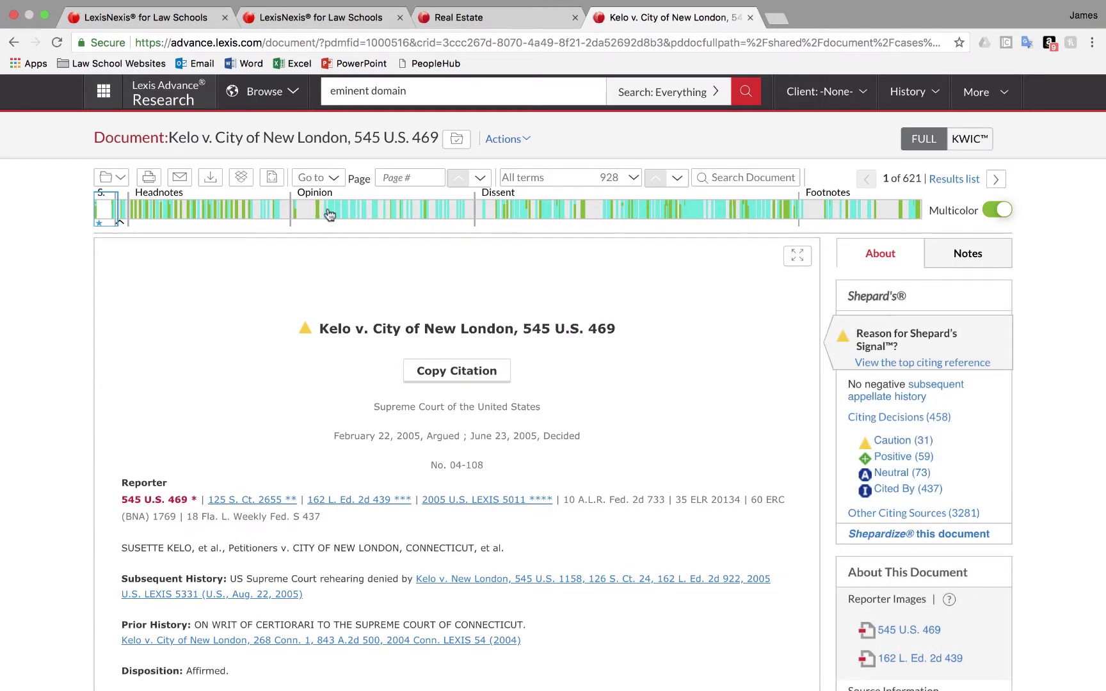
{"action": "left_click", "coordinate": [329, 214]}
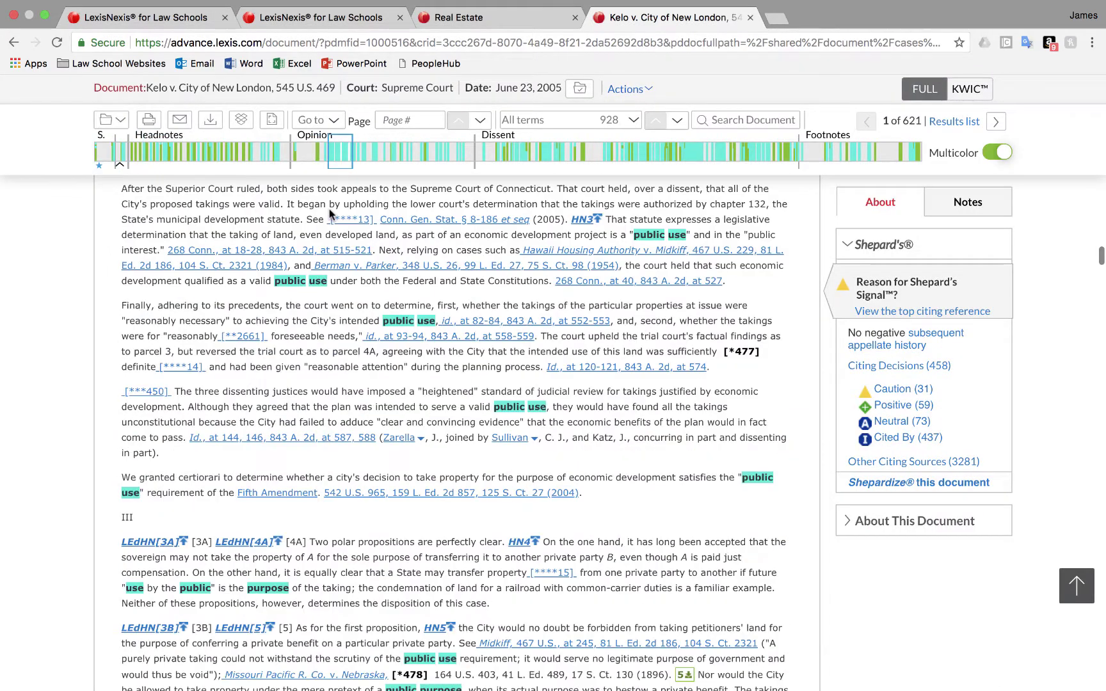
{"action": "left_click", "coordinate": [397, 157]}
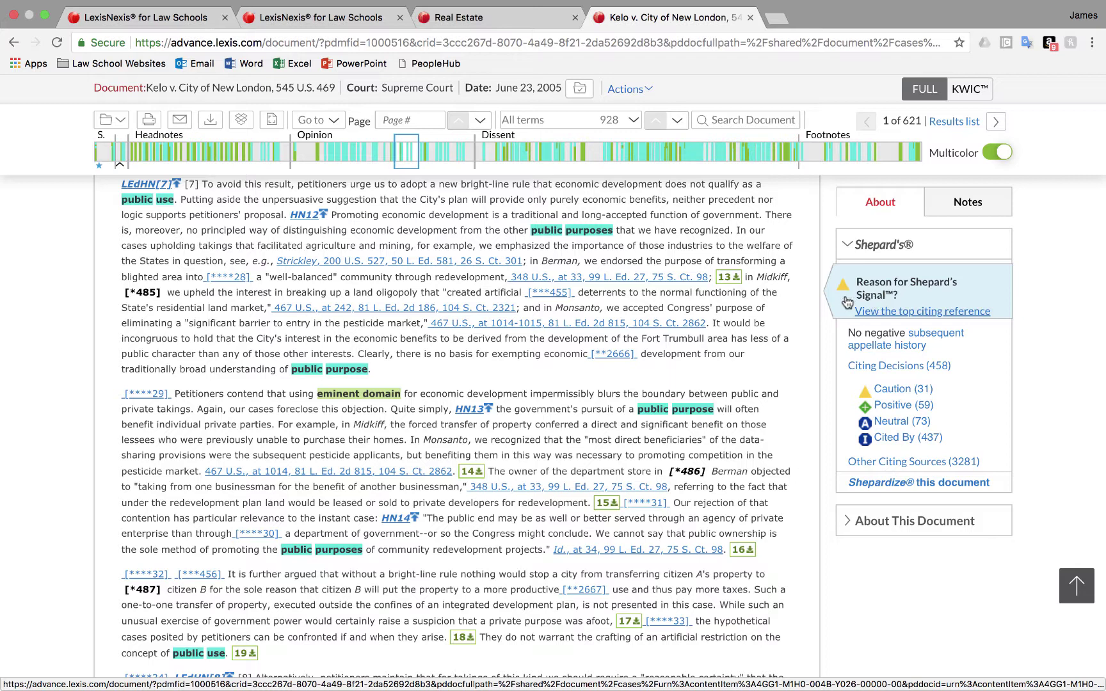
View the top citing reference behind the case's Shepard's Signal and close the explanation
{"action": "left_click", "coordinate": [882, 313]}
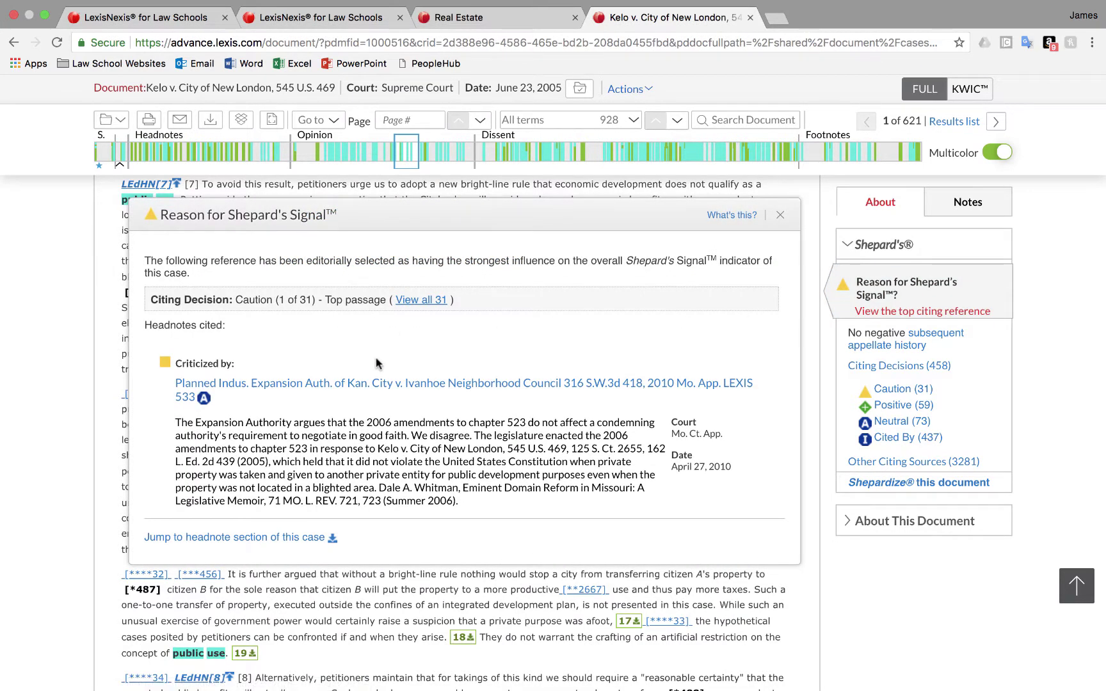
{"action": "scroll", "coordinate": [375, 362], "scroll_direction": "down", "scroll_amount": 2}
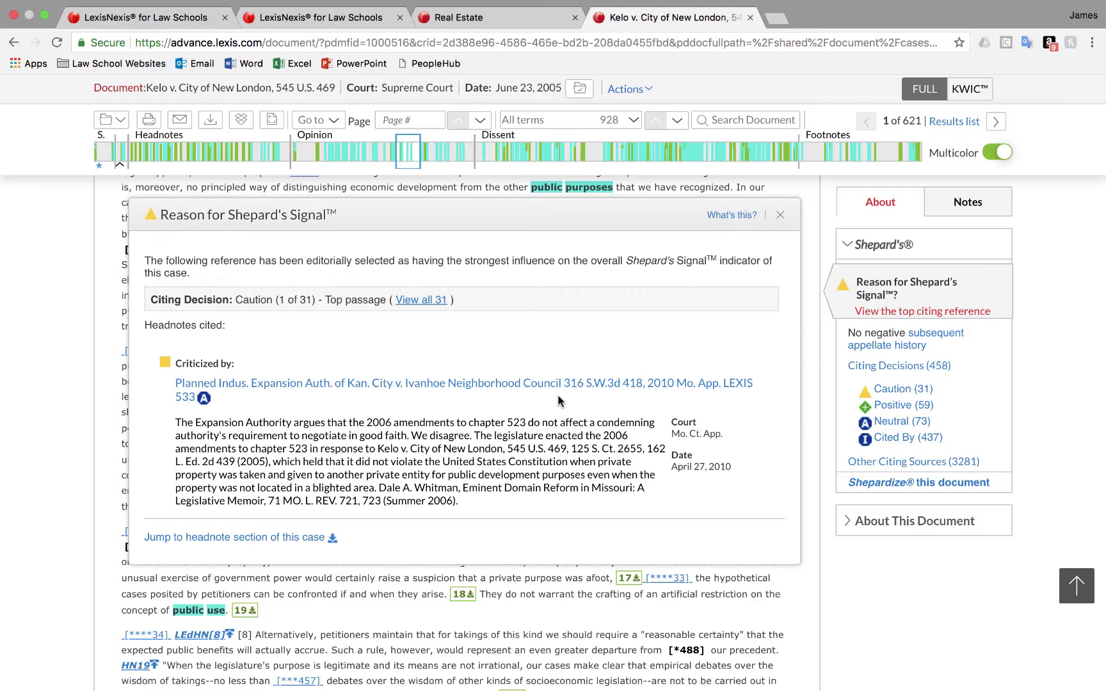
{"action": "left_click", "coordinate": [780, 214]}
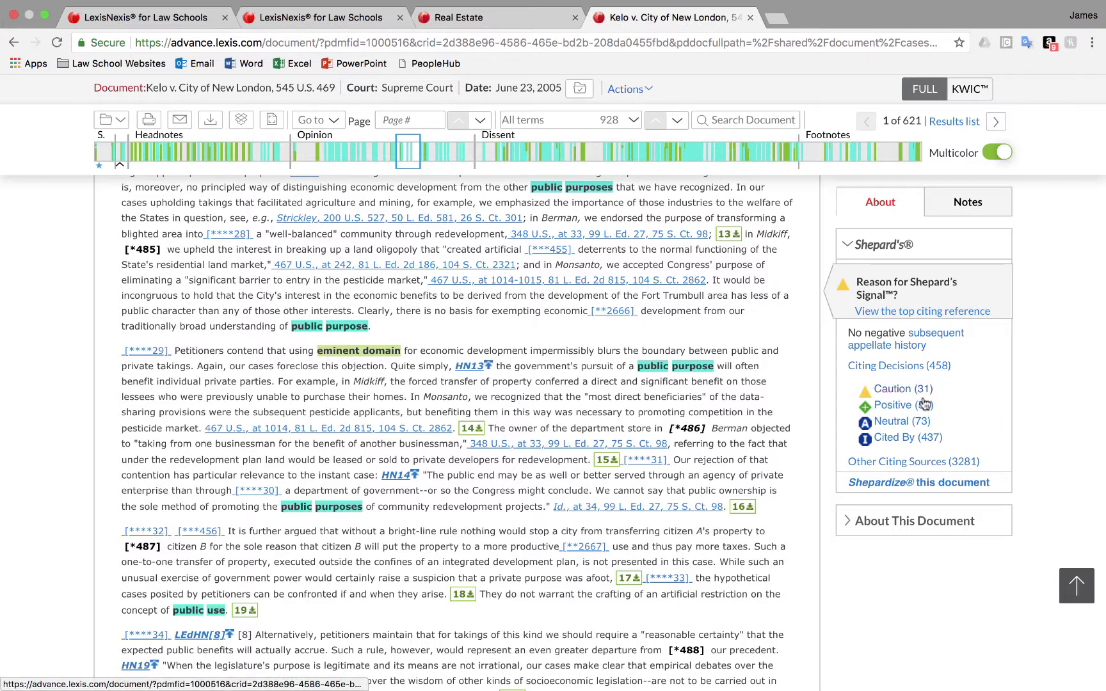
Expand the information about the Kelo document and open its topic summary reports in a new browser tab
{"action": "scroll", "coordinate": [1032, 462], "scroll_direction": "down", "scroll_amount": 1}
{"action": "left_click", "coordinate": [899, 522]}
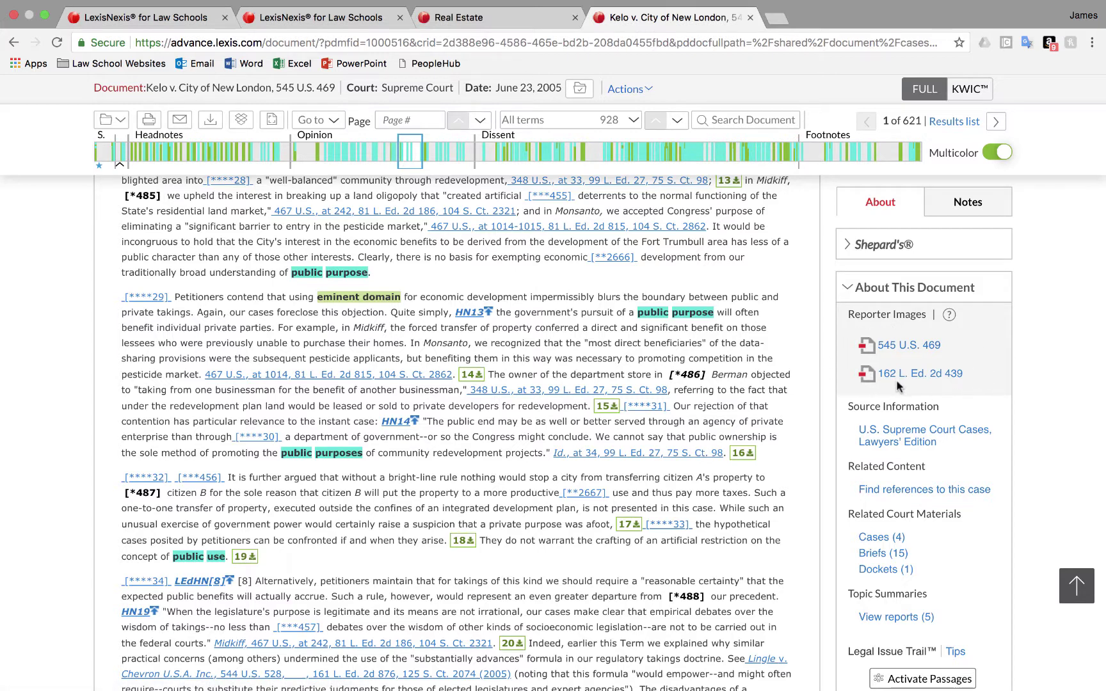
{"action": "scroll", "coordinate": [968, 438], "scroll_direction": "down", "scroll_amount": 3}
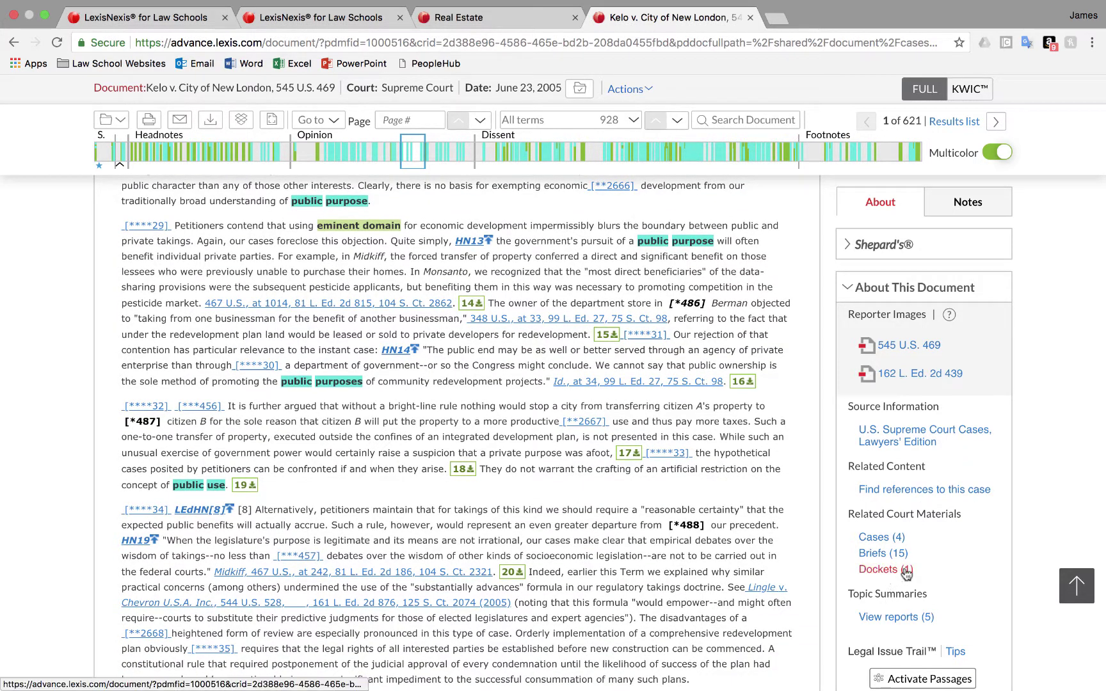
{"action": "right_click", "coordinate": [896, 620]}
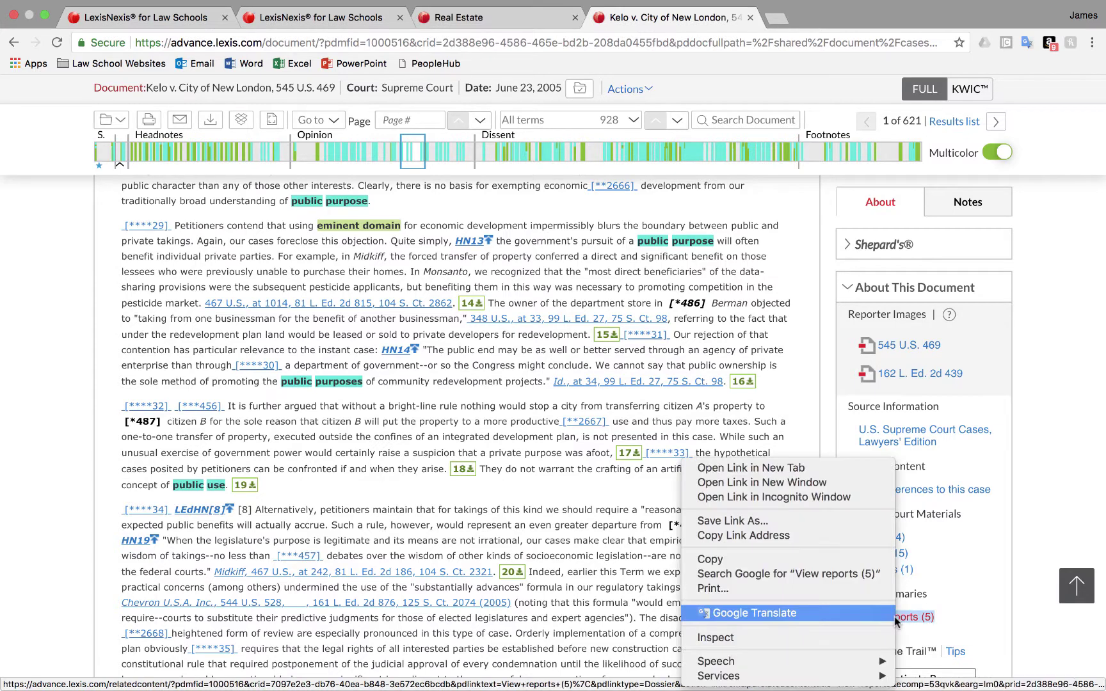
{"action": "left_click", "coordinate": [824, 467]}
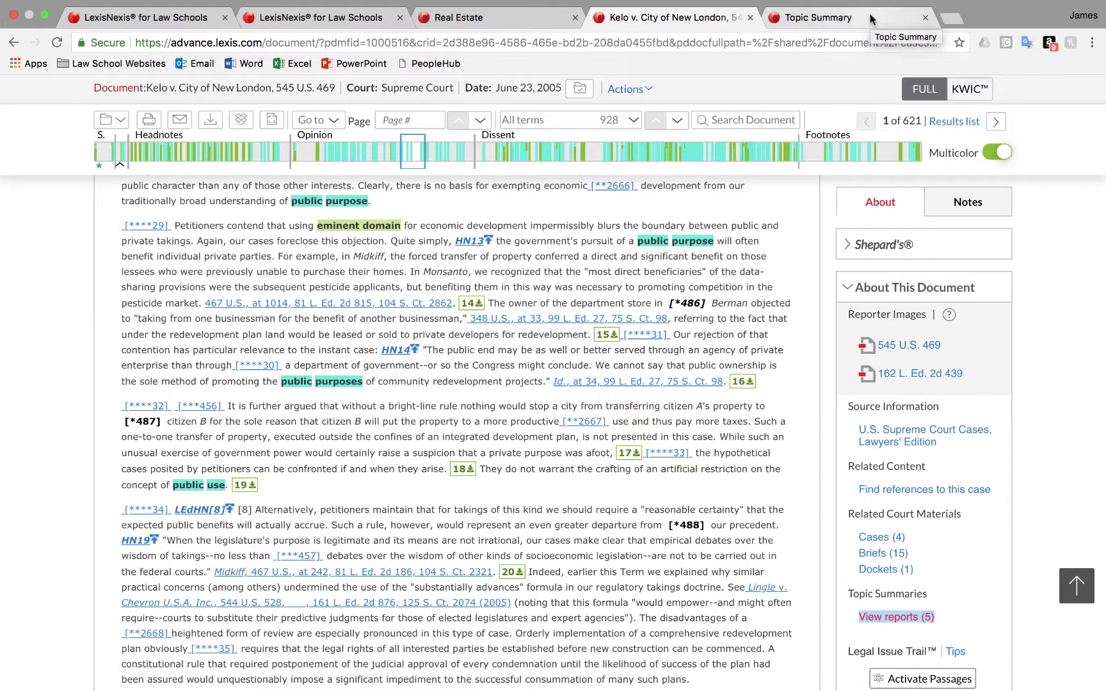
{"action": "left_click", "coordinate": [870, 20]}
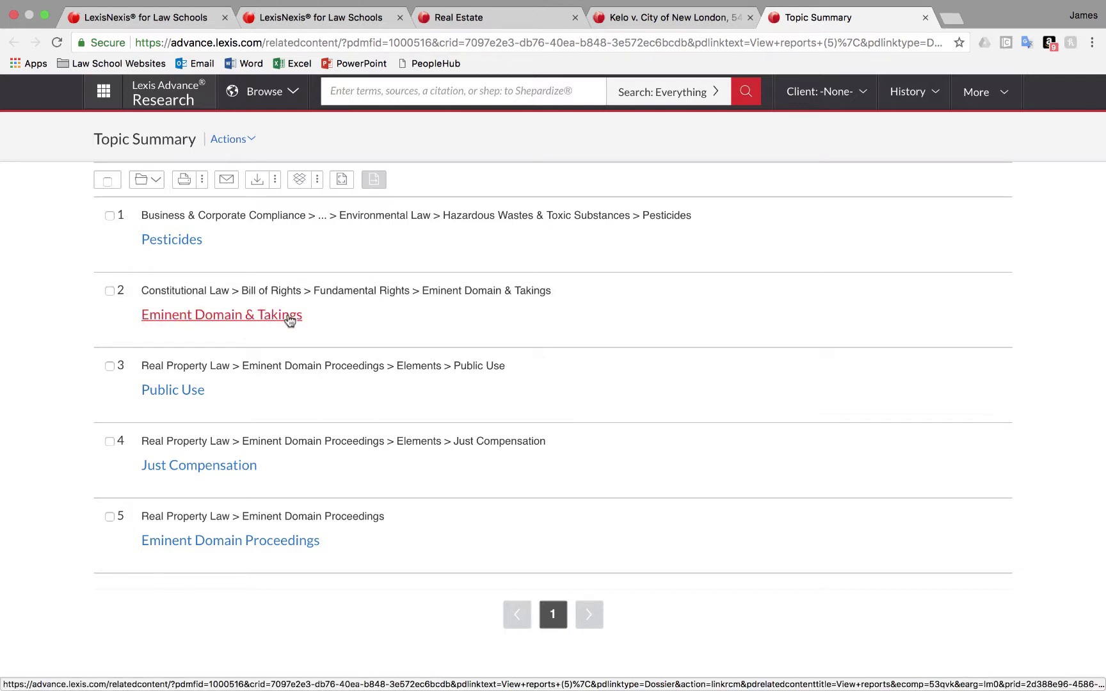
Open and read through the Public Use topic summary, and expand its full list of other jurisdictions
{"action": "left_click", "coordinate": [185, 391]}
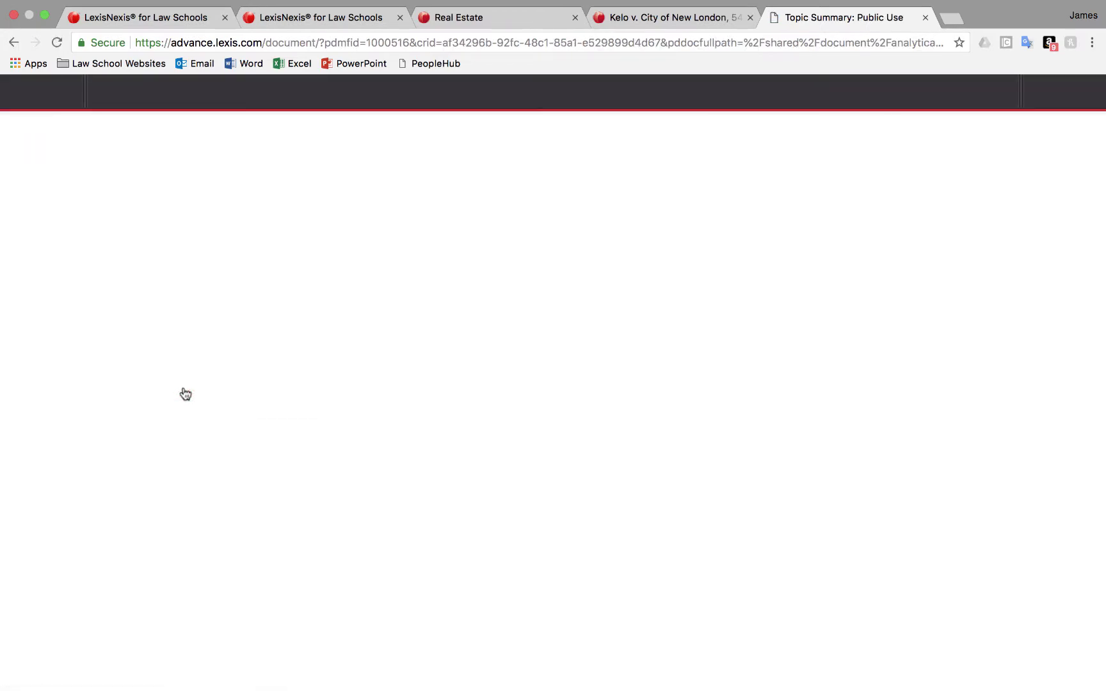
{"action": "scroll", "coordinate": [393, 372], "scroll_direction": "down", "scroll_amount": 5}
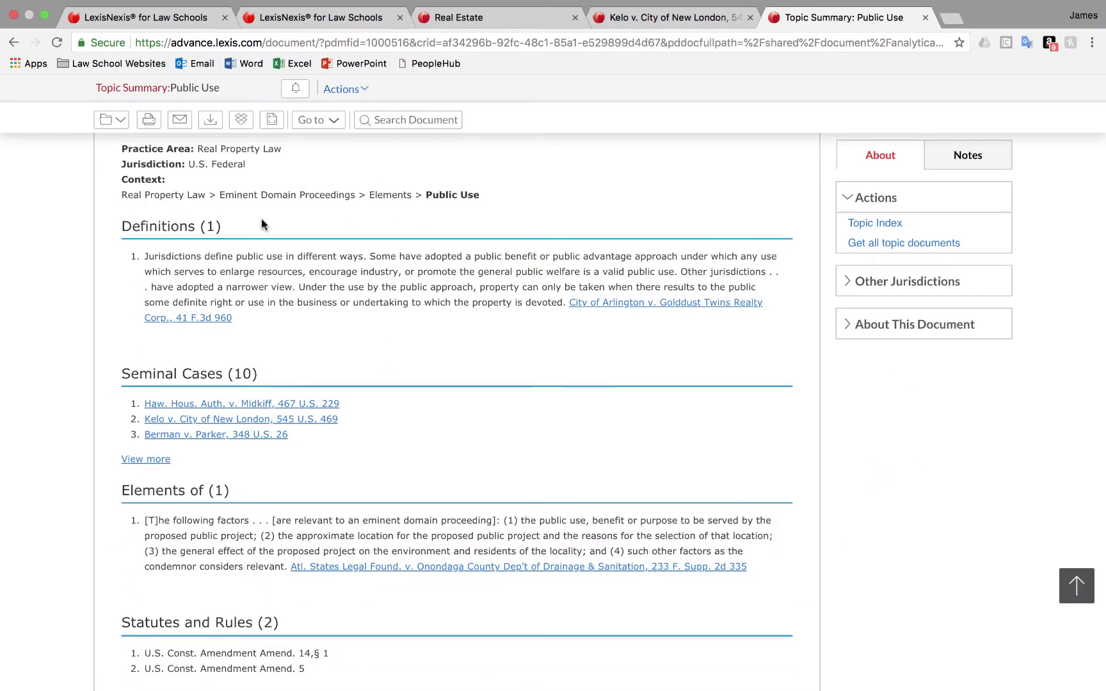
{"action": "scroll", "coordinate": [261, 217], "scroll_direction": "down", "scroll_amount": 3}
{"action": "scroll", "coordinate": [256, 312], "scroll_direction": "down", "scroll_amount": 6}
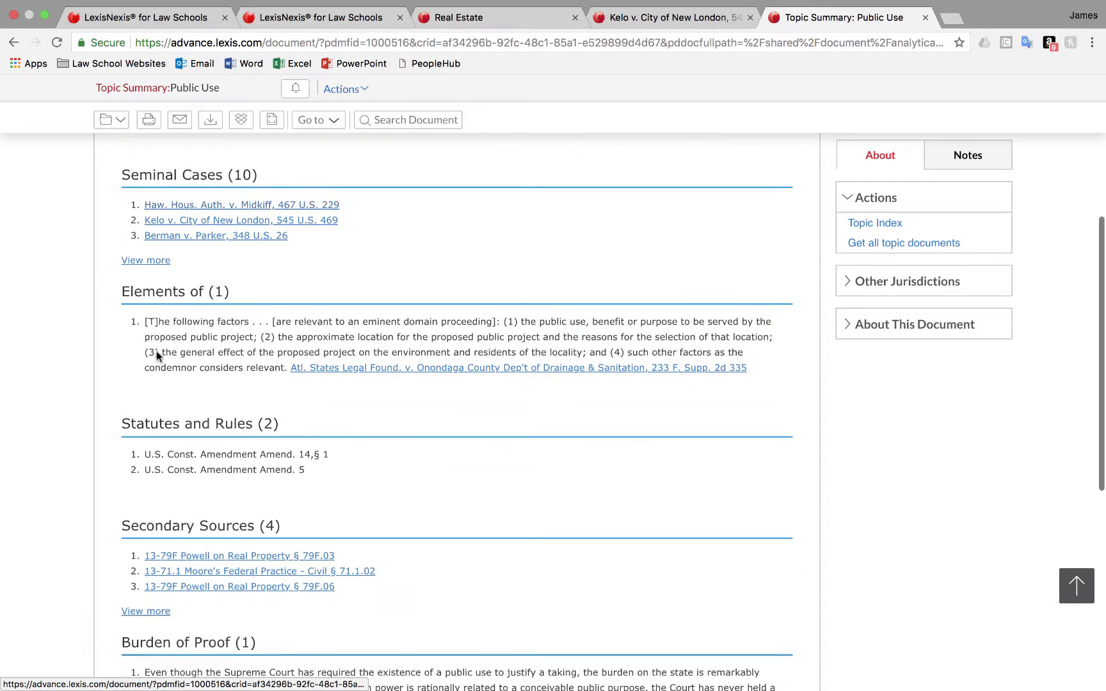
{"action": "scroll", "coordinate": [296, 352], "scroll_direction": "down", "scroll_amount": 6}
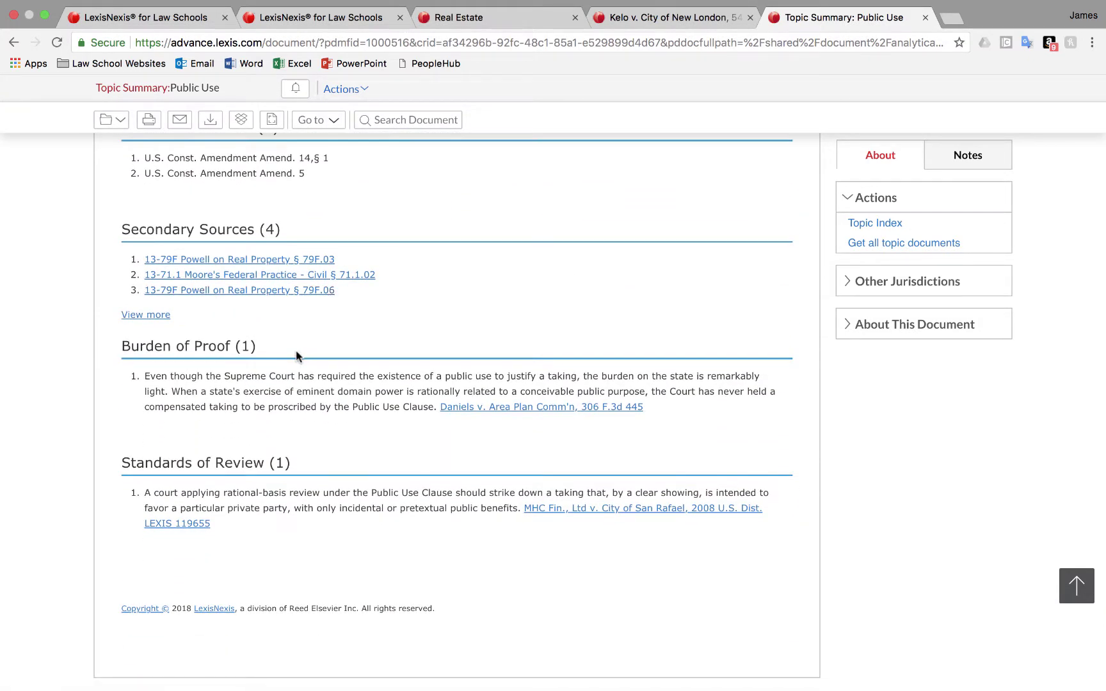
{"action": "scroll", "coordinate": [296, 356], "scroll_direction": "up", "scroll_amount": 20}
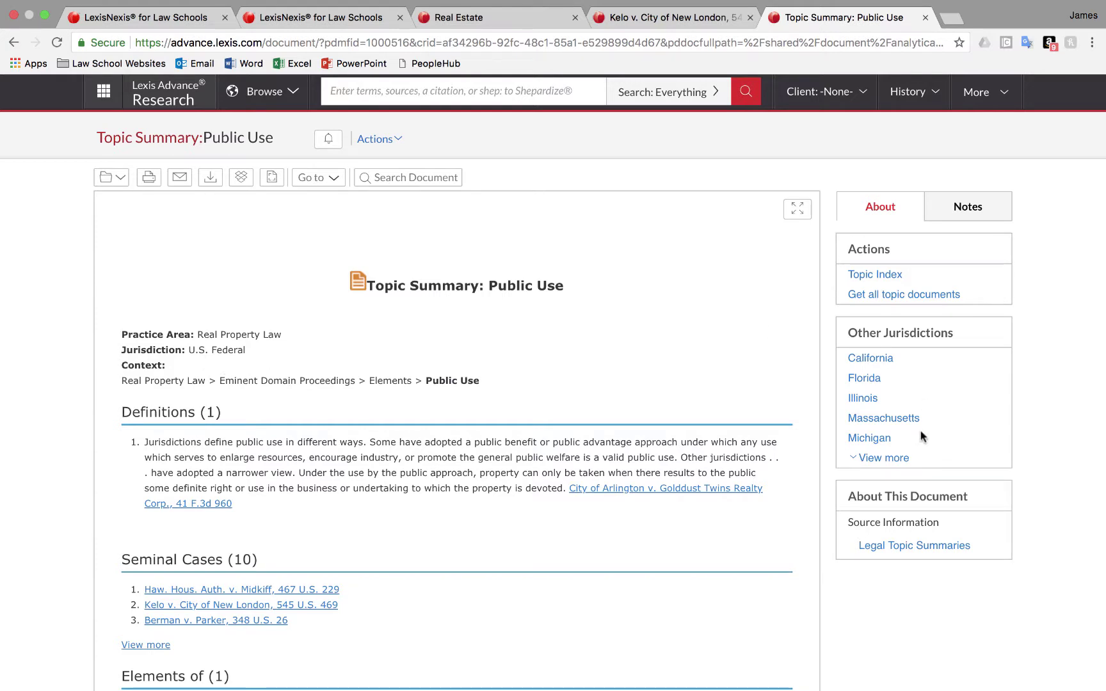
{"action": "left_click", "coordinate": [902, 458]}
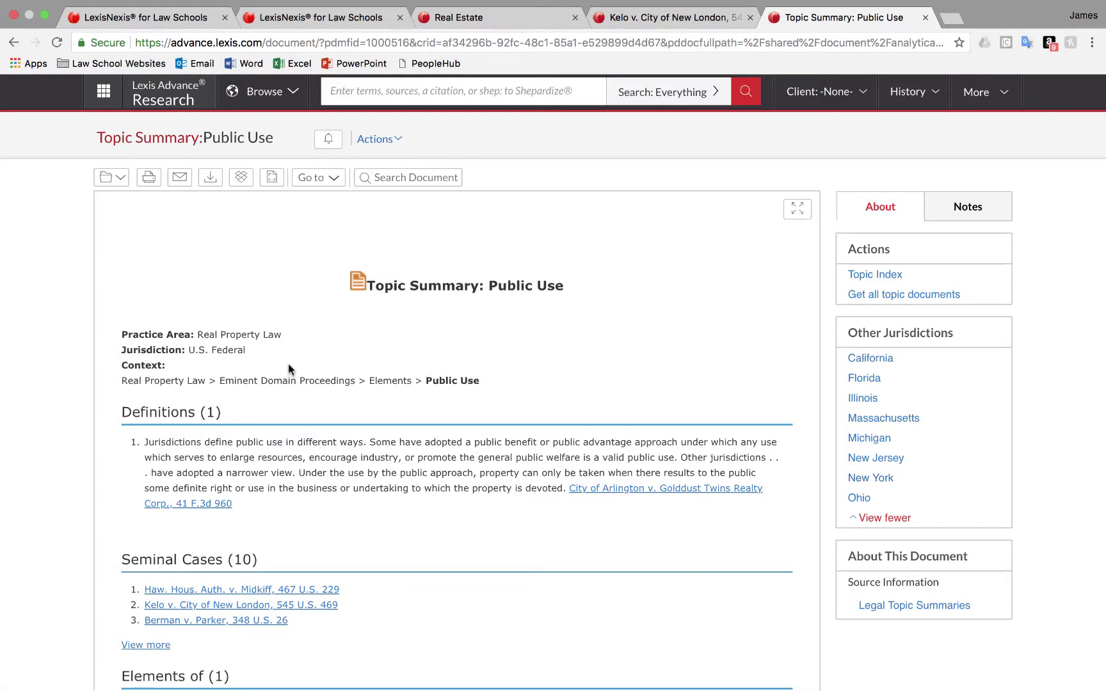
Close the Public Use topic summary, activate the Legal Issue Trail passages in Kelo, and open the trail for the Opinion's first marked passage
{"action": "left_click", "coordinate": [925, 17]}
{"action": "scroll", "coordinate": [878, 579], "scroll_direction": "down", "scroll_amount": 2}
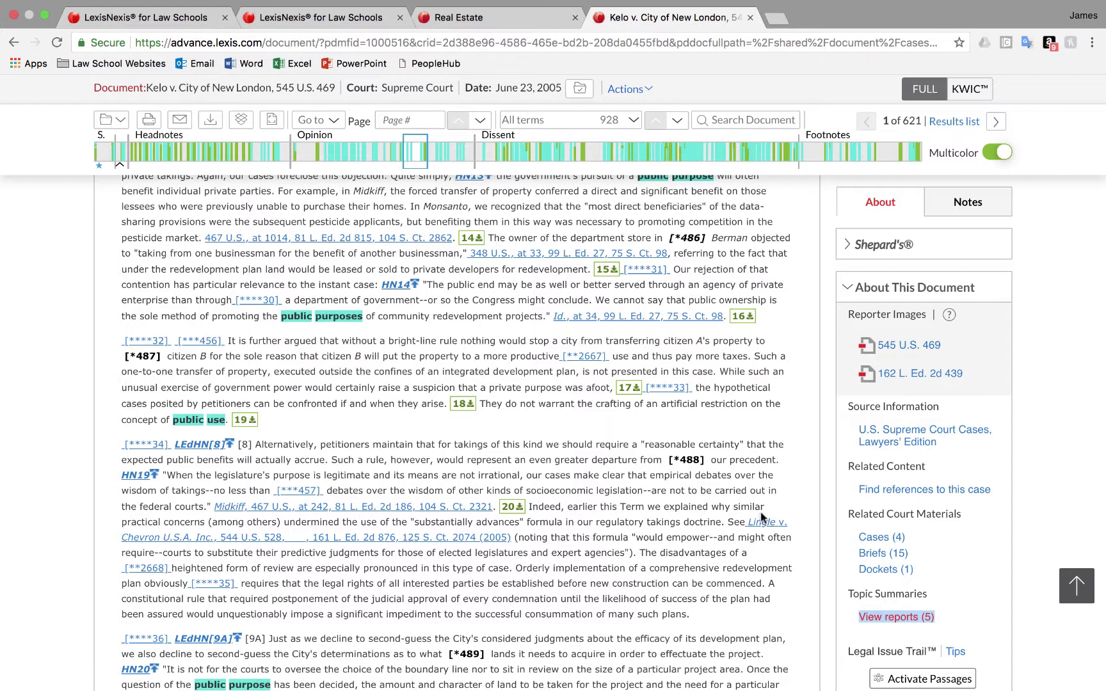
{"action": "left_click", "coordinate": [923, 681]}
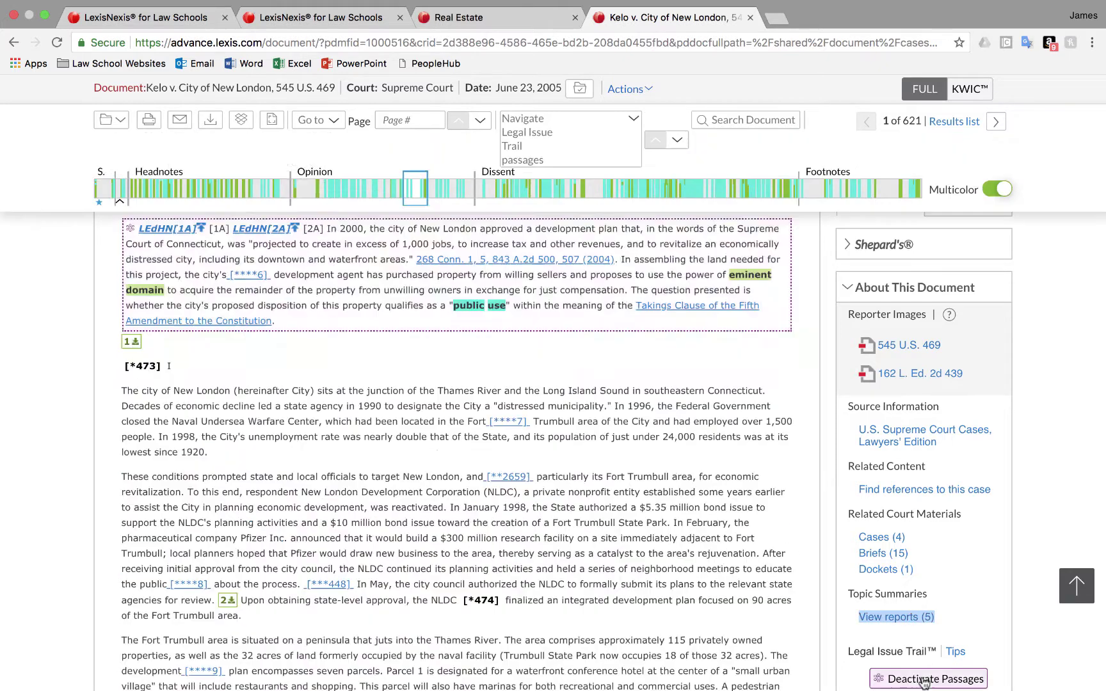
{"action": "scroll", "coordinate": [575, 442], "scroll_direction": "up", "scroll_amount": 3}
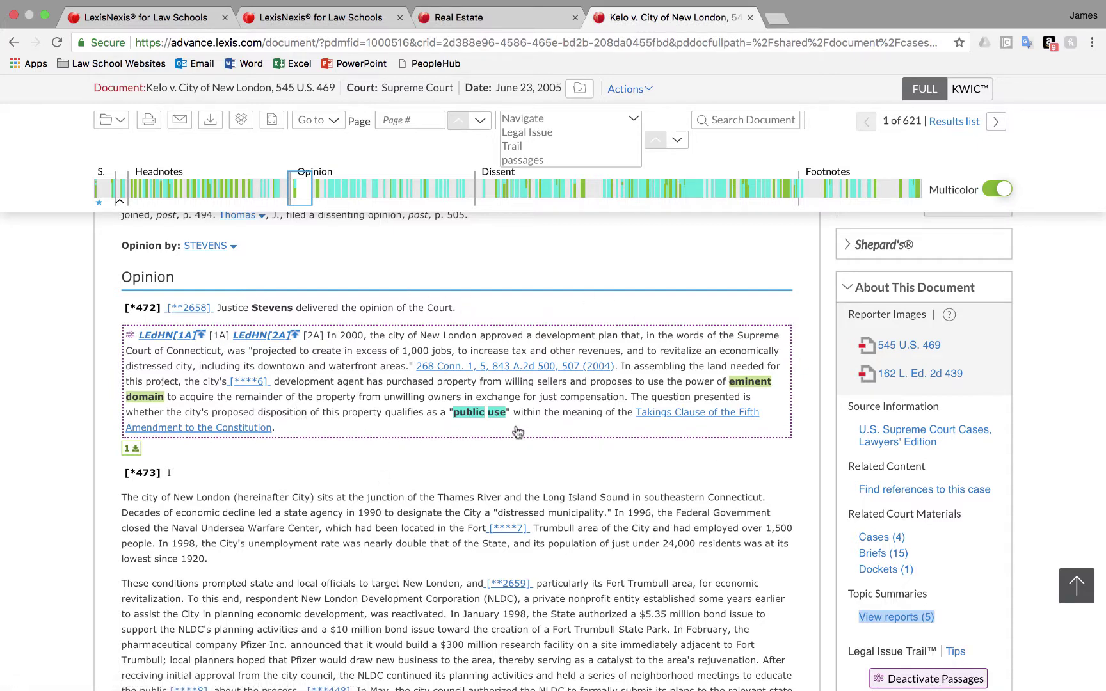
{"action": "left_click", "coordinate": [375, 413]}
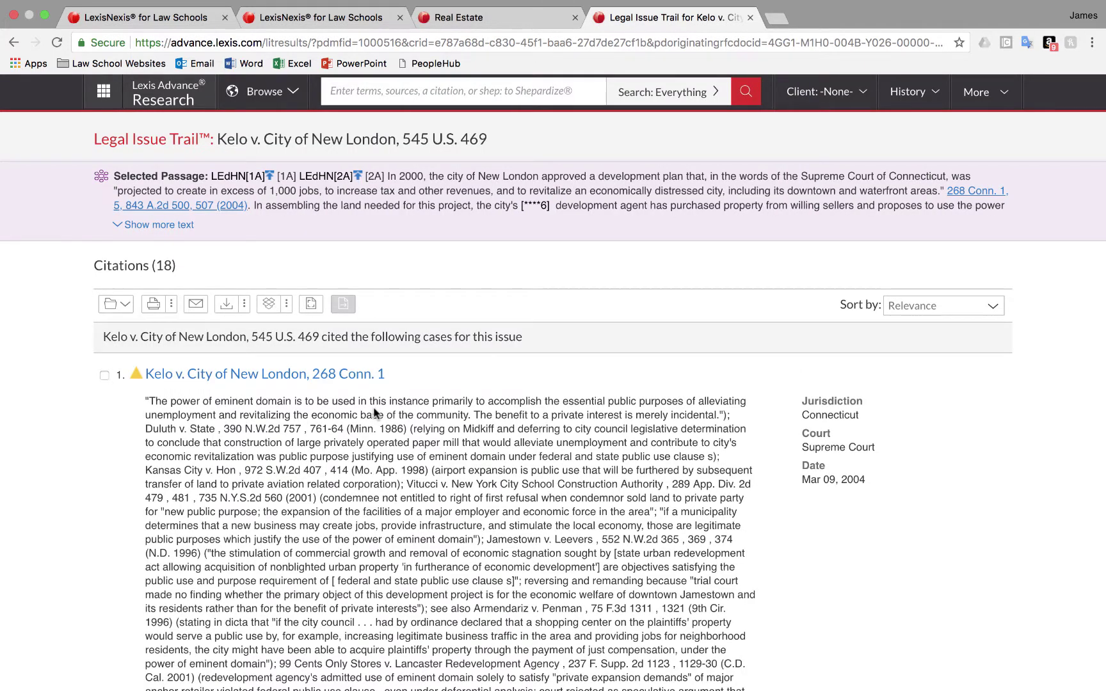
Read through the cases Kelo cited and the cases citing Kelo for the selected passage's issue
{"action": "scroll", "coordinate": [374, 412], "scroll_direction": "down", "scroll_amount": 3}
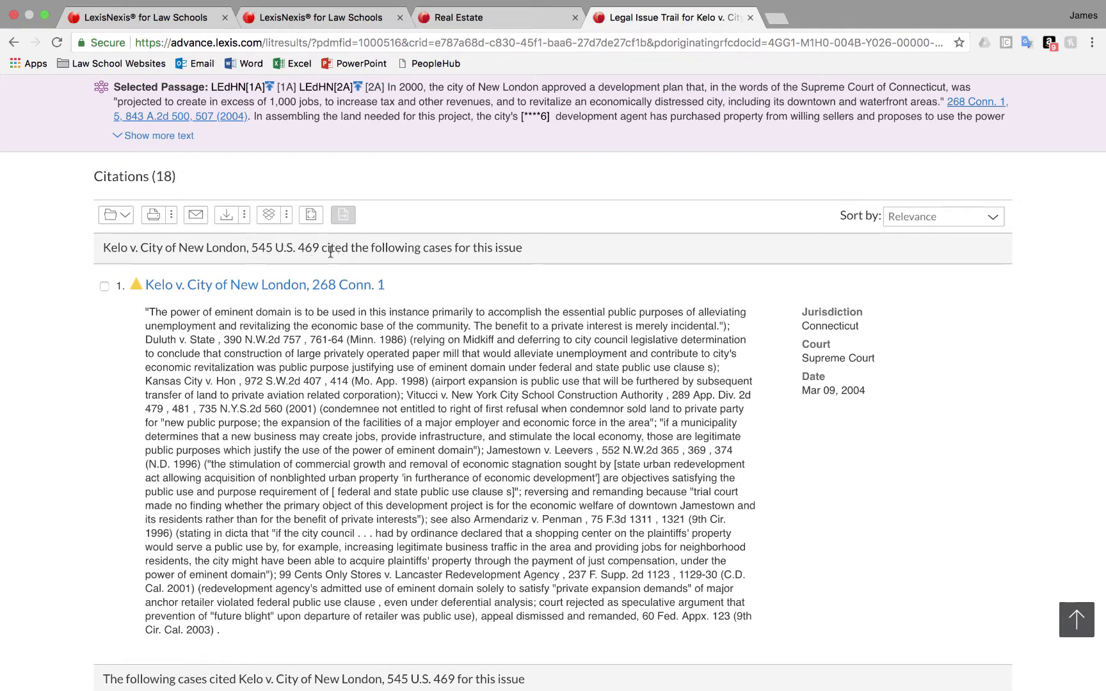
{"action": "left_click_drag", "start_coordinate": [327, 250], "coordinate": [522, 251]}
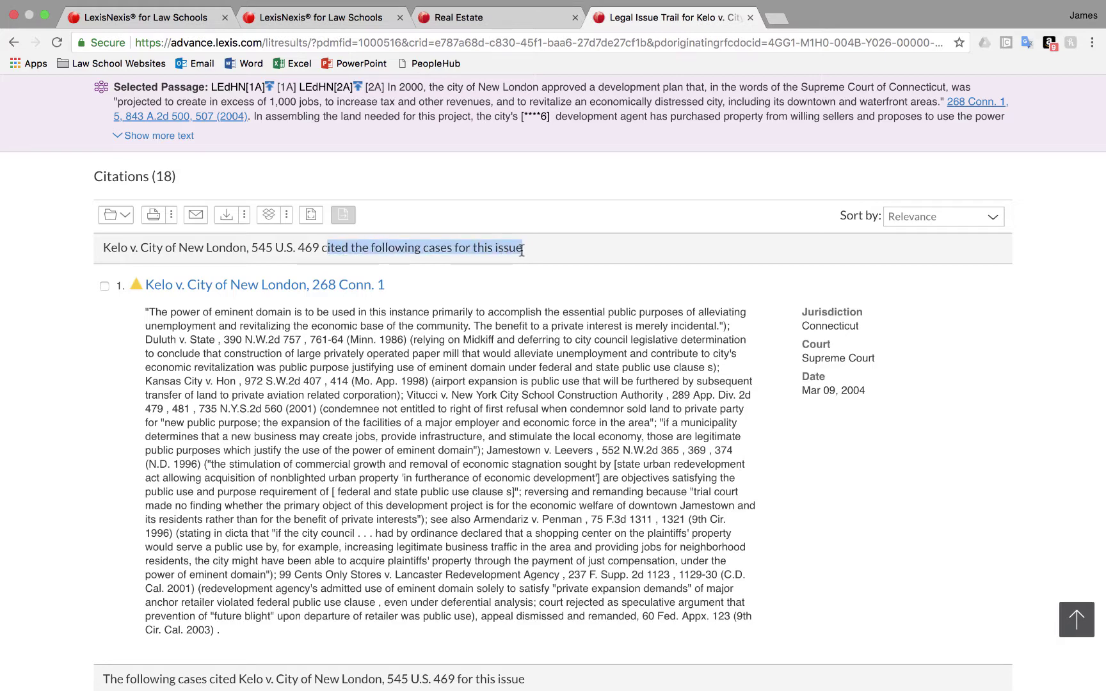
{"action": "scroll", "coordinate": [410, 333], "scroll_direction": "down", "scroll_amount": 2}
{"action": "scroll", "coordinate": [355, 390], "scroll_direction": "down", "scroll_amount": 2}
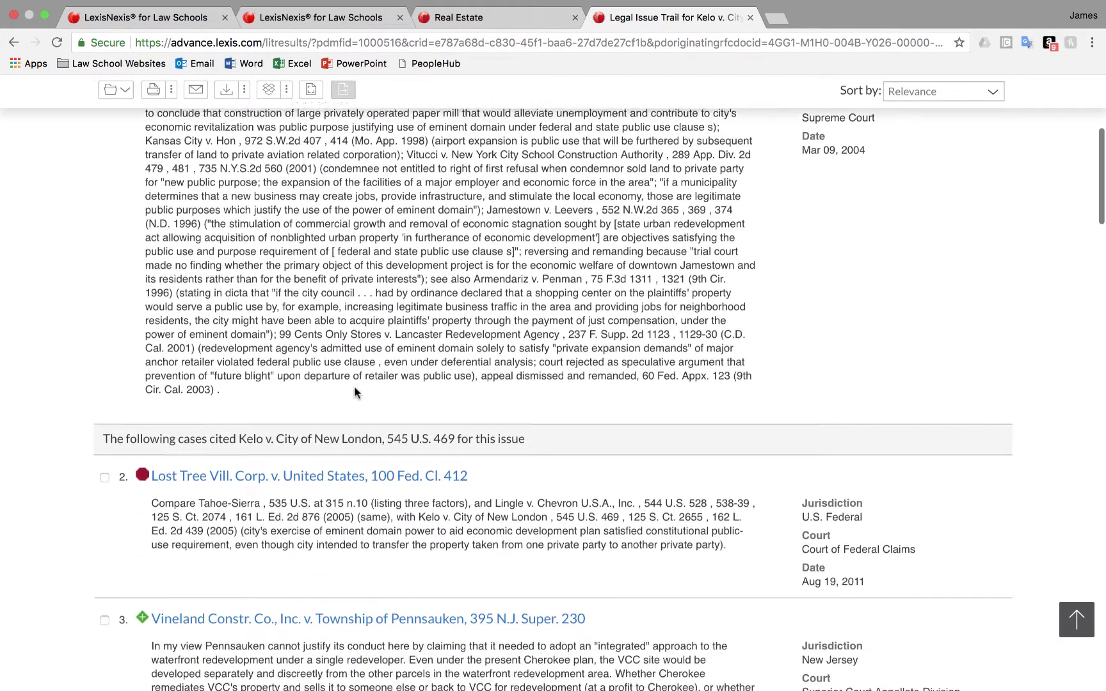
{"action": "scroll", "coordinate": [354, 388], "scroll_direction": "down", "scroll_amount": 3}
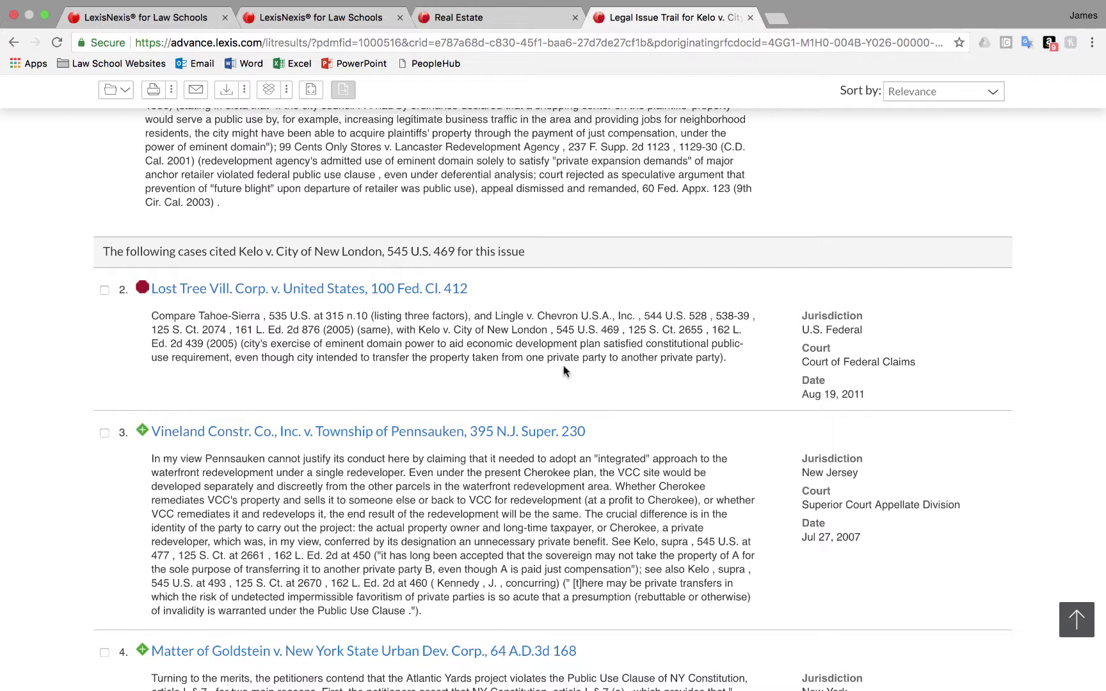
{"action": "key", "text": "Home"}
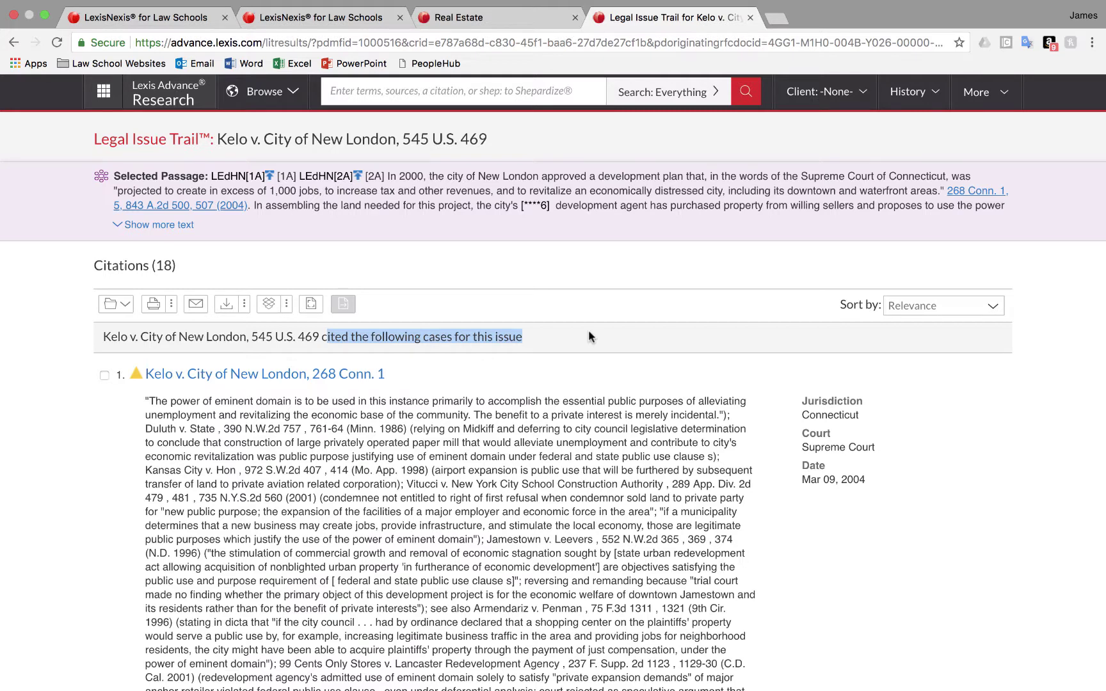
Return to the Kelo opinion and deactivate its Legal Issue Trail passages from the document information
{"action": "left_click", "coordinate": [13, 42]}
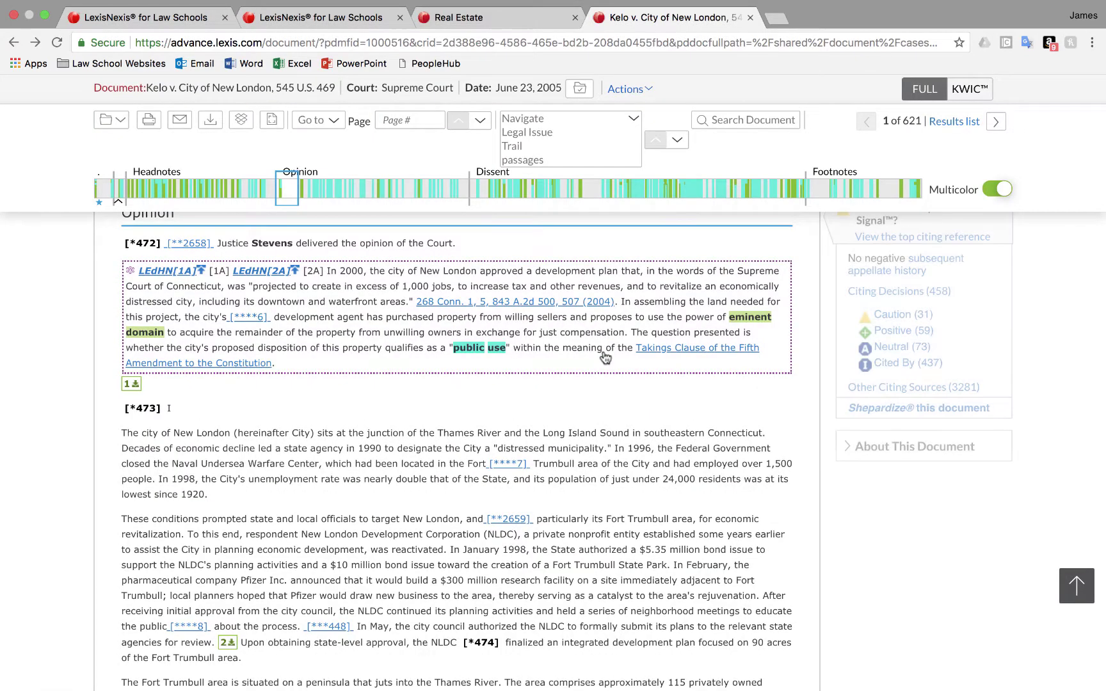
{"action": "left_click", "coordinate": [948, 451]}
{"action": "left_click", "coordinate": [945, 614]}
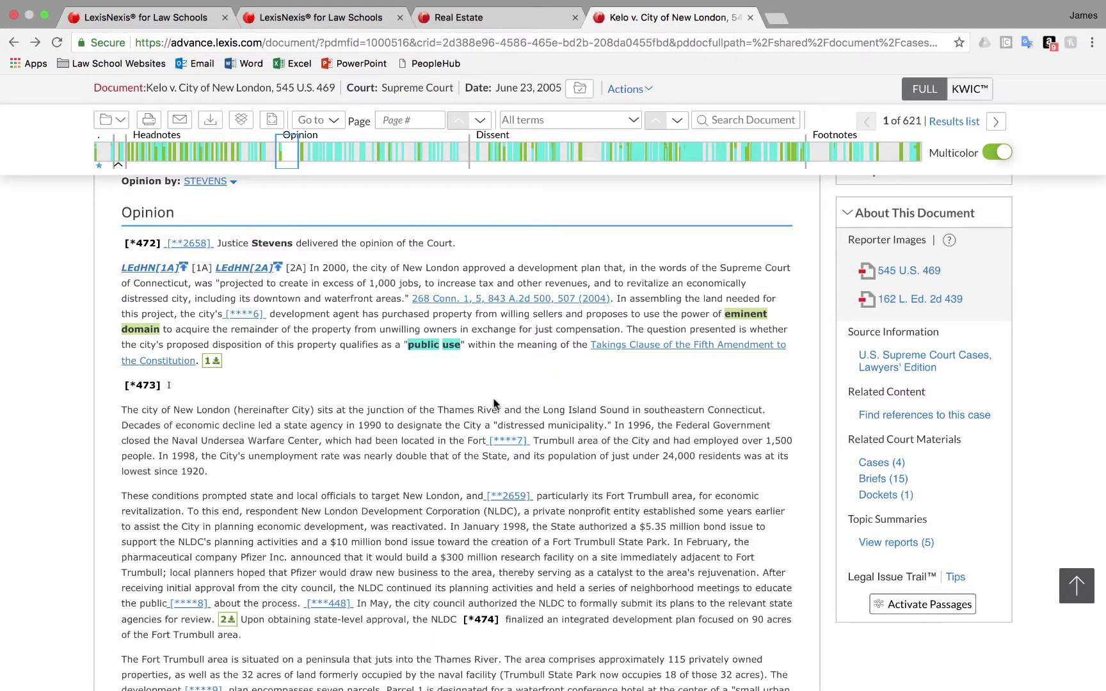
Go to the Lexis Advance research home page and open the Advanced Search form for Cases
{"action": "left_click", "coordinate": [150, 97]}
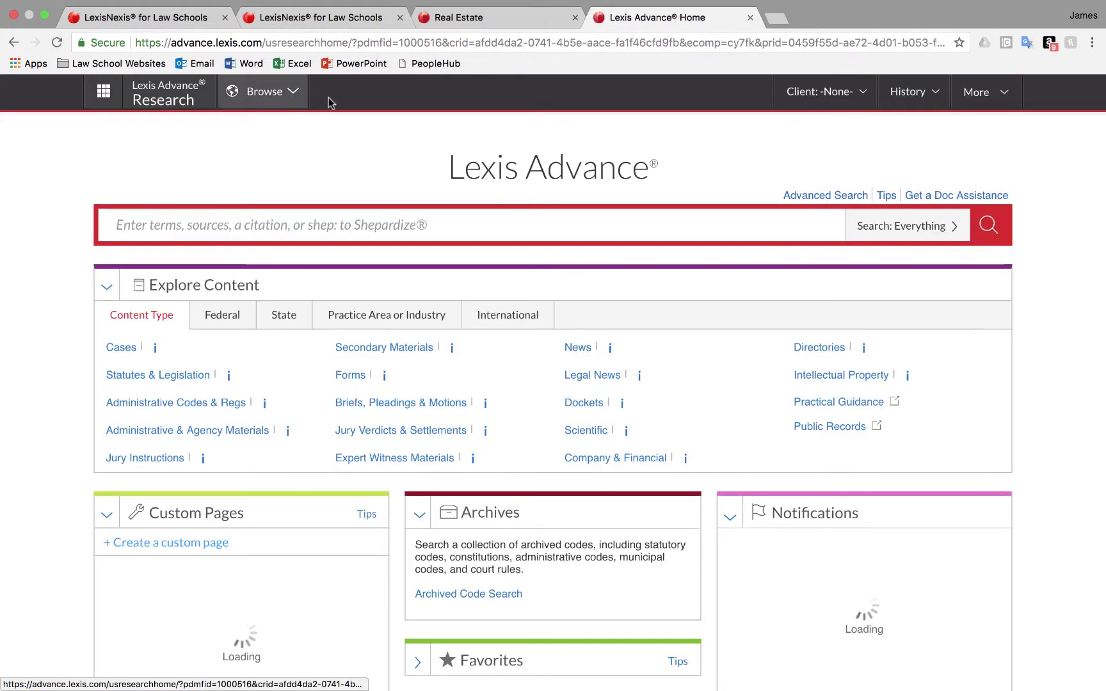
{"action": "left_click", "coordinate": [803, 195]}
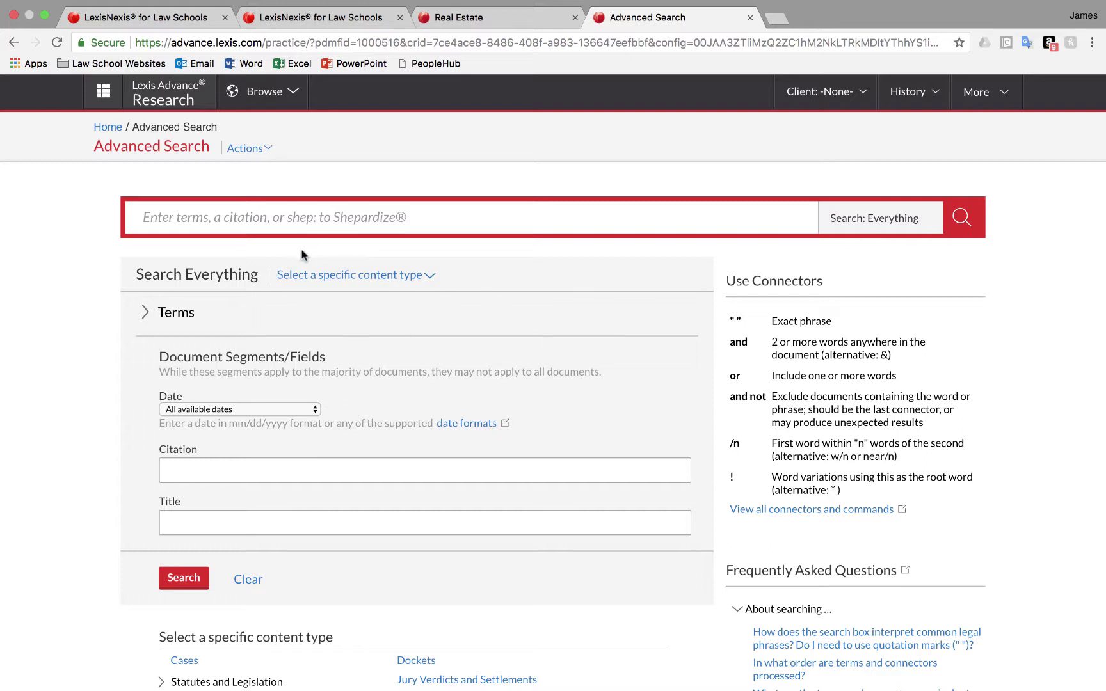
{"action": "left_click", "coordinate": [358, 277]}
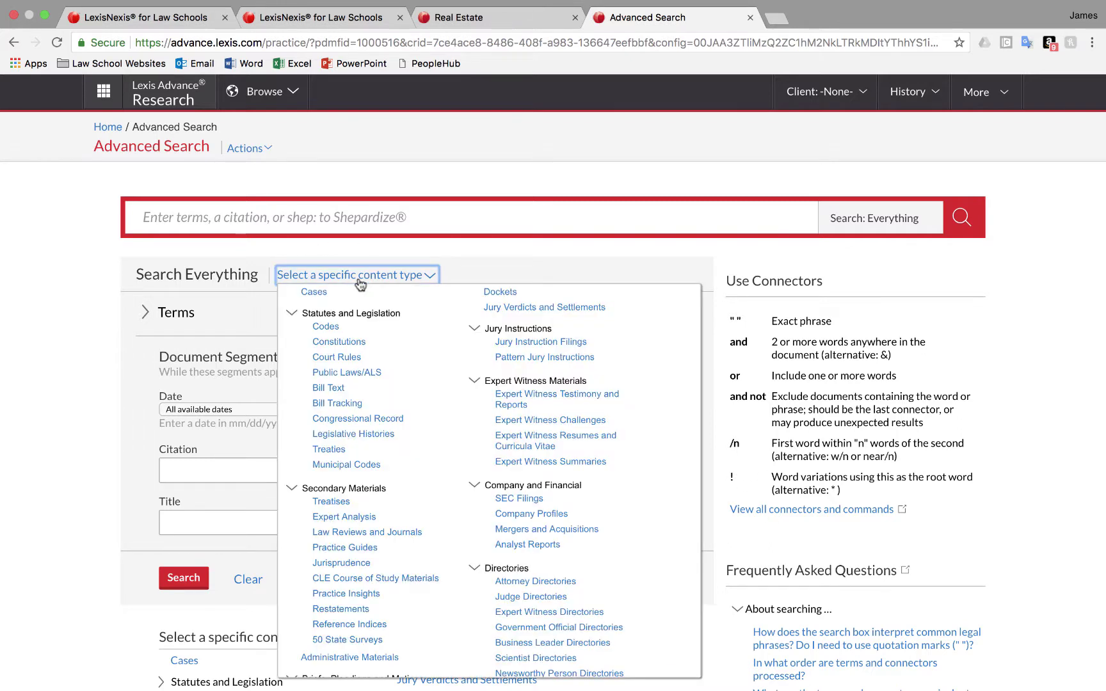
{"action": "left_click", "coordinate": [313, 292]}
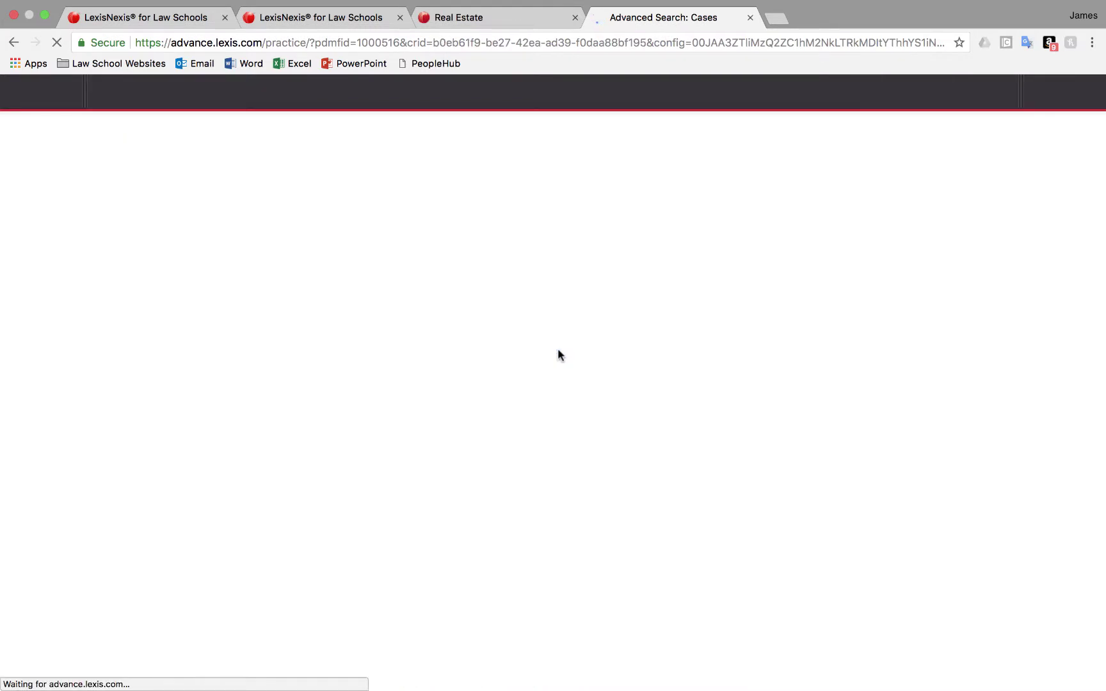
Examine the segment fields available for a case search, including Written By, Opinion By, Concurrence By and Dissent By
{"action": "scroll", "coordinate": [503, 370], "scroll_direction": "down", "scroll_amount": 2}
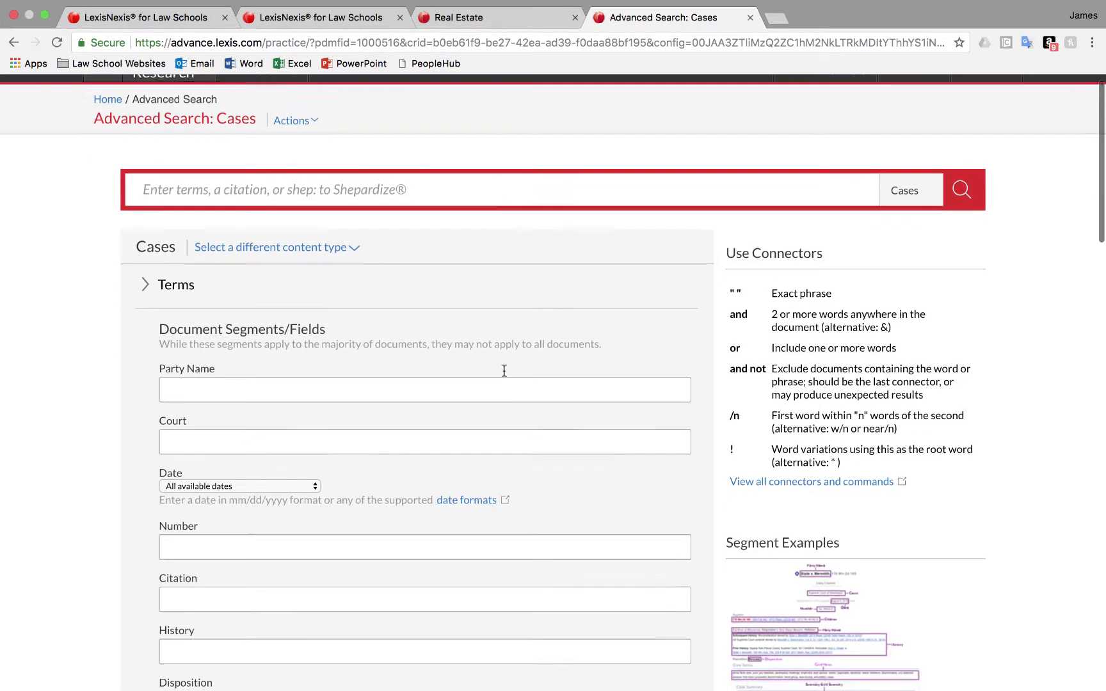
{"action": "scroll", "coordinate": [503, 371], "scroll_direction": "down", "scroll_amount": 1}
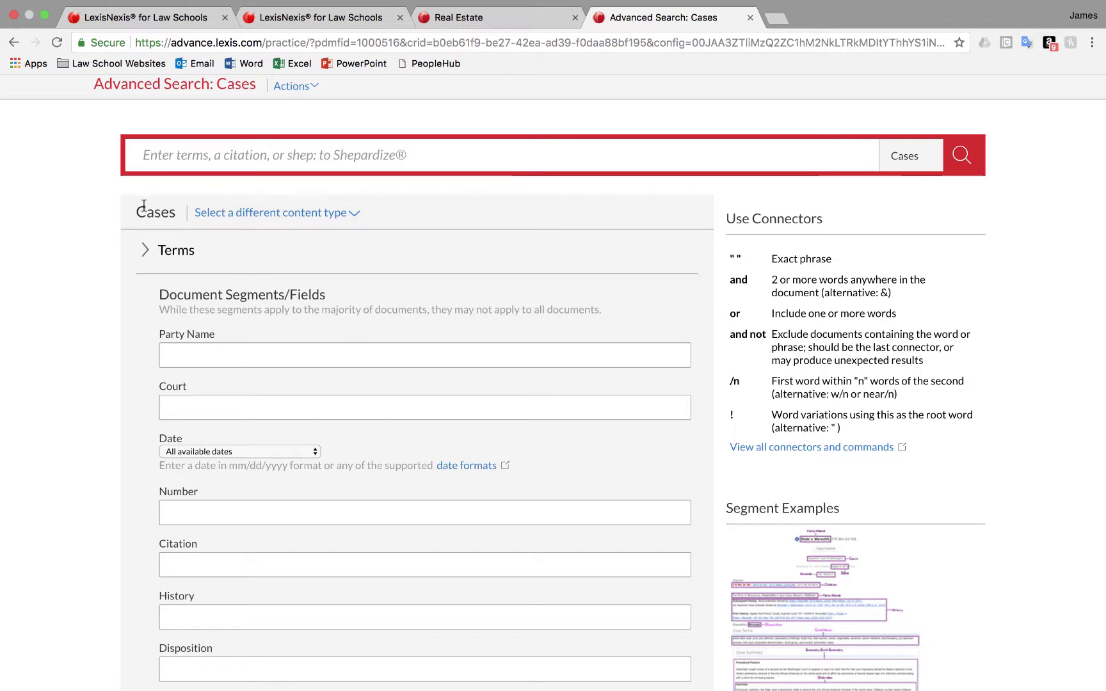
{"action": "scroll", "coordinate": [362, 393], "scroll_direction": "down", "scroll_amount": 8}
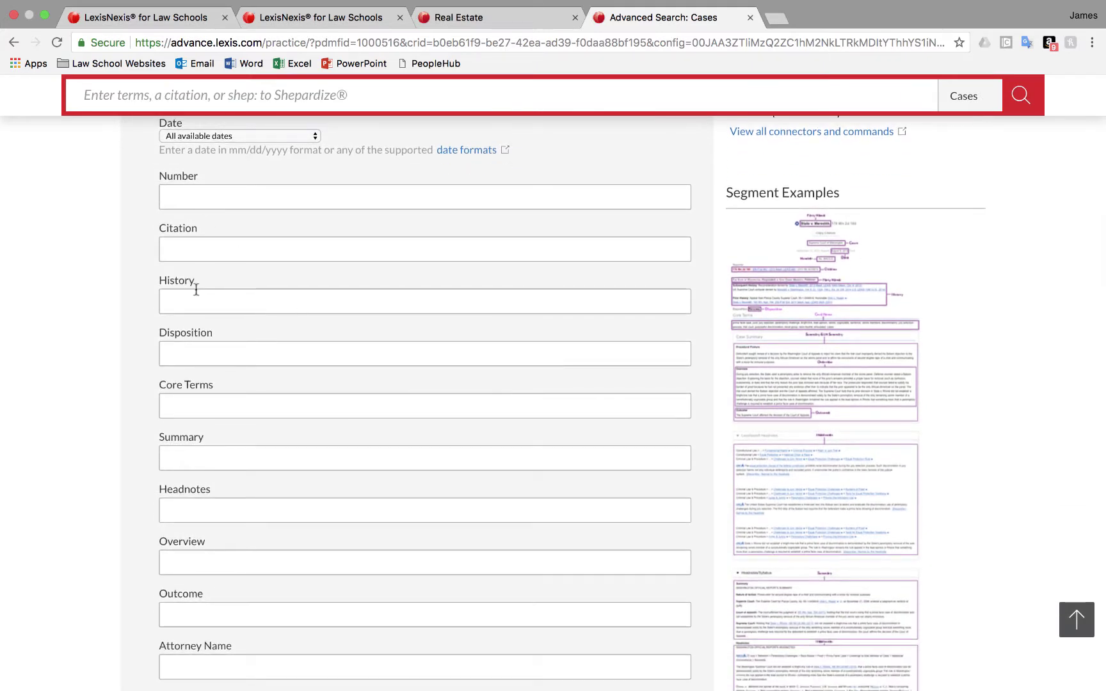
{"action": "scroll", "coordinate": [249, 465], "scroll_direction": "down", "scroll_amount": 7}
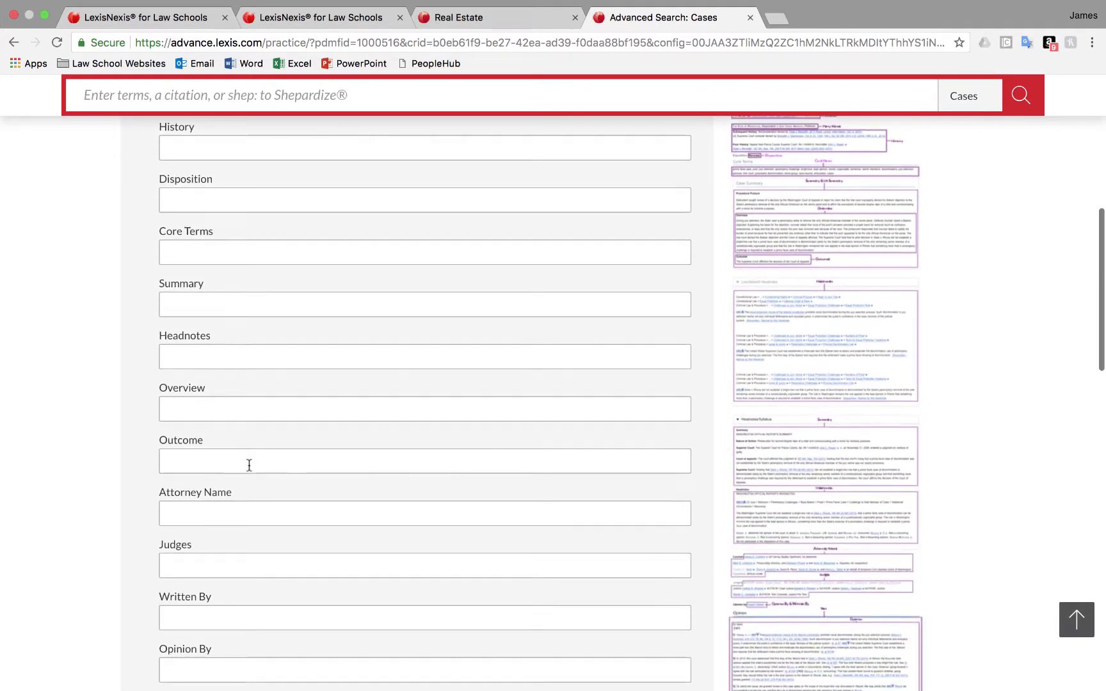
{"action": "scroll", "coordinate": [182, 563], "scroll_direction": "down", "scroll_amount": 4}
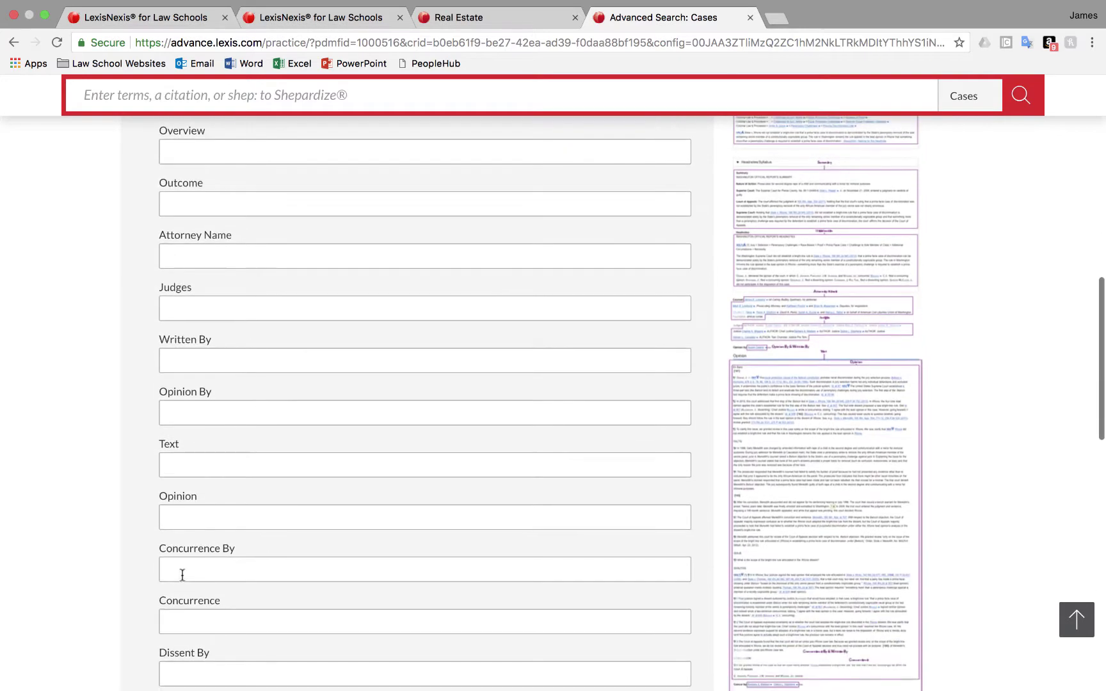
{"action": "scroll", "coordinate": [179, 508], "scroll_direction": "down", "scroll_amount": 2}
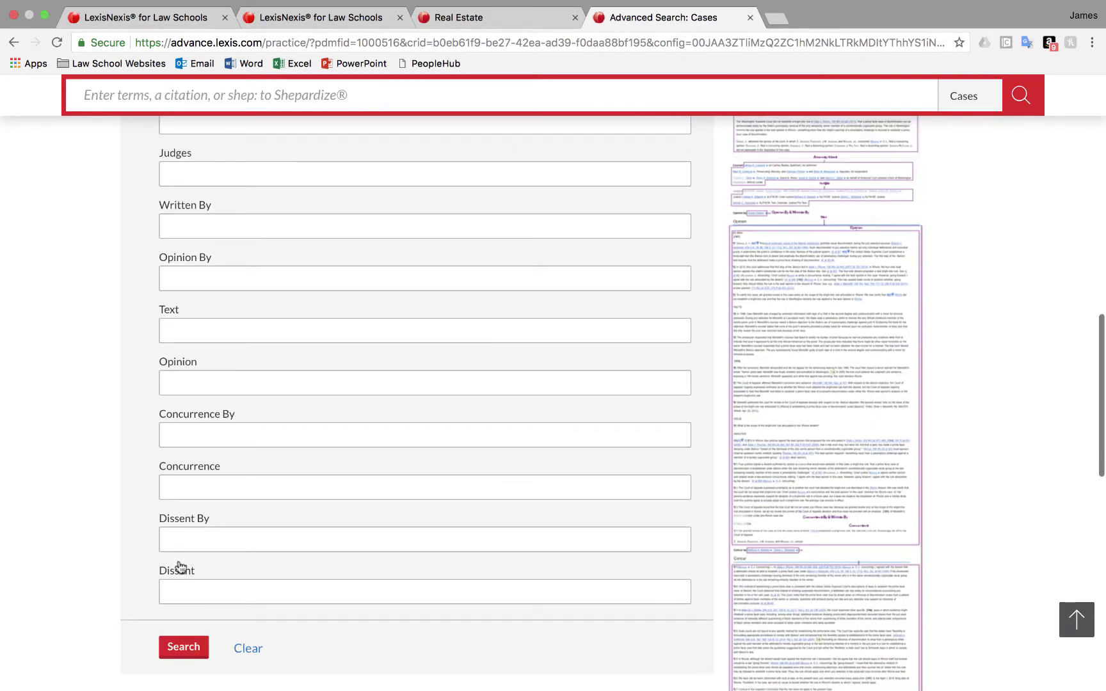
{"action": "scroll", "coordinate": [178, 579], "scroll_direction": "down", "scroll_amount": 1}
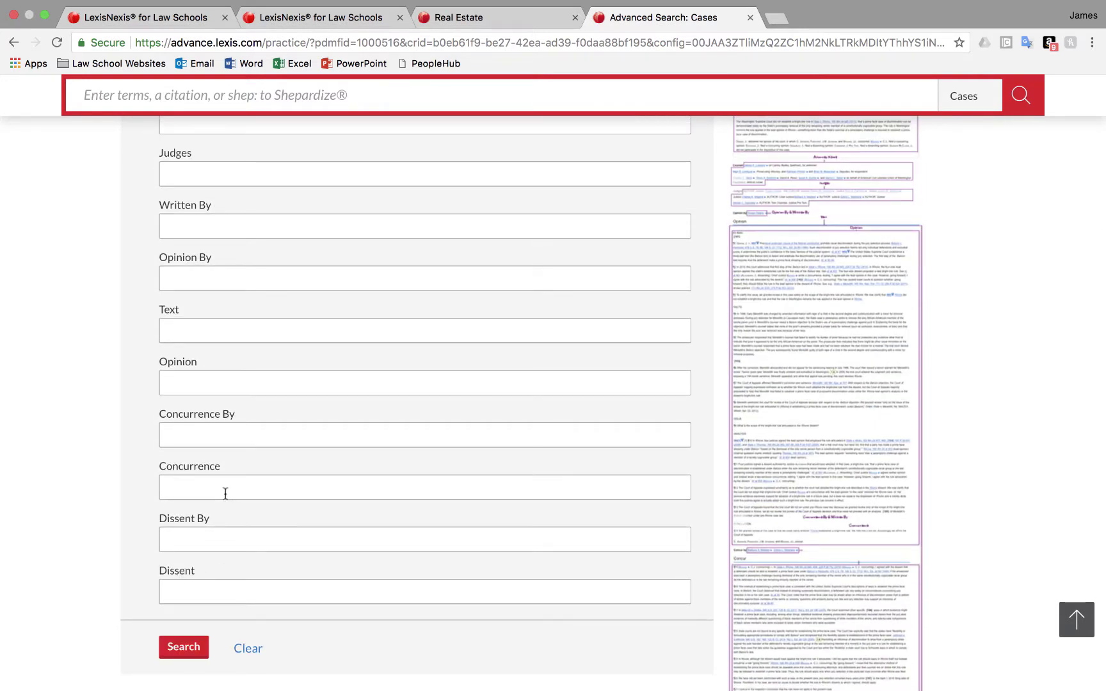
{"action": "scroll", "coordinate": [225, 494], "scroll_direction": "up", "scroll_amount": 3}
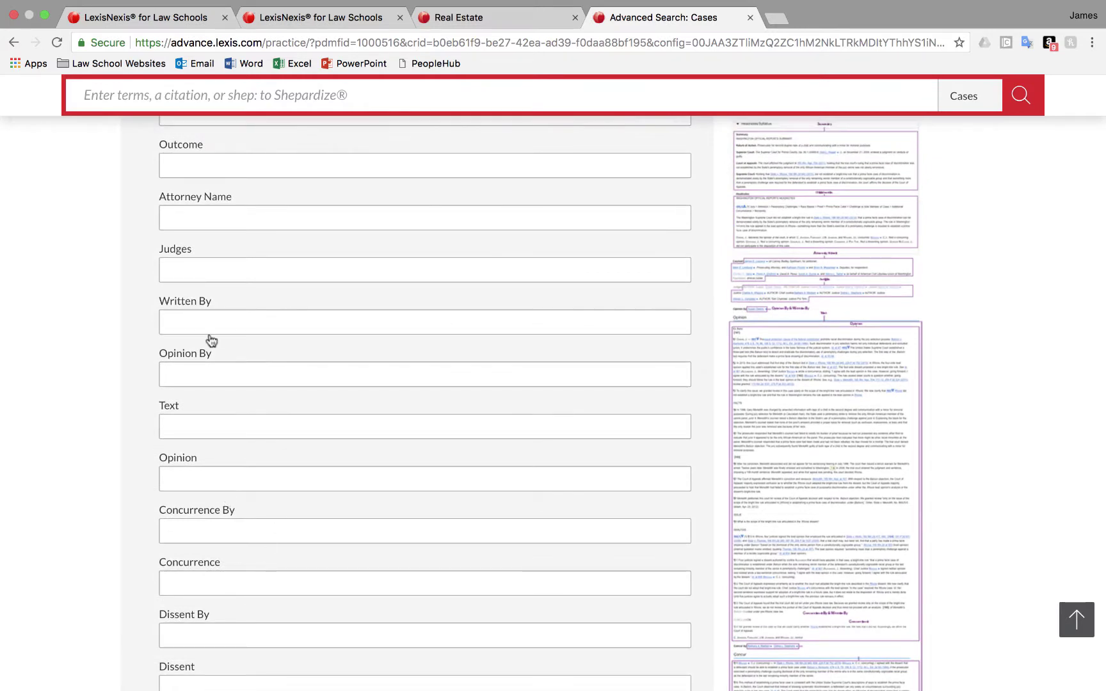
{"action": "scroll", "coordinate": [201, 522], "scroll_direction": "down", "scroll_amount": 2}
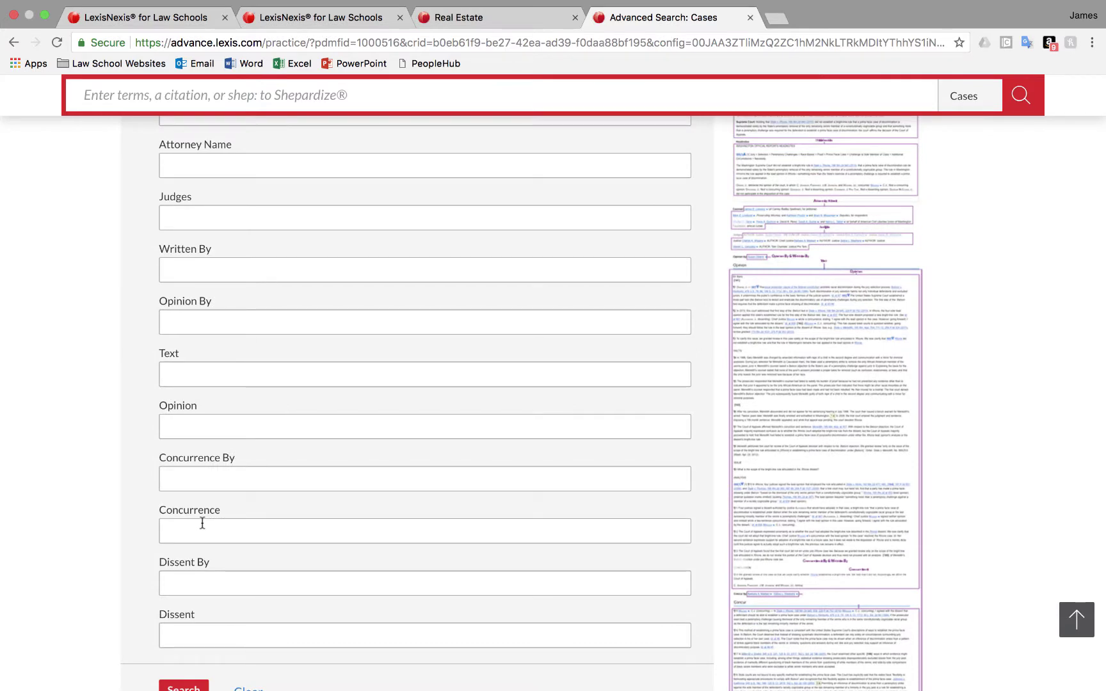
{"action": "left_click", "coordinate": [225, 269]}
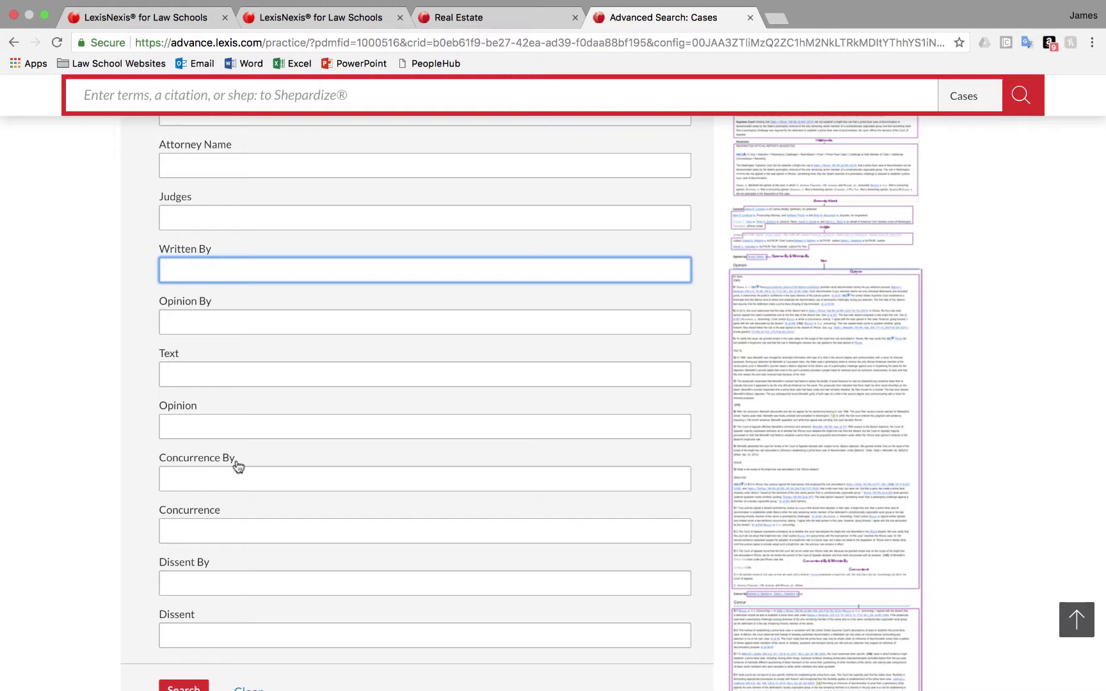
{"action": "left_click", "coordinate": [198, 320]}
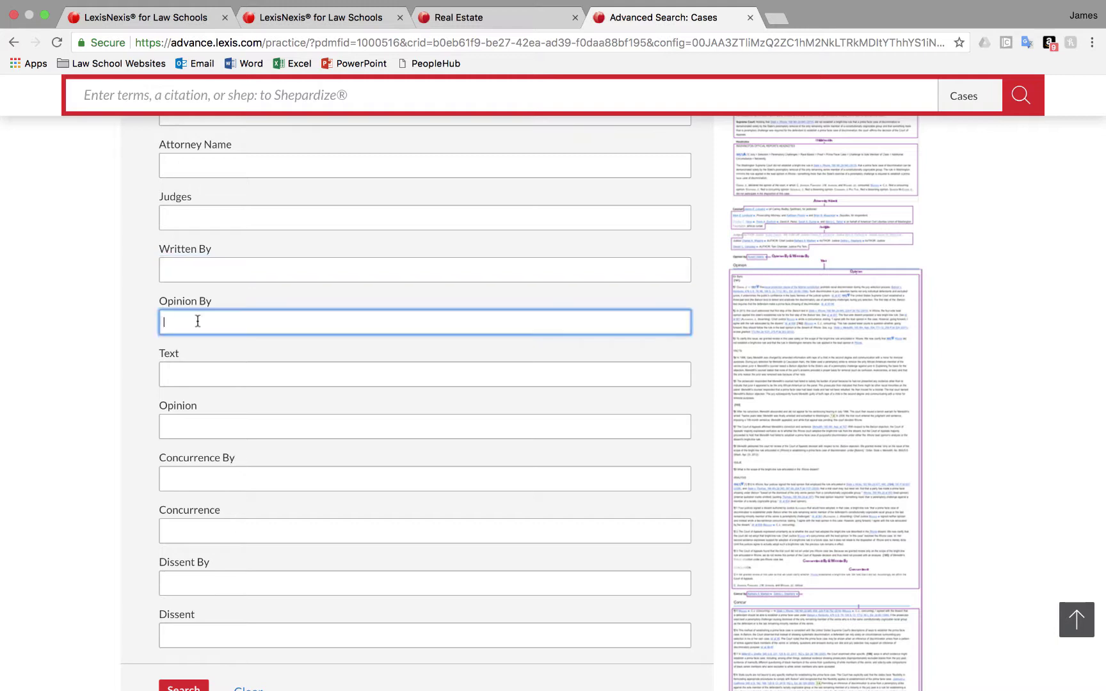
{"action": "left_click", "coordinate": [179, 472]}
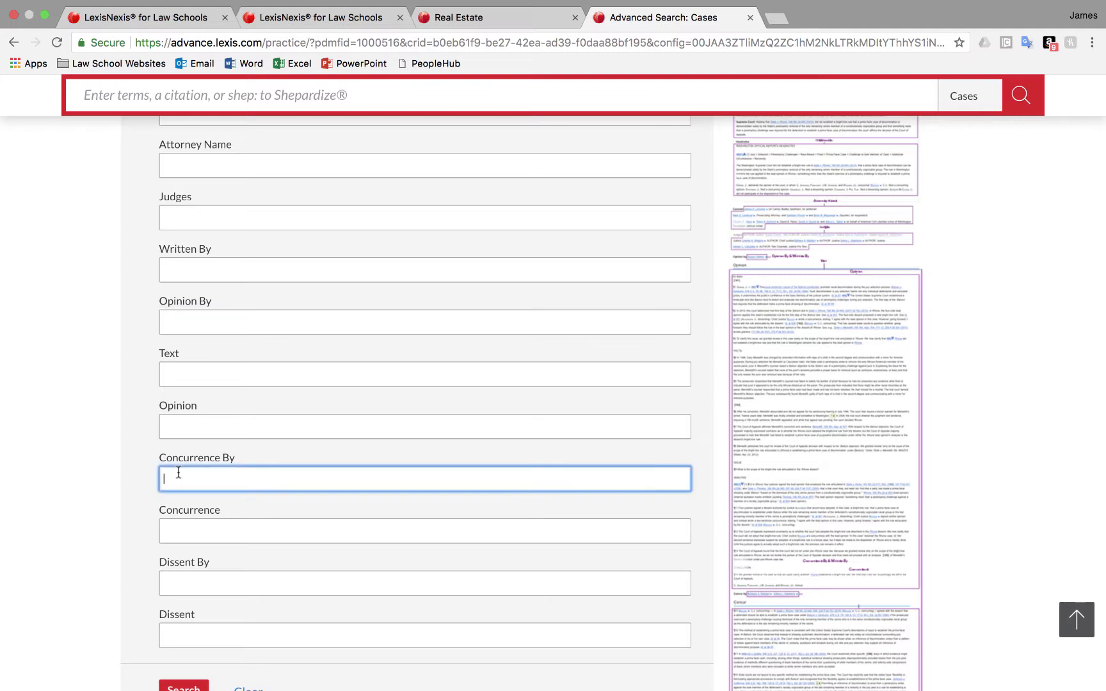
{"action": "left_click", "coordinate": [194, 590]}
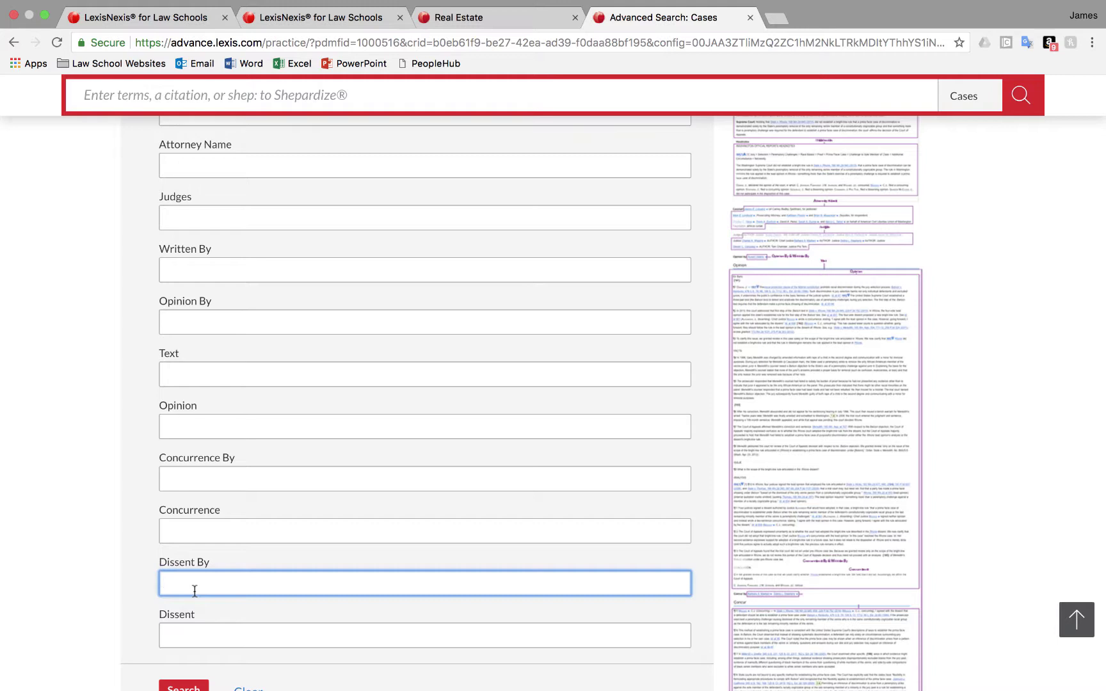
Restrict the case search to opinions by "scalia" using the Opinion By segment
{"action": "scroll", "coordinate": [196, 499], "scroll_direction": "up", "scroll_amount": 1}
{"action": "left_click", "coordinate": [196, 361]}
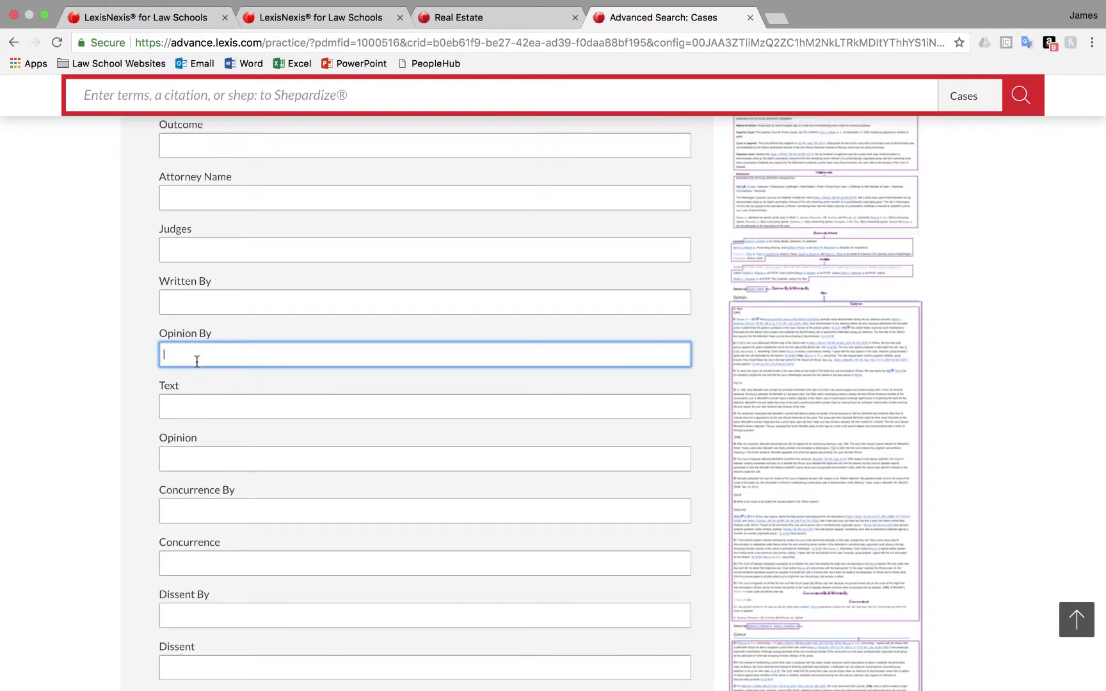
{"action": "type", "text": "scalia"}
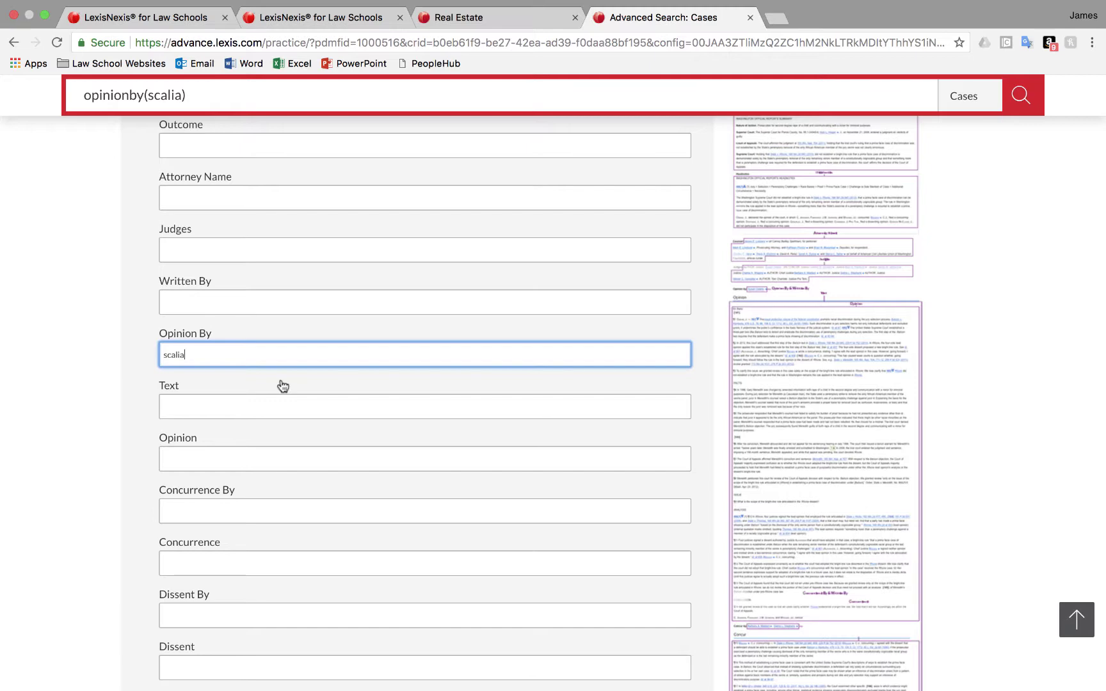
{"action": "left_click_drag", "start_coordinate": [265, 344], "coordinate": [228, 237]}
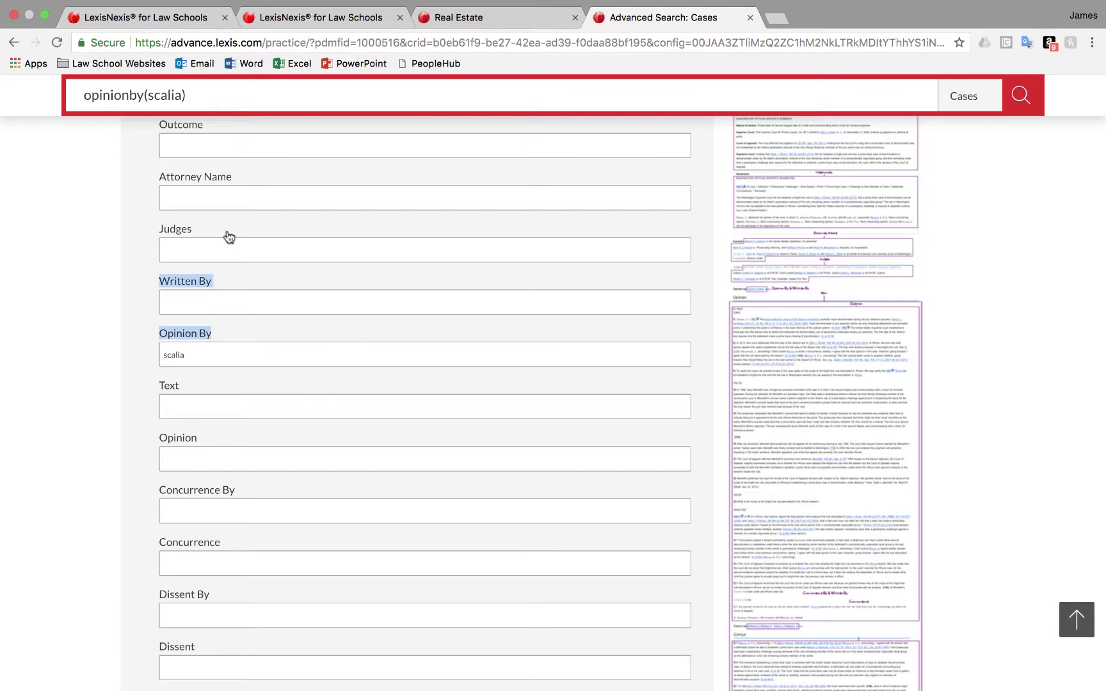
Extend the query to "opinionby(scalia) and cheese" and run the case search
{"action": "scroll", "coordinate": [228, 133], "scroll_direction": "up", "scroll_amount": 10}
{"action": "left_click", "coordinate": [276, 217]}
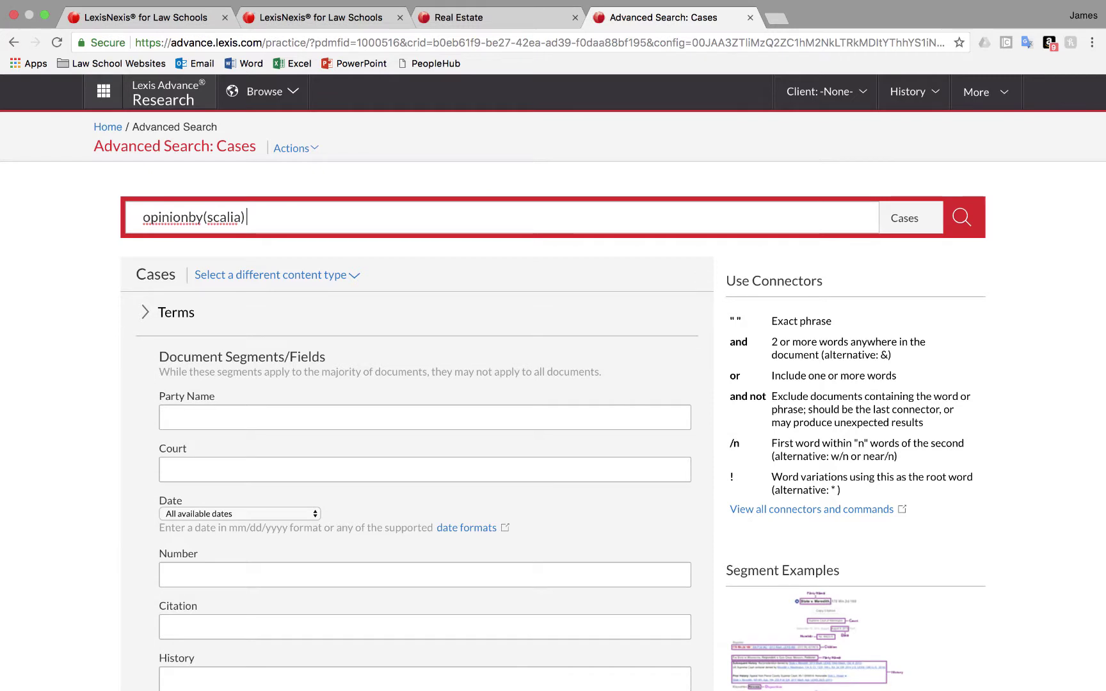
{"action": "type", "text": "about"}
{"action": "key", "text": "BackSpace"}
{"action": "key", "text": "BackSpace"}
{"action": "key", "text": "BackSpace"}
{"action": "key", "text": "BackSpace"}
{"action": "key", "text": "BackSpace"}
{"action": "key", "text": "BackSpace"}
{"action": "type", "text": "and "}
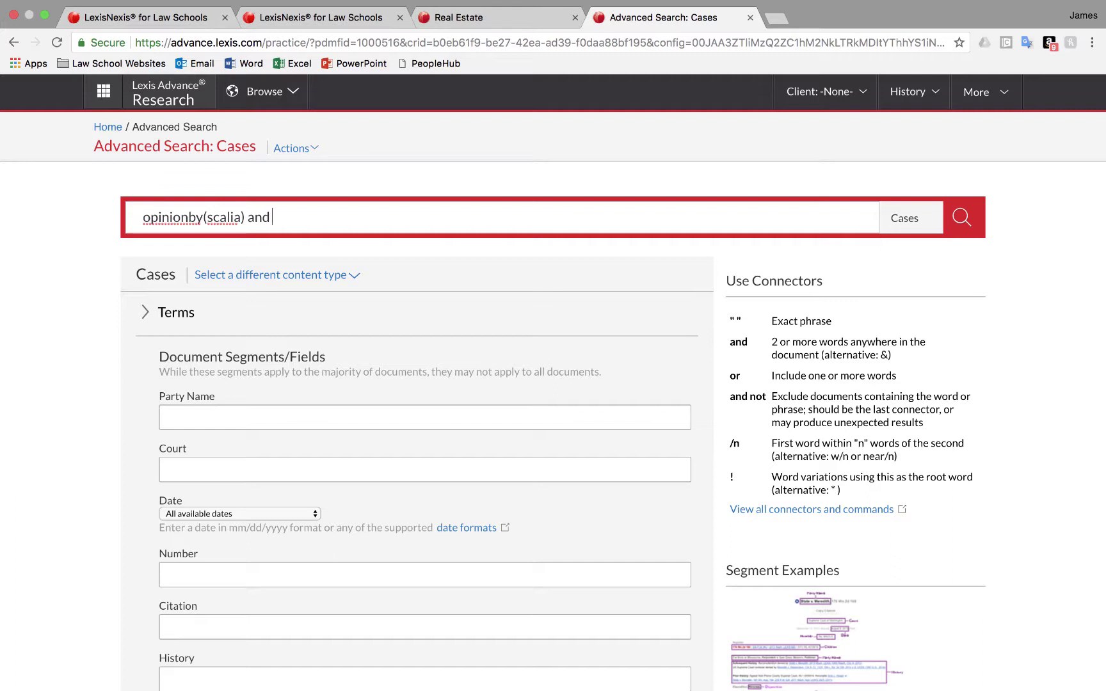
{"action": "type", "text": "cheese"}
{"action": "left_click", "coordinate": [960, 229]}
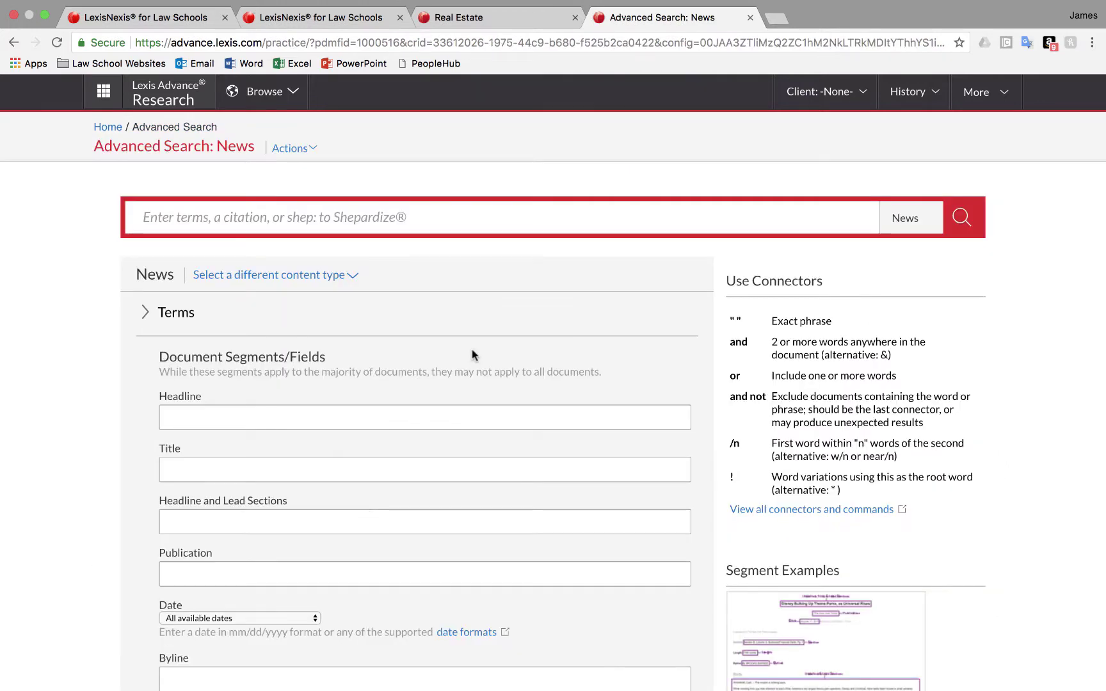
Rerun the "eminent domain" search from the research history and narrow its cases with atleast5("public use" or "public purpose")
{"action": "left_click", "coordinate": [931, 92]}
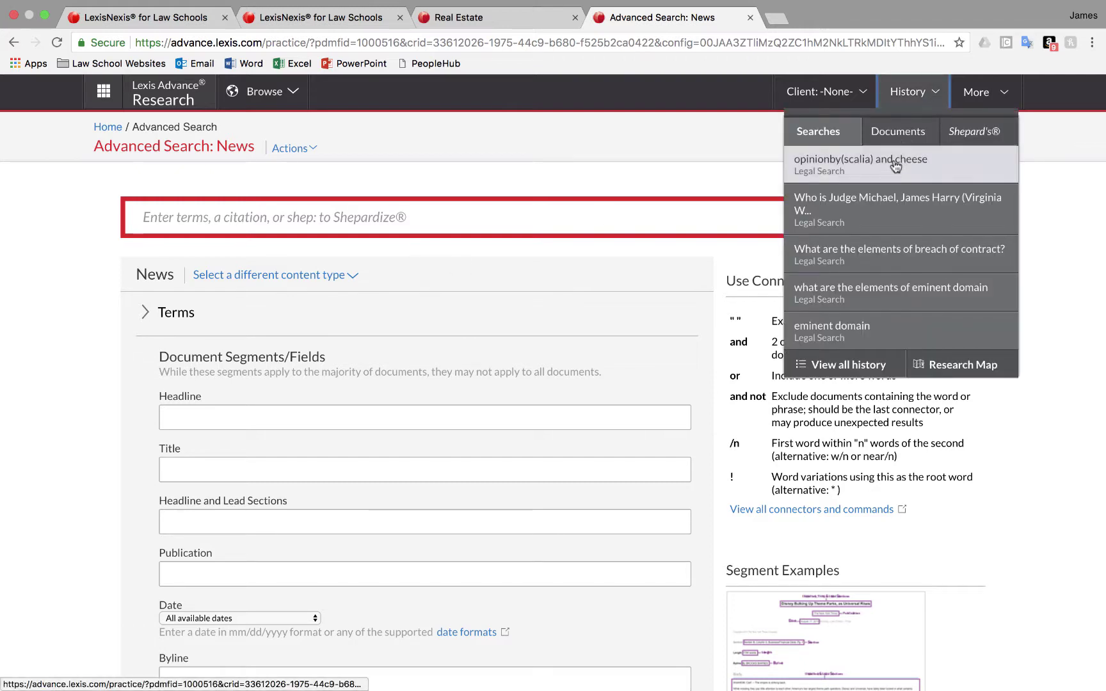
{"action": "left_click", "coordinate": [831, 329]}
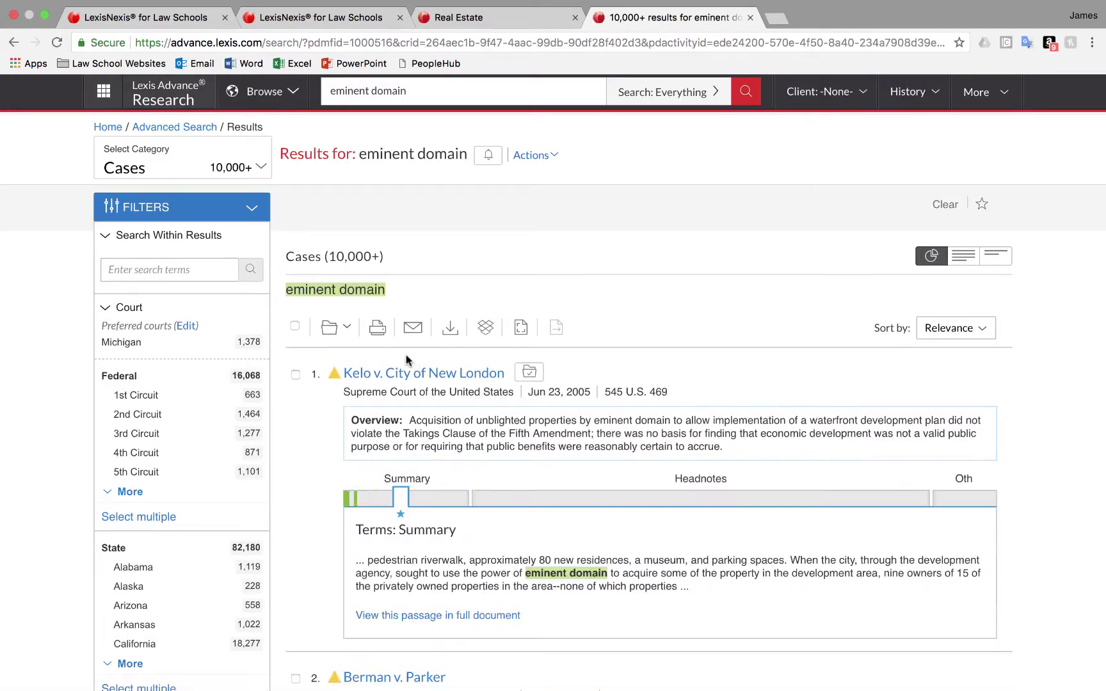
{"action": "left_click", "coordinate": [172, 269]}
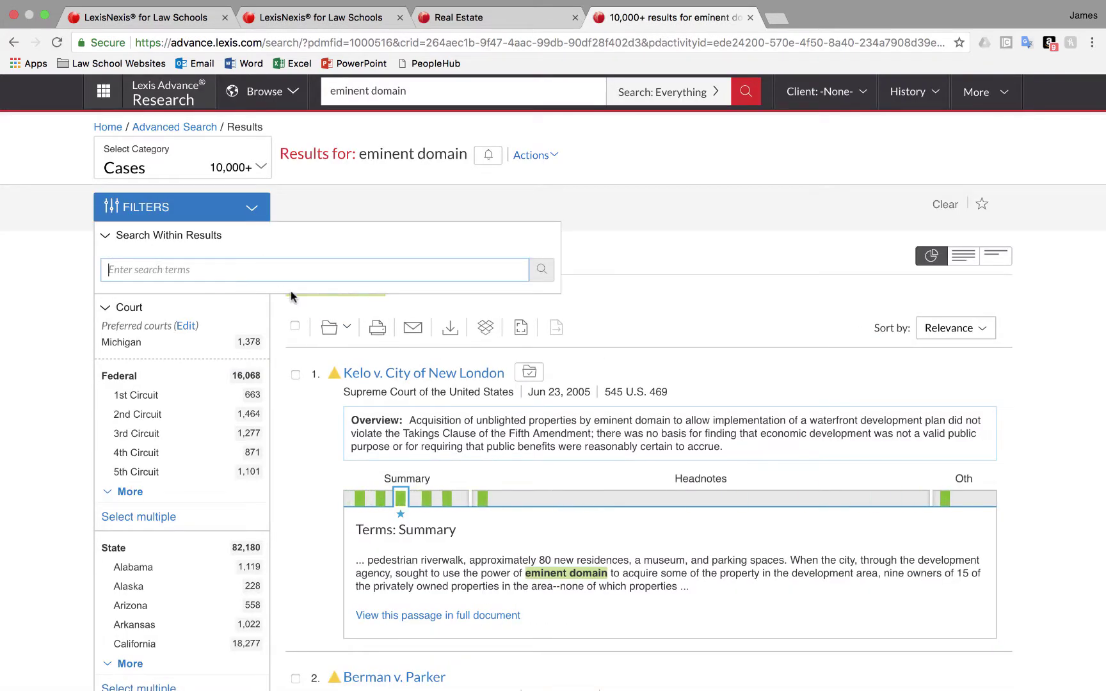
{"action": "type", "text": "atleast"}
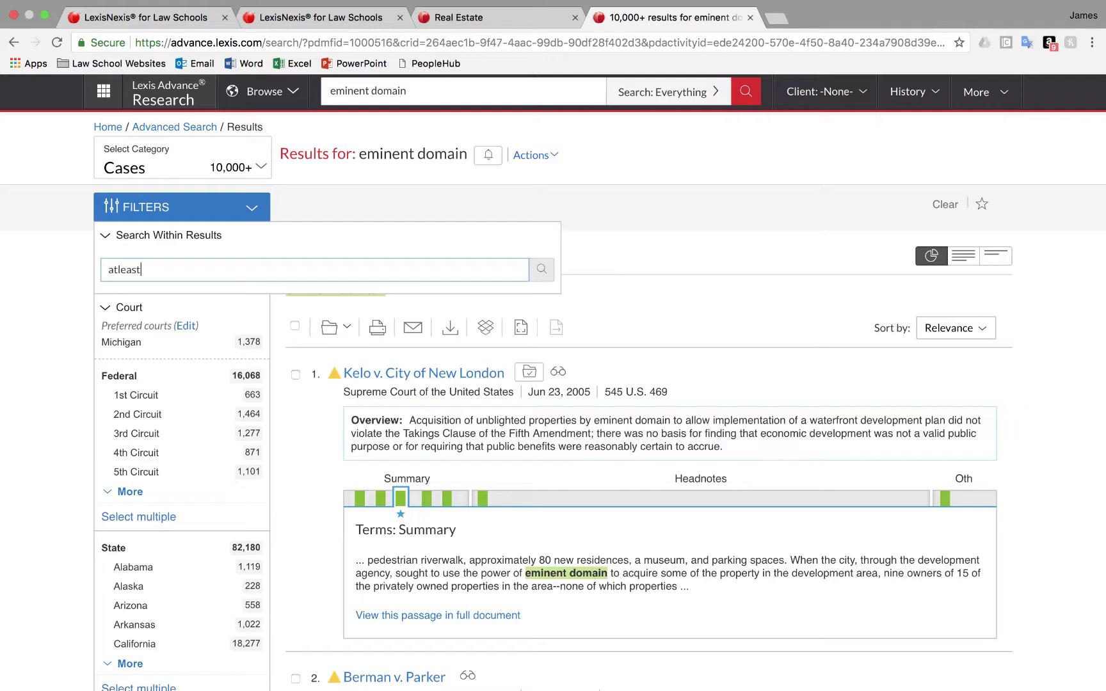
{"action": "type", "text": "5(\"public use\" or \"public"}
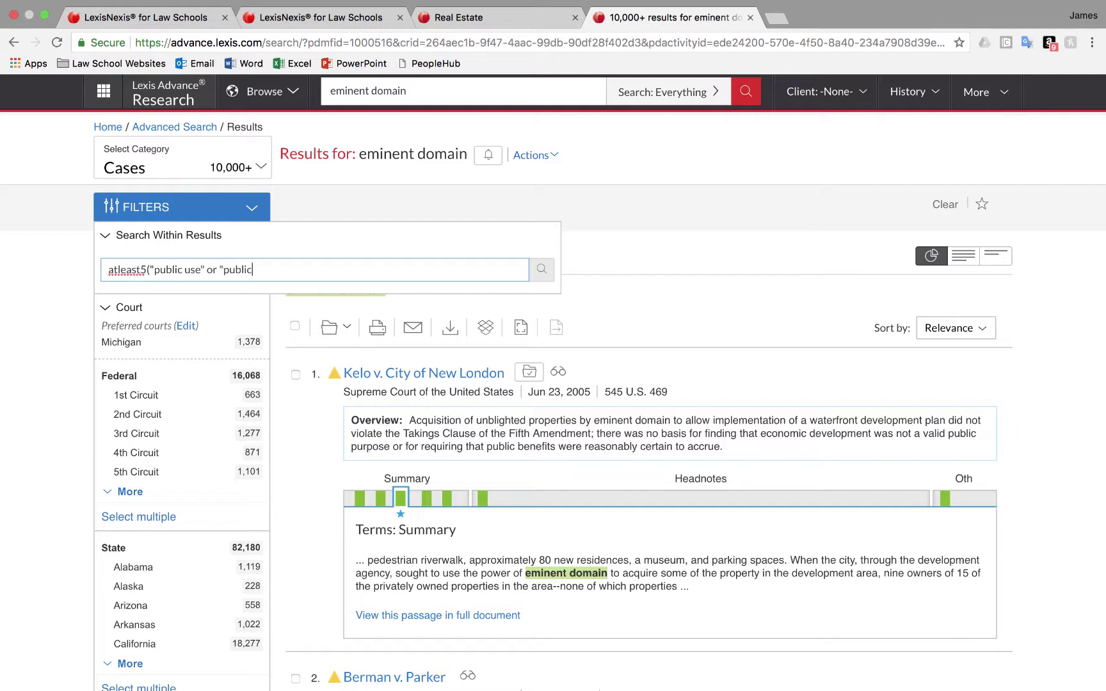
{"action": "type", "text": " purpose\")"}
{"action": "left_click", "coordinate": [543, 272]}
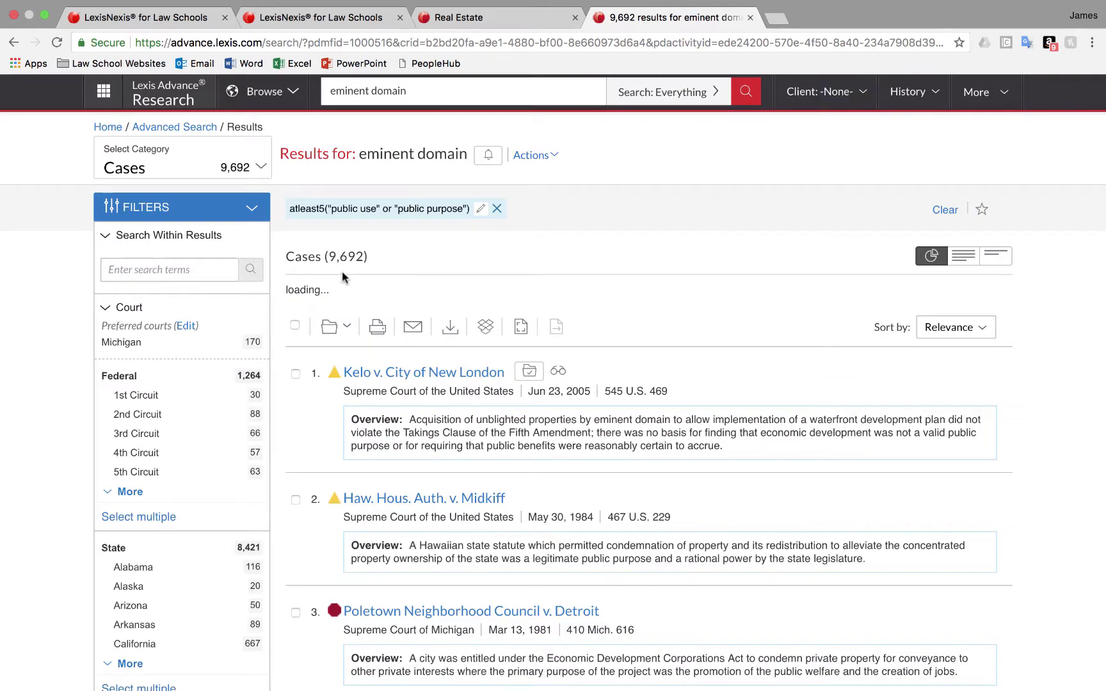
Expand the list of federal courts and filter the eminent domain cases to the Supreme Court
{"action": "left_click", "coordinate": [122, 494]}
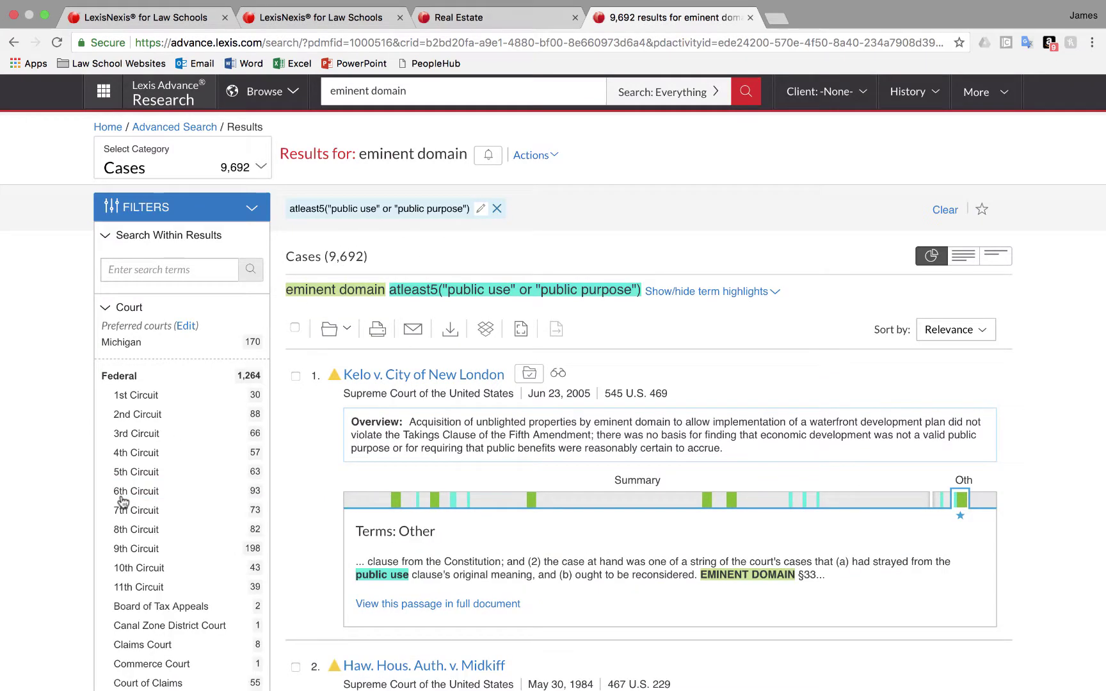
{"action": "scroll", "coordinate": [122, 501], "scroll_direction": "down", "scroll_amount": 8}
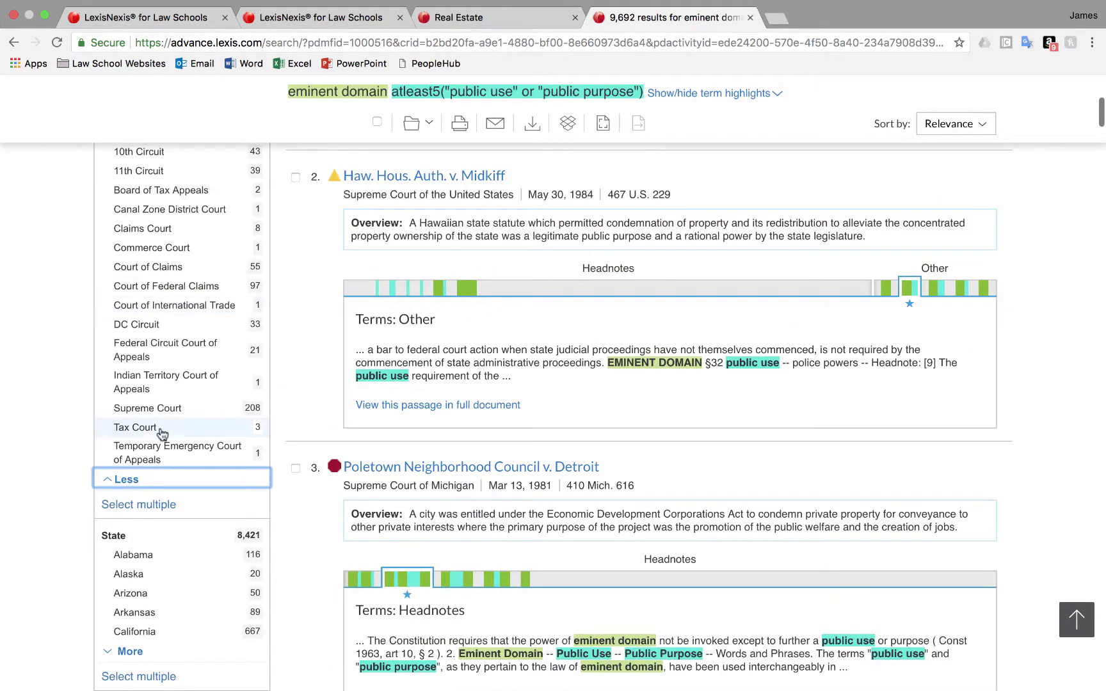
{"action": "left_click", "coordinate": [147, 408]}
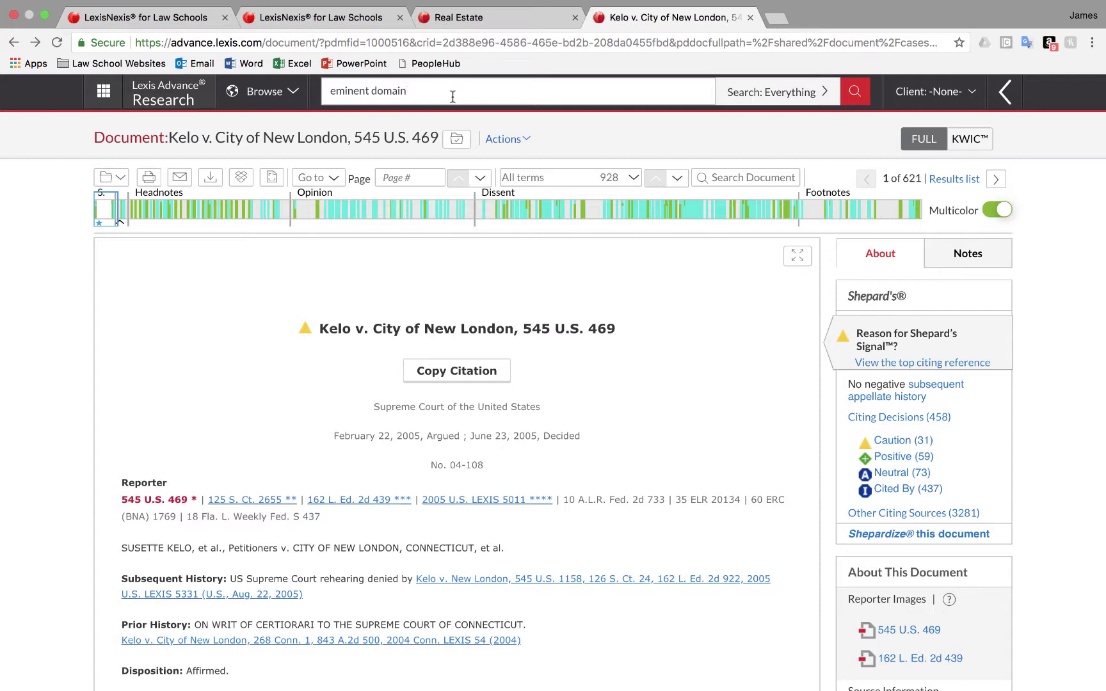
Replace the search terms with "what are the elements" and run the suggested question "What are the elements of breach of contract?"
{"action": "left_click_drag", "start_coordinate": [452, 96], "coordinate": [225, 87]}
{"action": "type", "text": "w"}
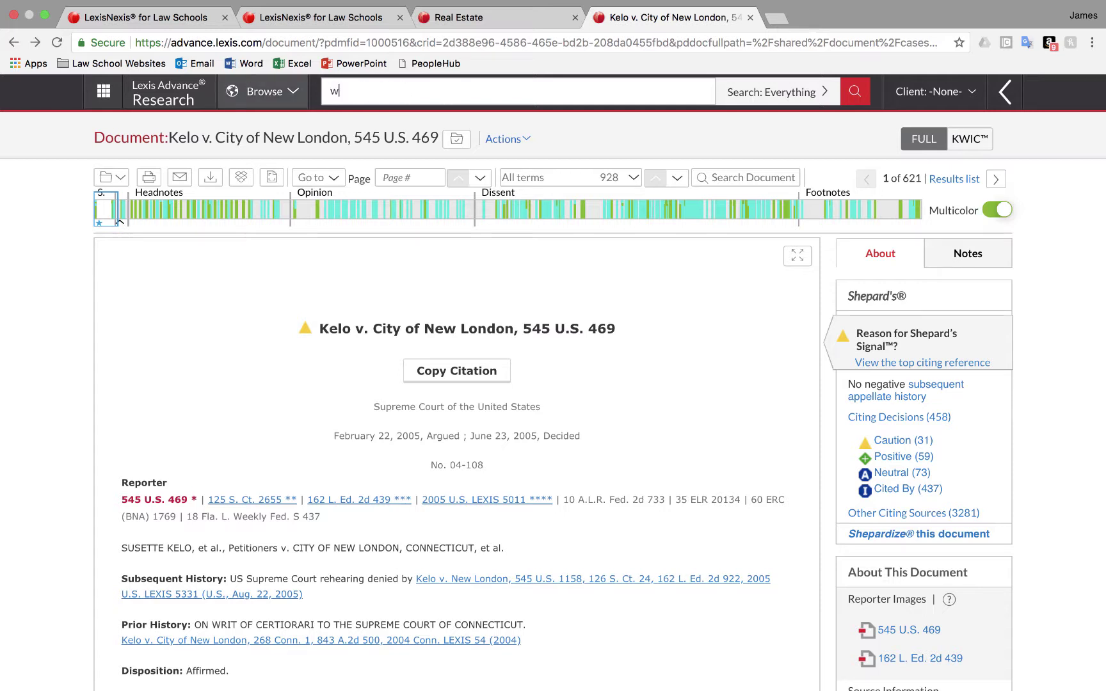
{"action": "type", "text": "hat are the elements"}
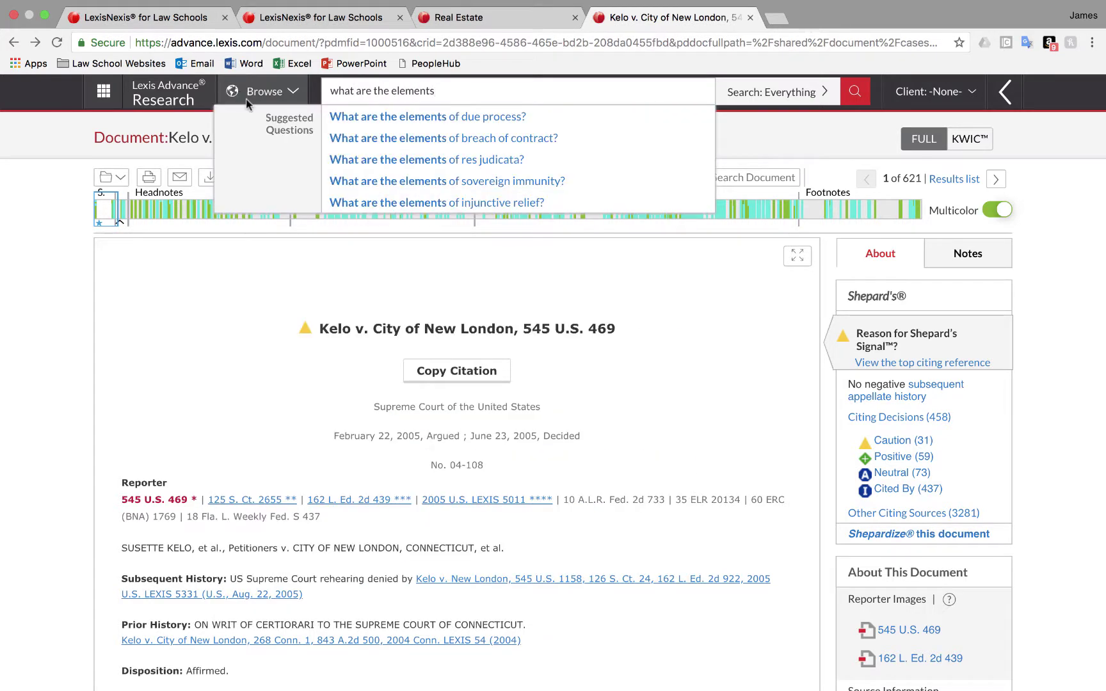
{"action": "left_click", "coordinate": [458, 145]}
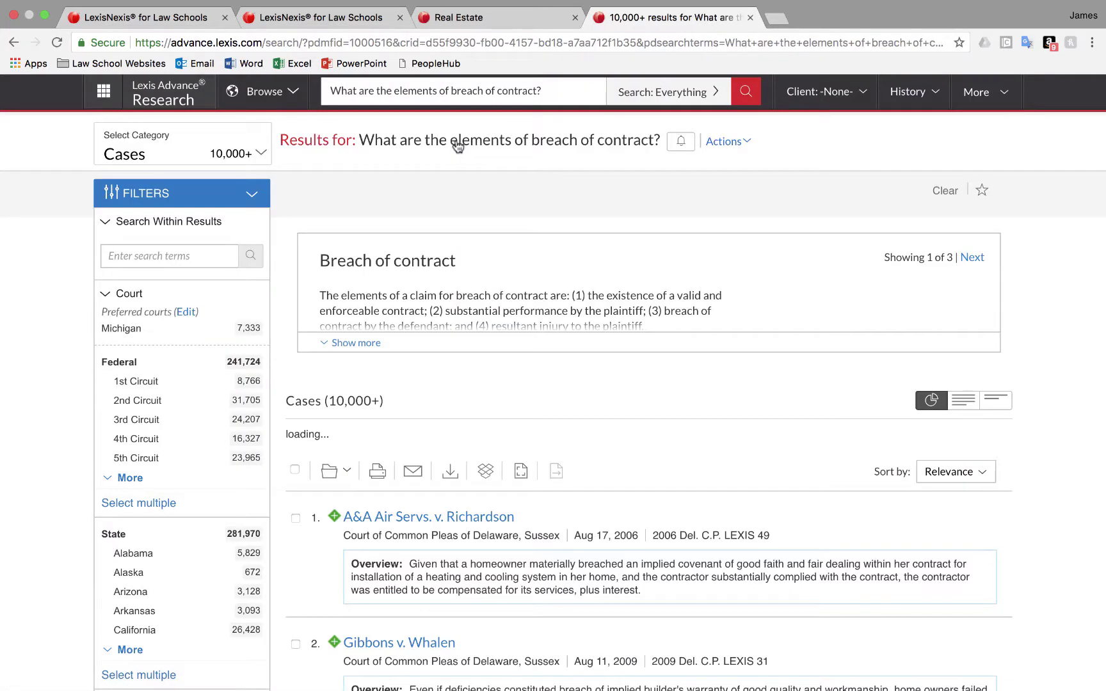
Expand the breach of contract answer, highlight the listed elements and read through the alternative answers
{"action": "left_click", "coordinate": [365, 343]}
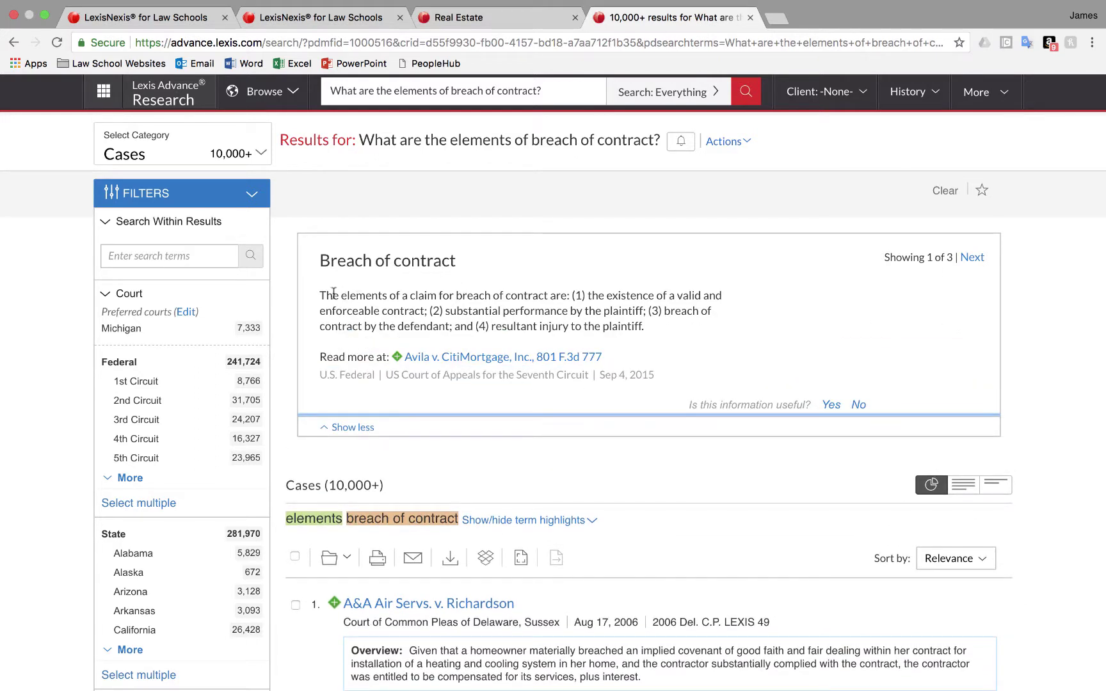
{"action": "left_click_drag", "start_coordinate": [319, 296], "coordinate": [653, 328]}
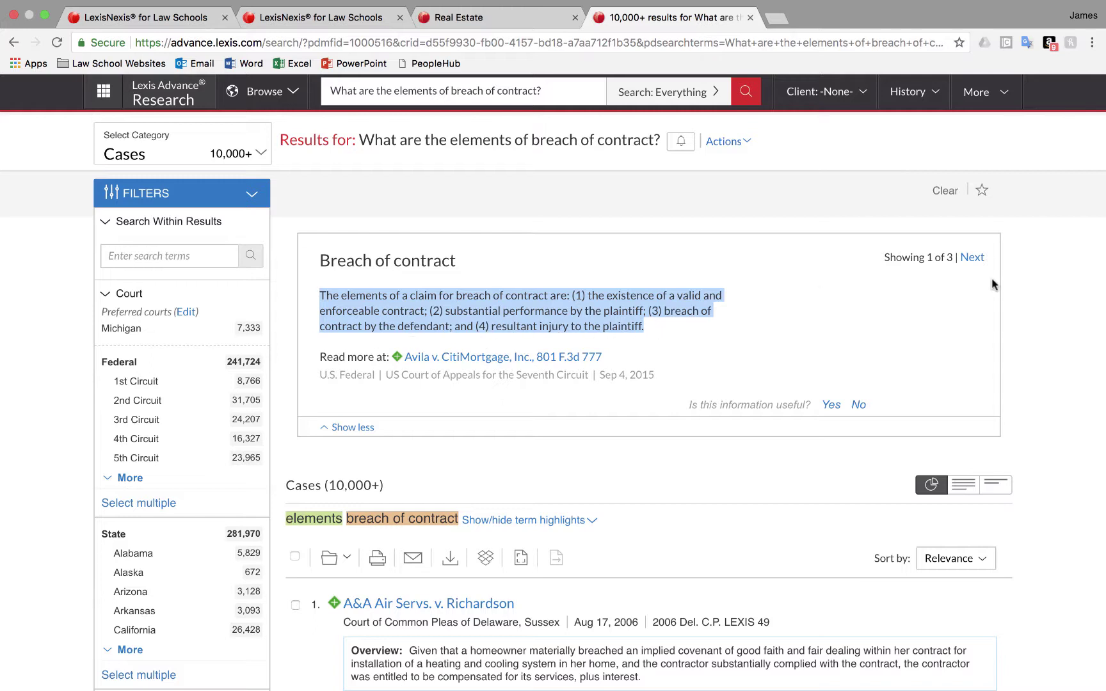
{"action": "left_click", "coordinate": [968, 258]}
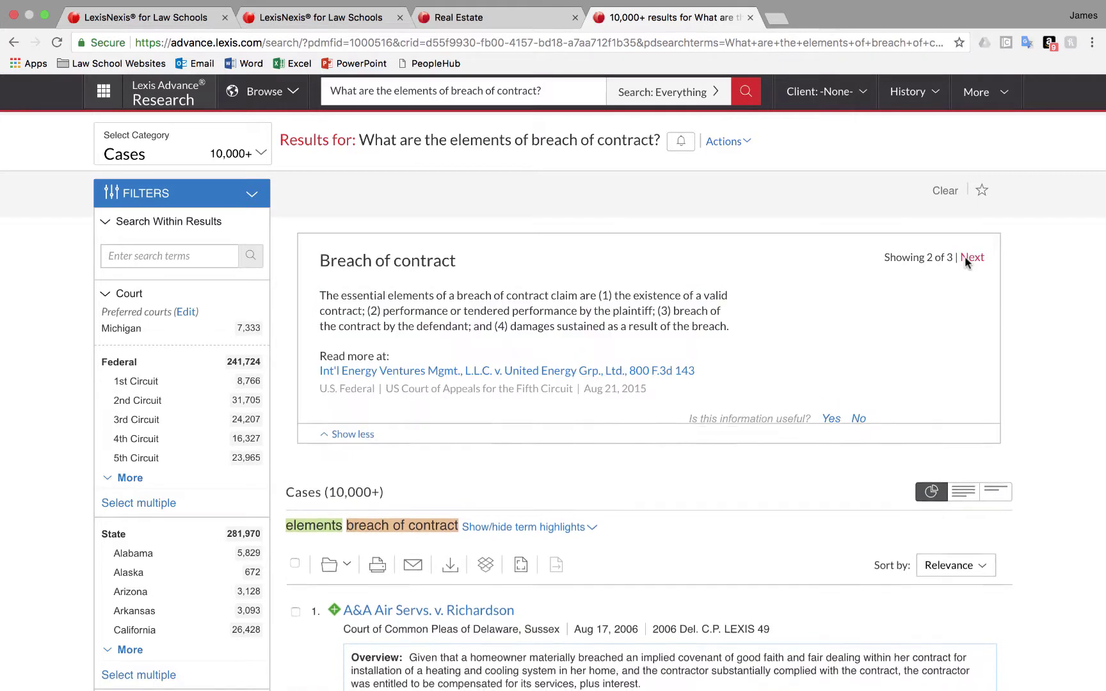
{"action": "left_click", "coordinate": [968, 259]}
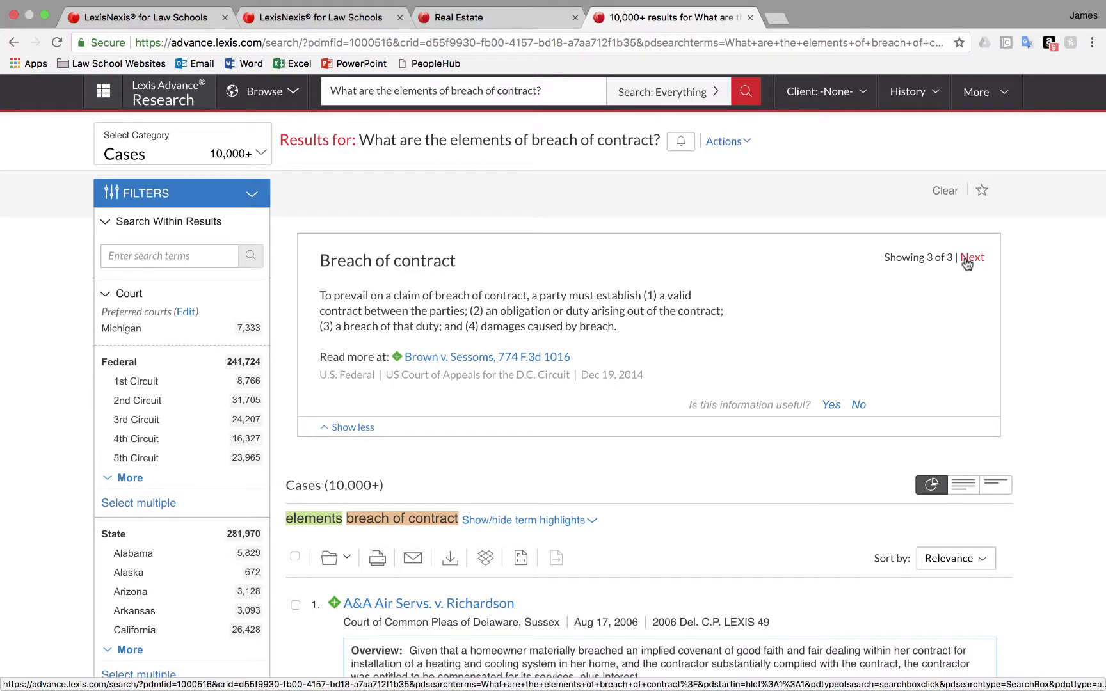
Replace the query with a "Who is" question and run the suggested one about the Virginia Western District Court judge
{"action": "left_click", "coordinate": [536, 91]}
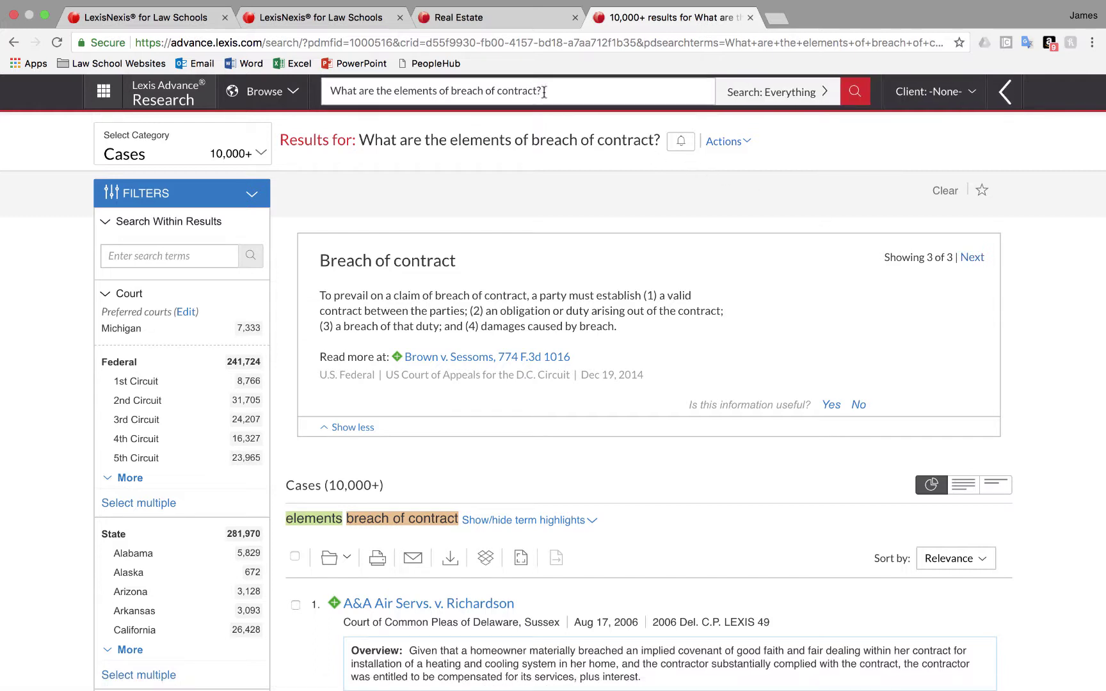
{"action": "triple_click", "coordinate": [334, 90]}
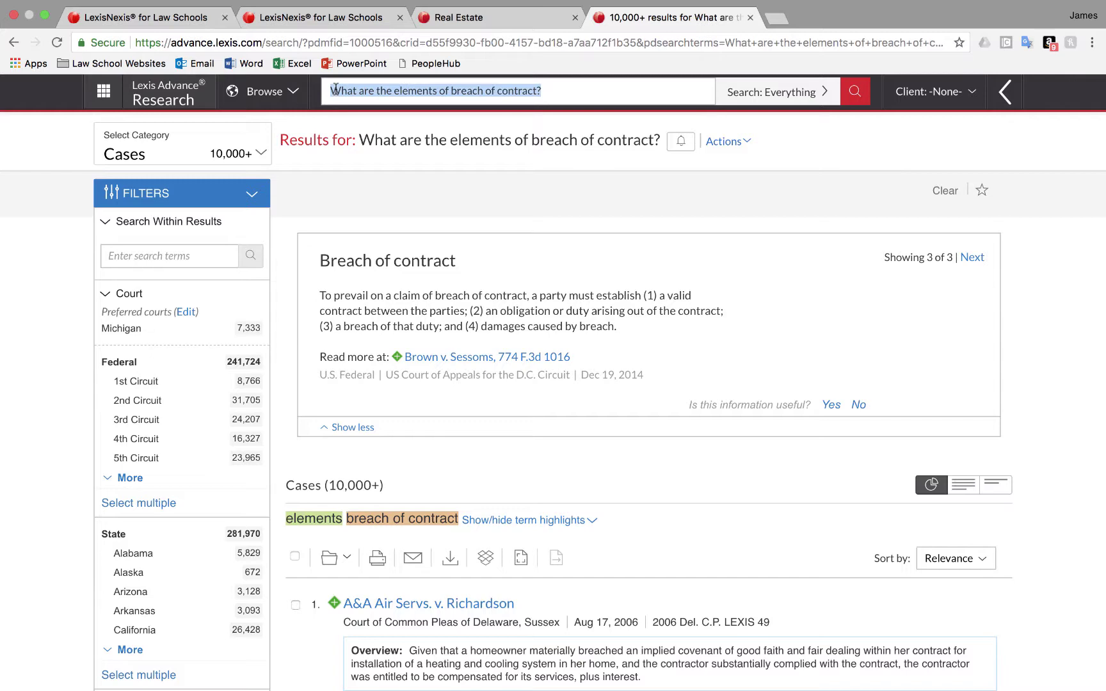
{"action": "type", "text": "Who is"}
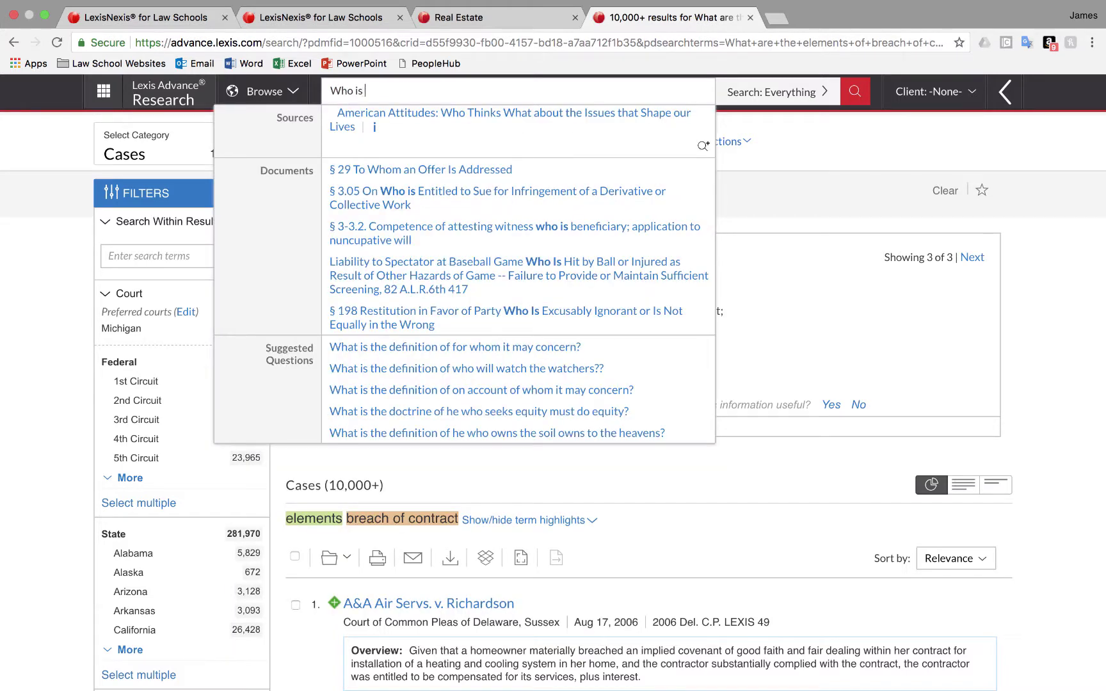
{"action": "type", "text": " Michael"}
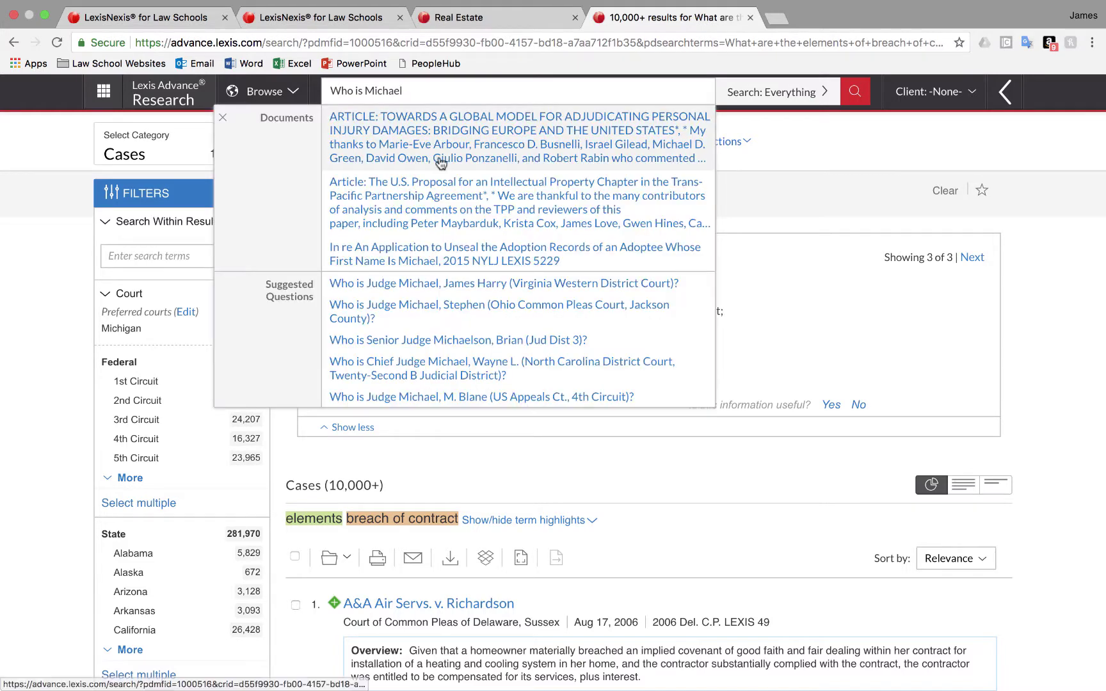
{"action": "left_click", "coordinate": [483, 290]}
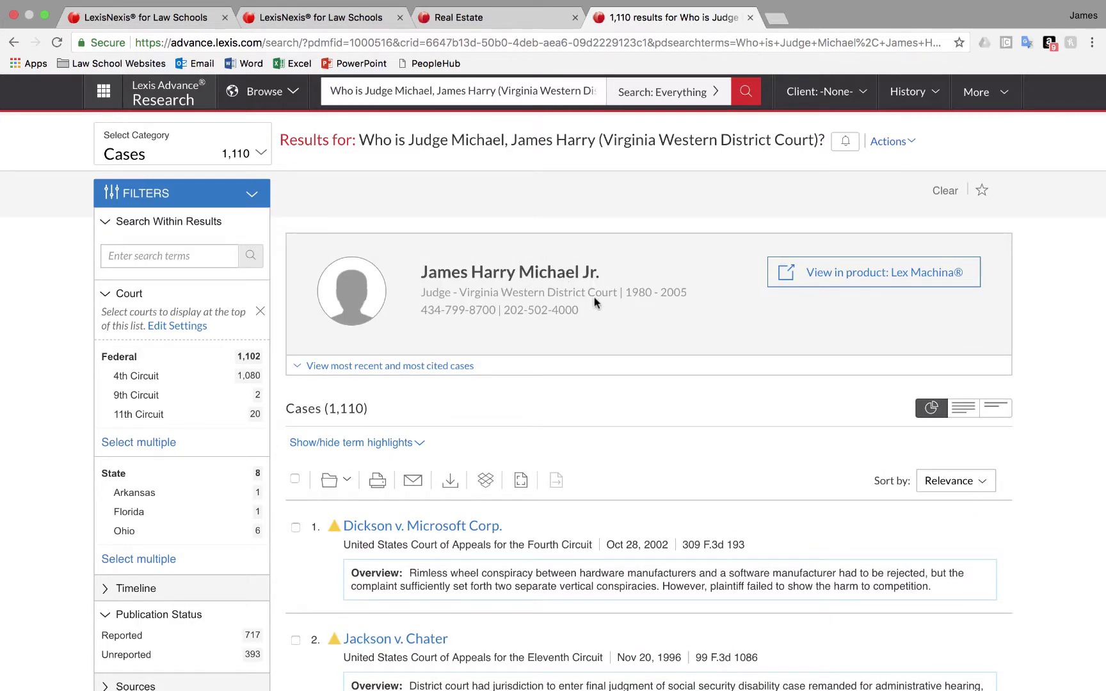
Open the judge's profile in Lex Machina, review the biography and case charts, and close the profile
{"action": "left_click", "coordinate": [852, 277]}
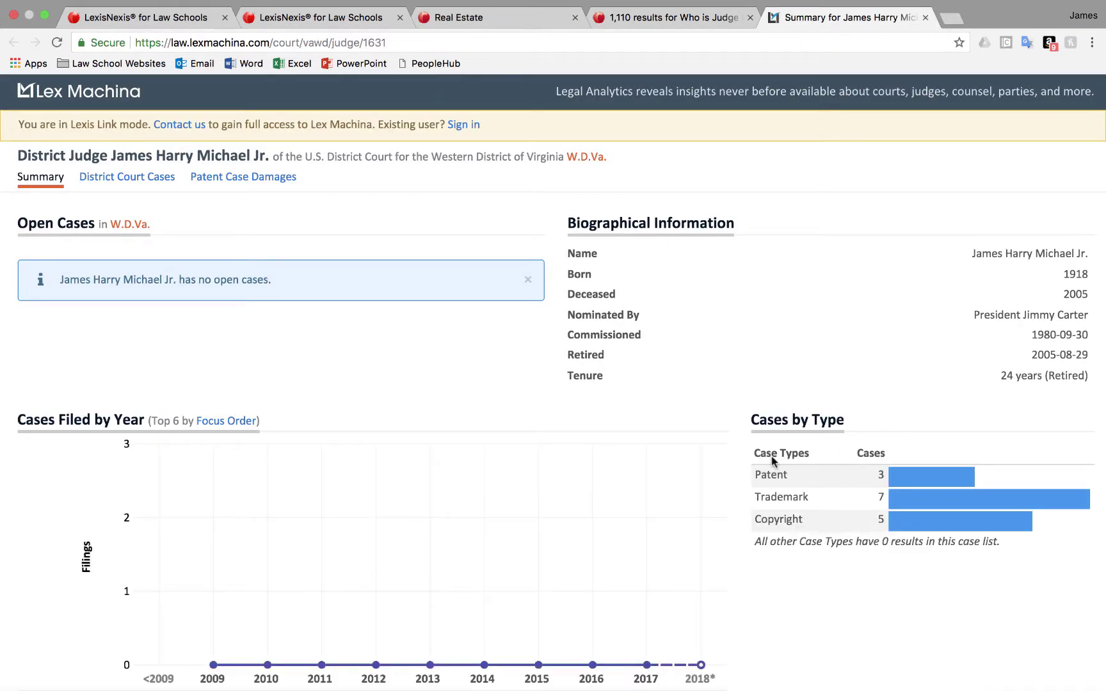
{"action": "scroll", "coordinate": [539, 396], "scroll_direction": "down", "scroll_amount": 2}
{"action": "scroll", "coordinate": [540, 396], "scroll_direction": "down", "scroll_amount": 3}
{"action": "scroll", "coordinate": [539, 388], "scroll_direction": "up", "scroll_amount": 5}
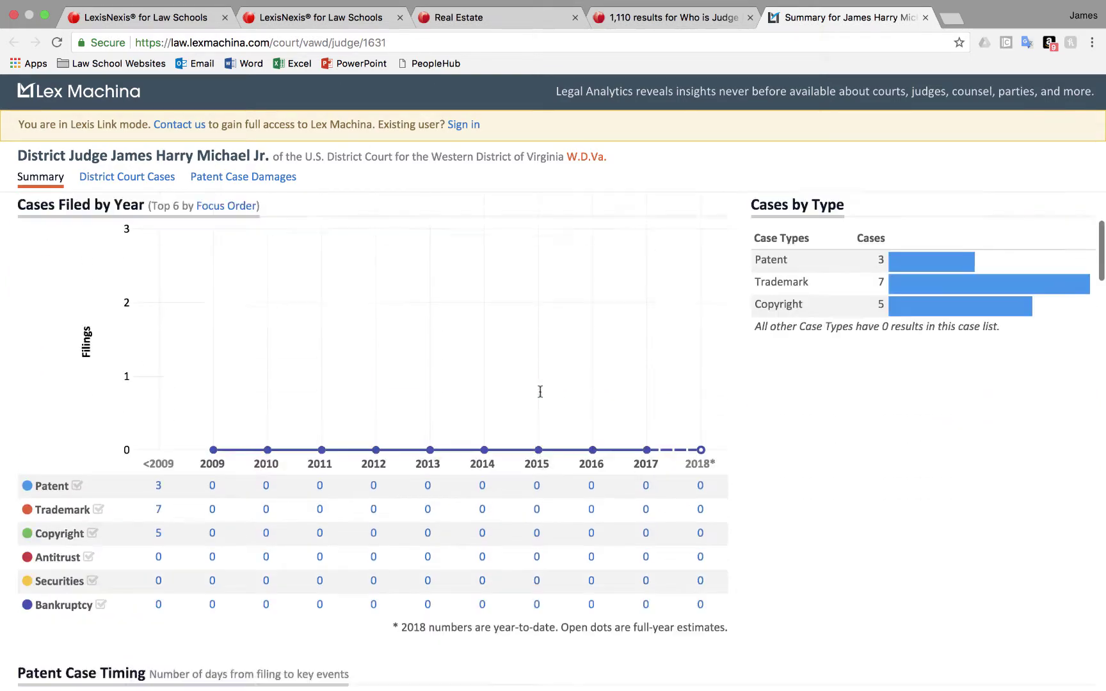
{"action": "left_click", "coordinate": [925, 19]}
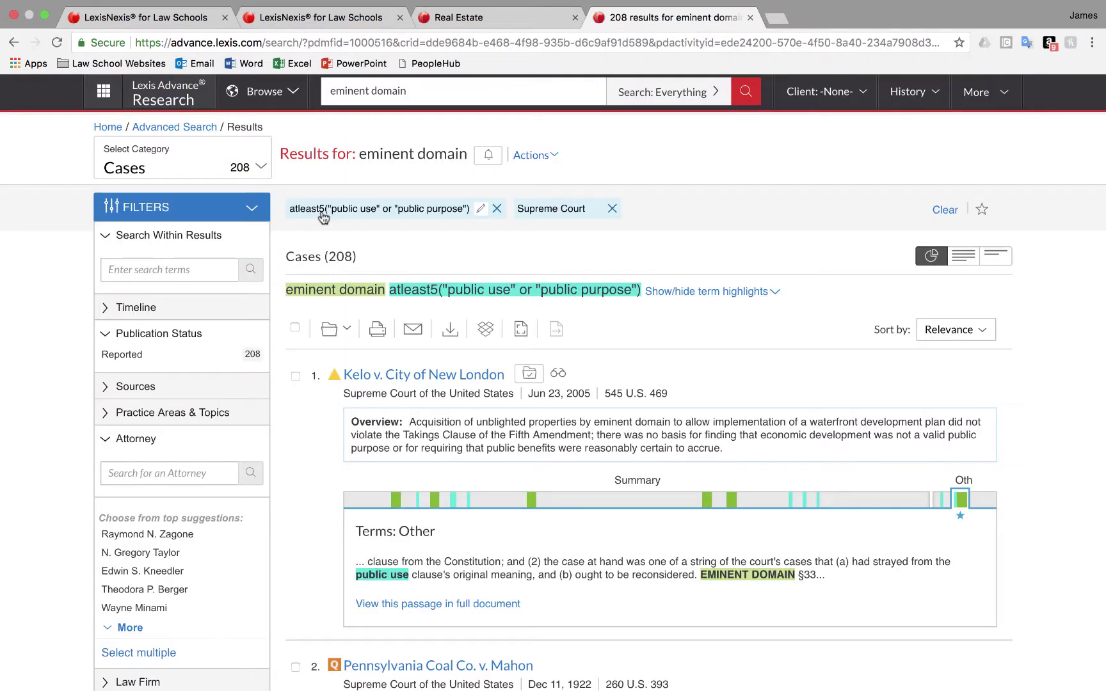